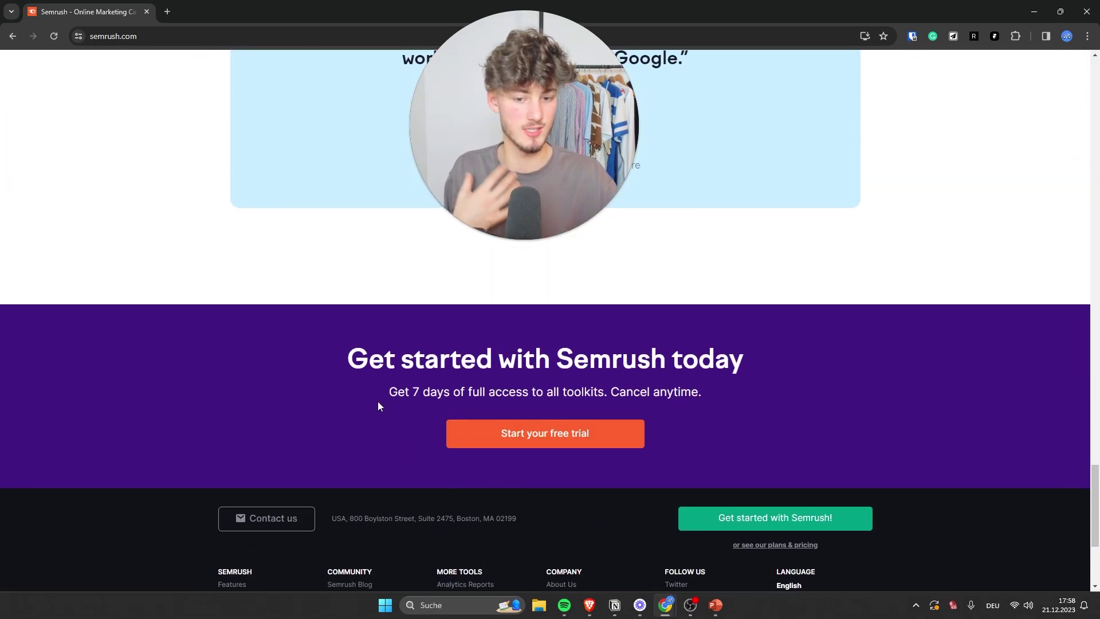
Step: Read the seven-day free trial offer near the end of the Semrush homepage and return to its beginning
drag(389, 392, 716, 380)
click(716, 430)
scroll(717, 430, up, 15)
scroll(711, 322, up, 20)
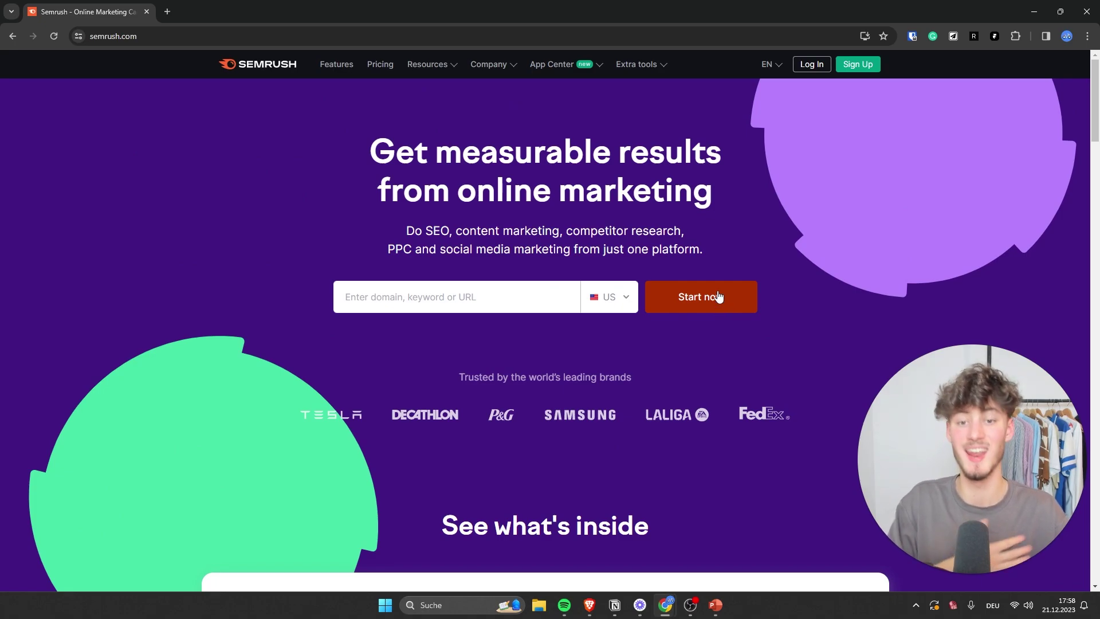
Step: Examine the toolkit overview on the homepage for SEO, Content Marketing, Market Research and Advertising
scroll(646, 321, down, 8)
scroll(632, 294, up, 8)
scroll(521, 166, down, 8)
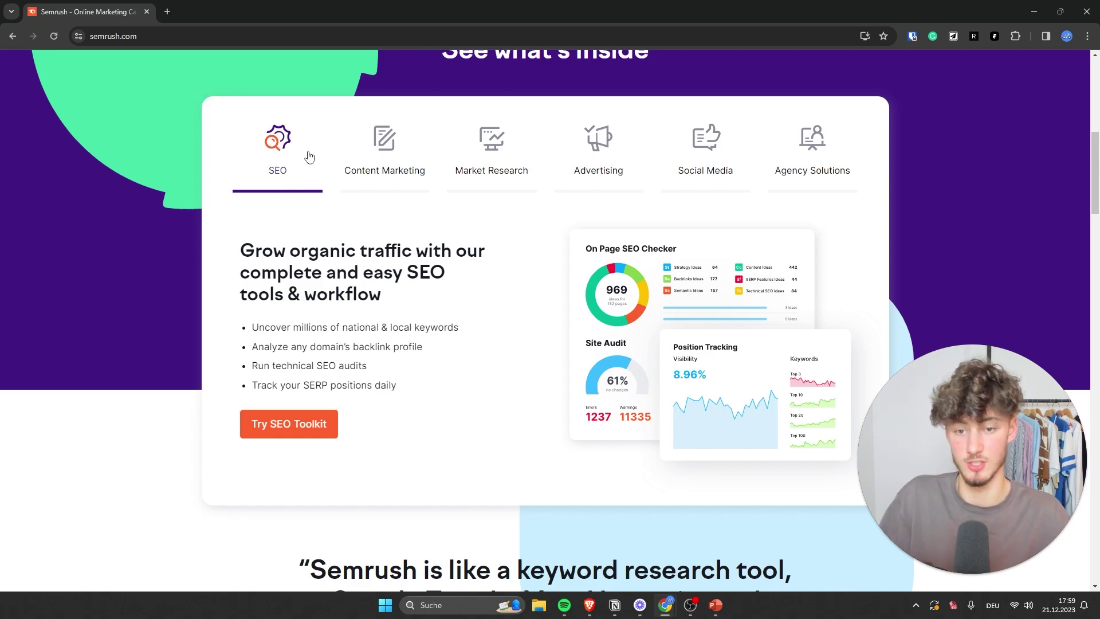
click(396, 155)
click(492, 156)
click(593, 166)
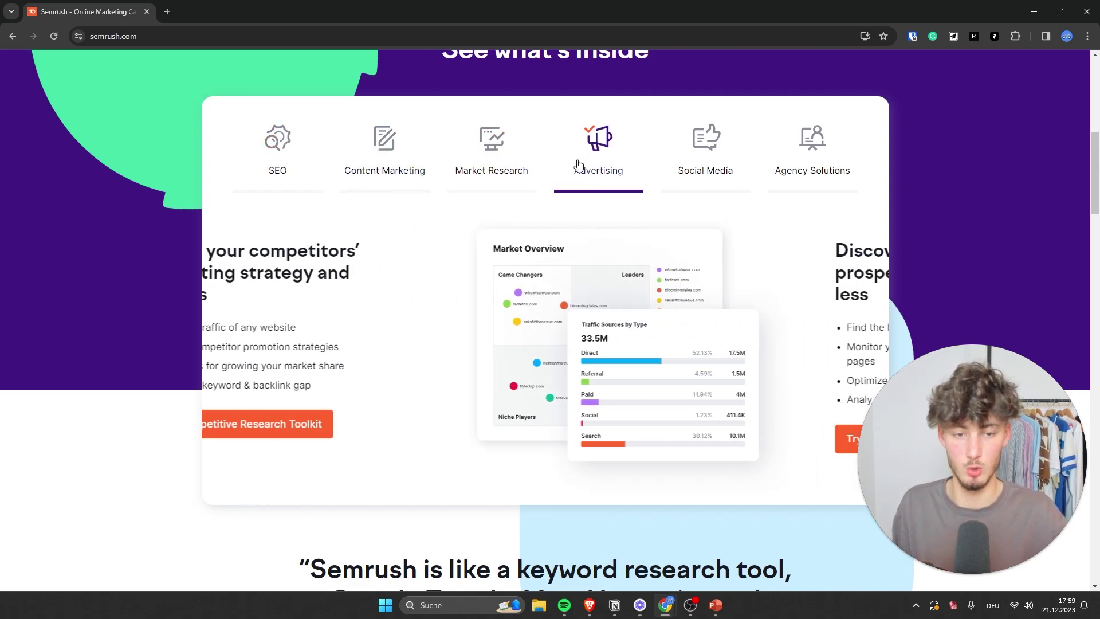
click(287, 157)
click(395, 172)
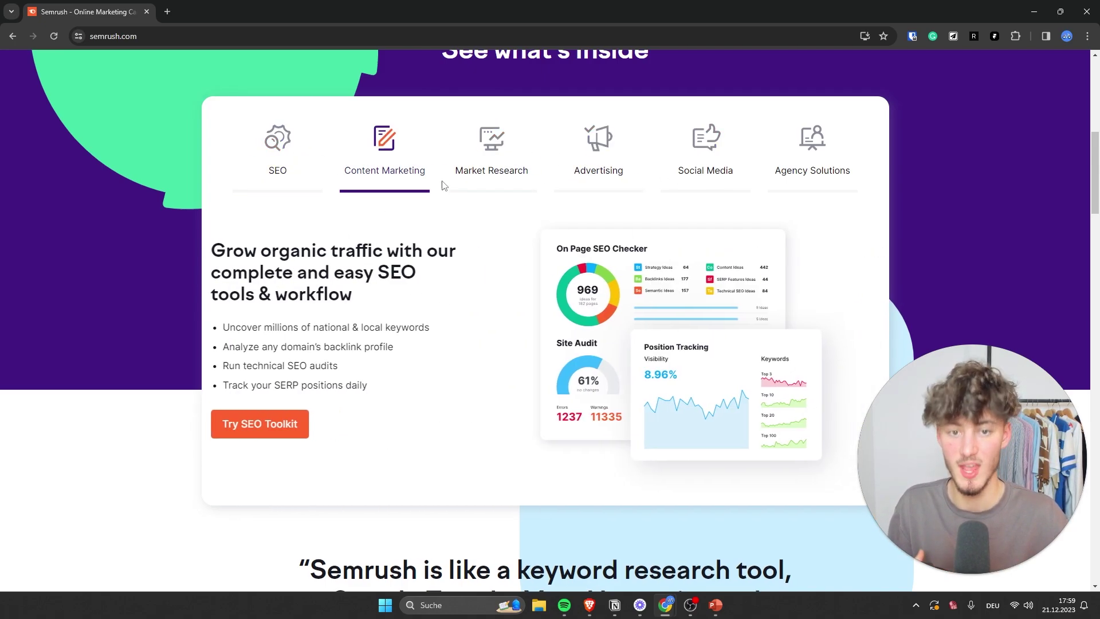
Step: Sign up for a Semrush account using an existing Google account
scroll(513, 376, up, 8)
scroll(513, 376, down, 2)
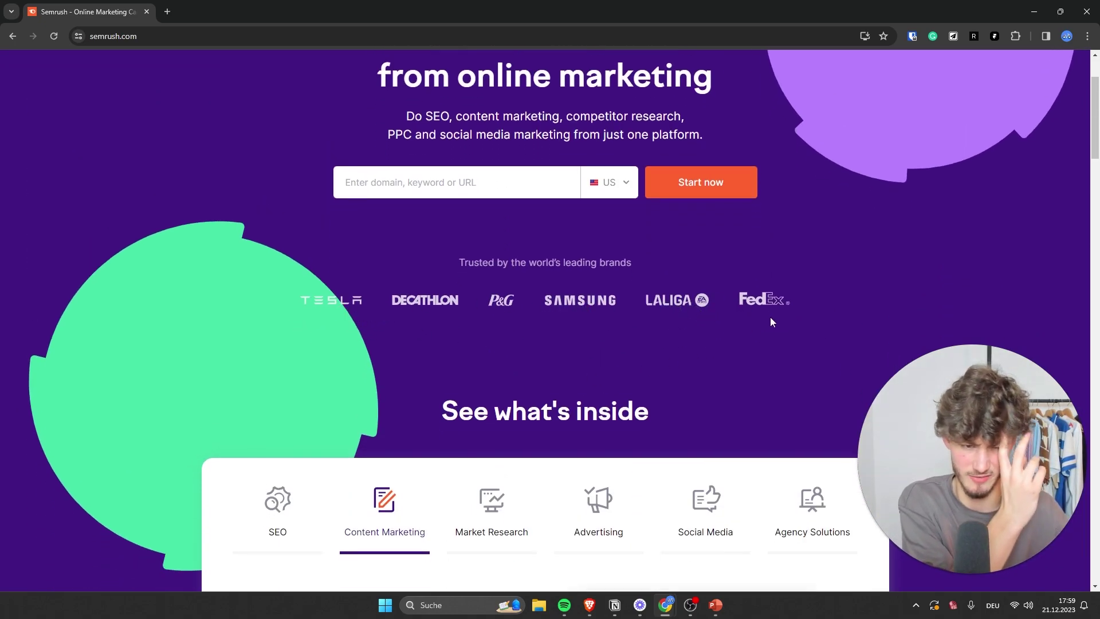
scroll(754, 301, up, 2)
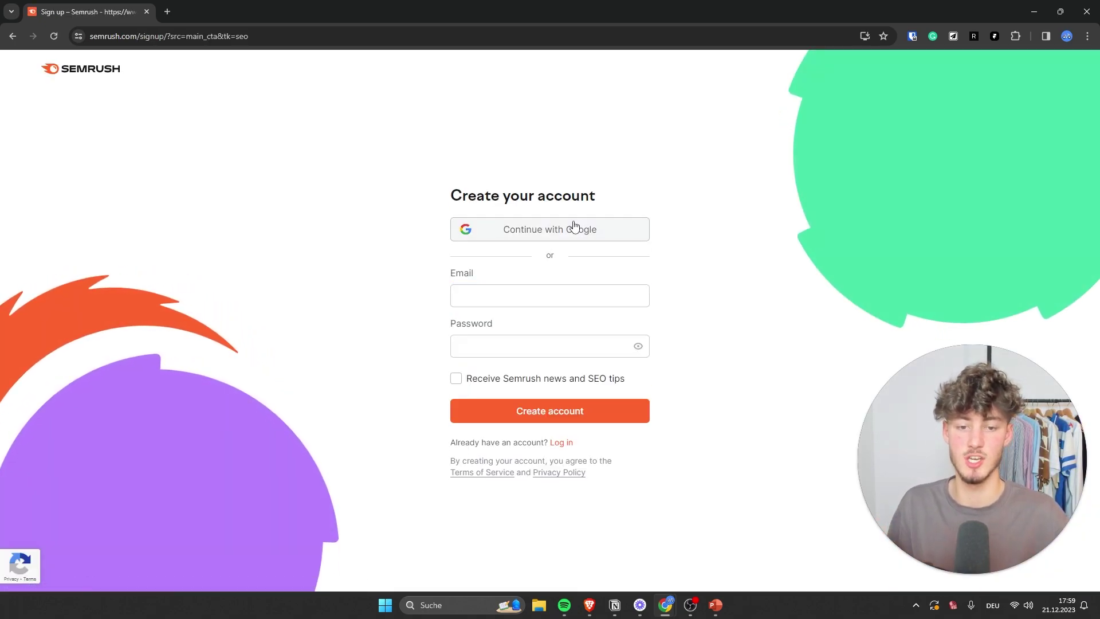
click(575, 227)
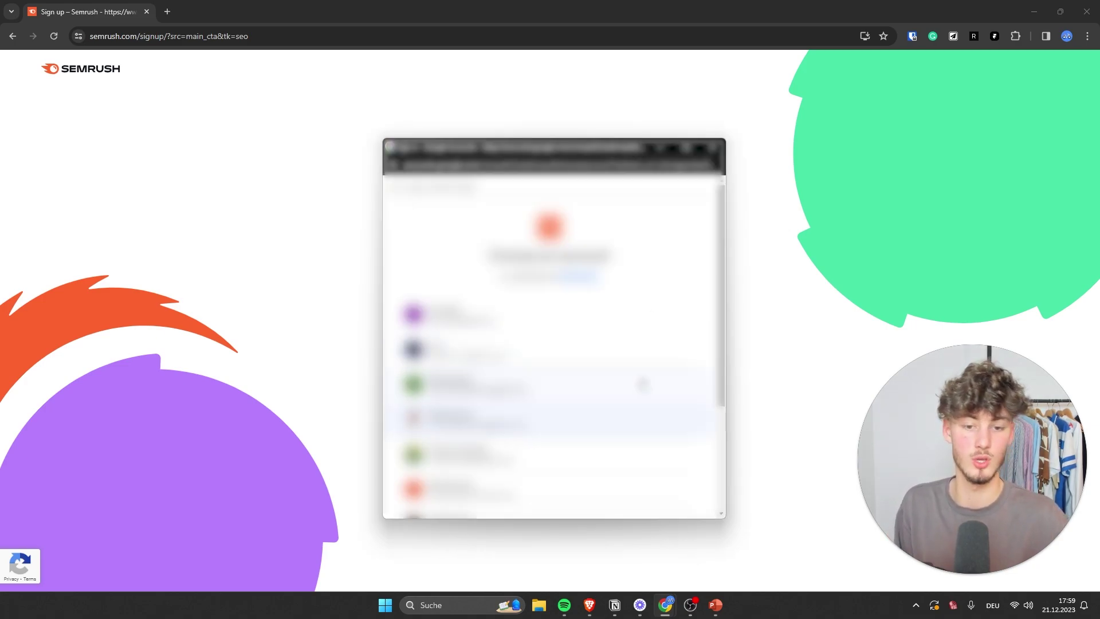
scroll(596, 315, down, 2)
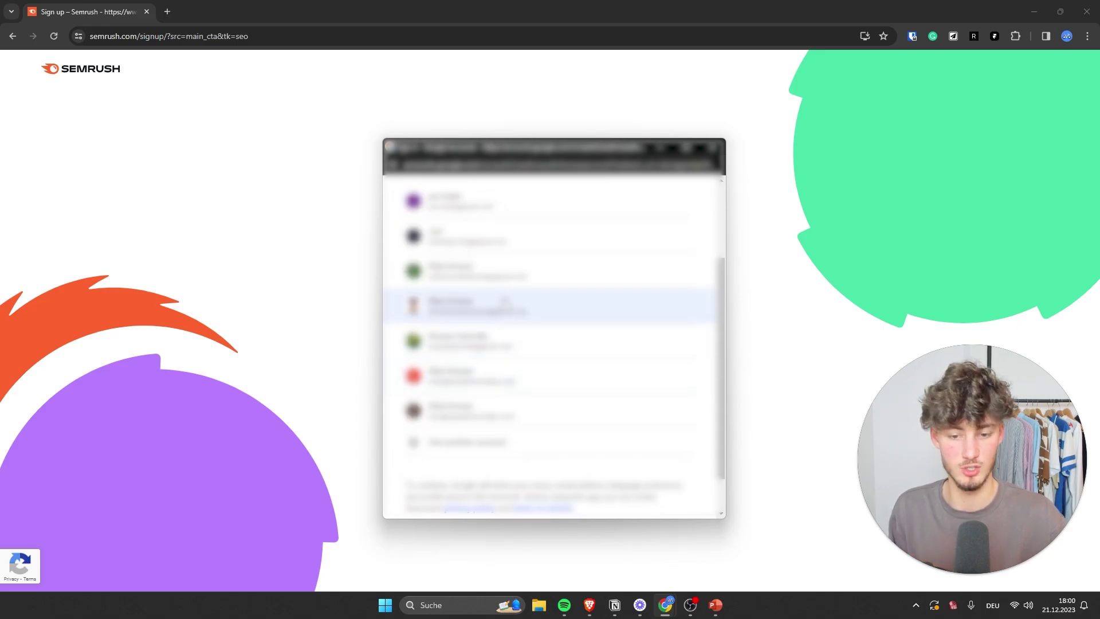
scroll(504, 321, up, 2)
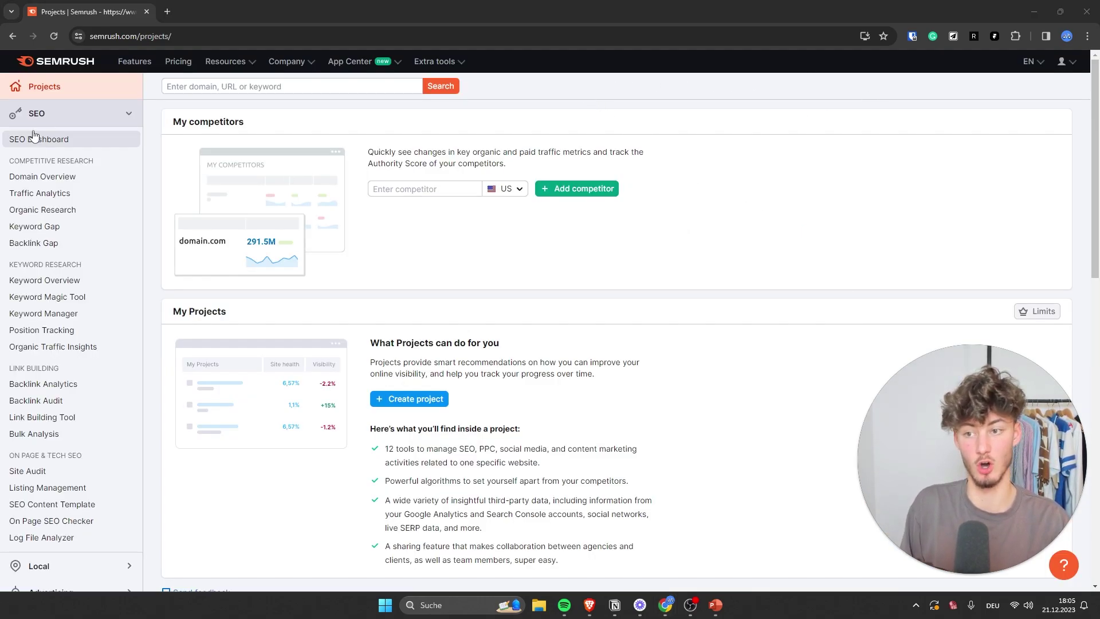
Step: Review the available toolkits and the SEO tools, and open the Keyword Magic Tool
click(128, 113)
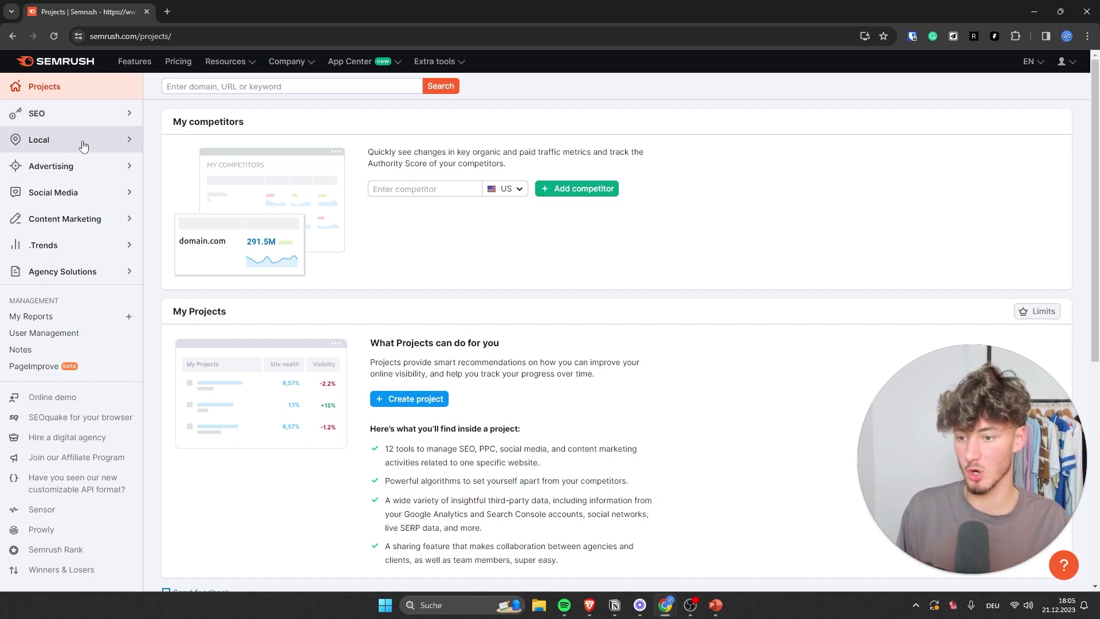
click(108, 118)
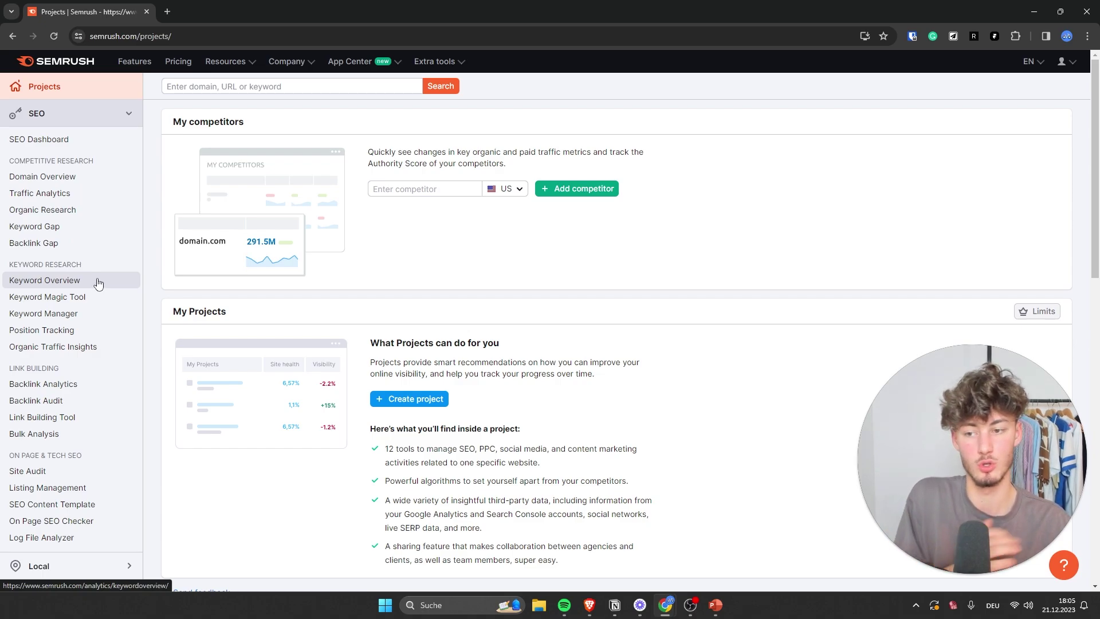
scroll(72, 258, down, 1)
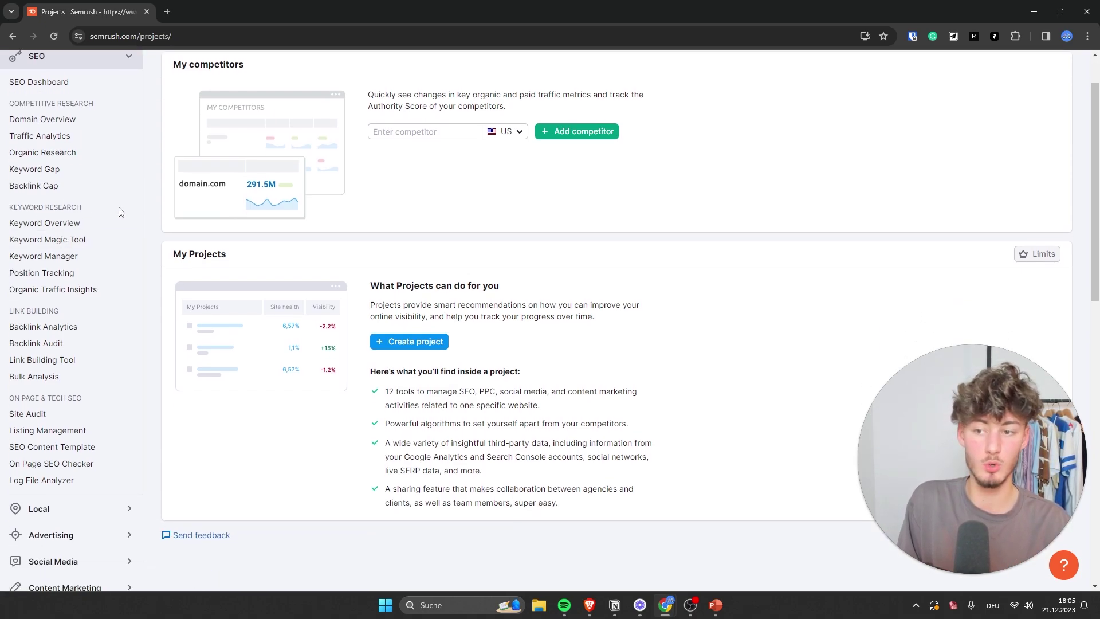
scroll(70, 230, up, 1)
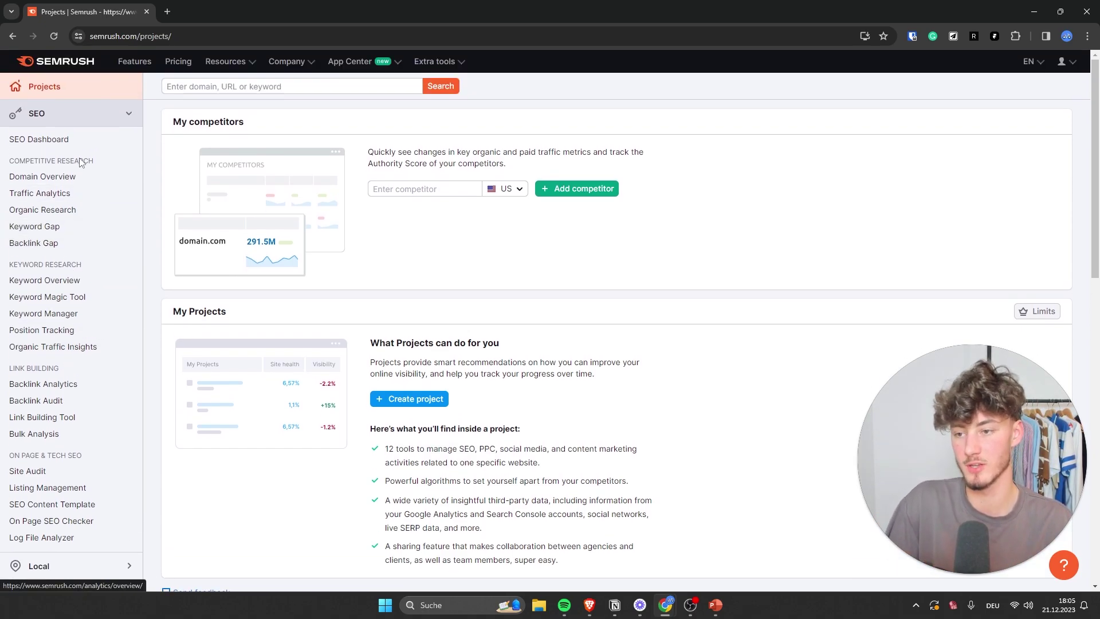
scroll(109, 207, down, 4)
scroll(69, 286, up, 4)
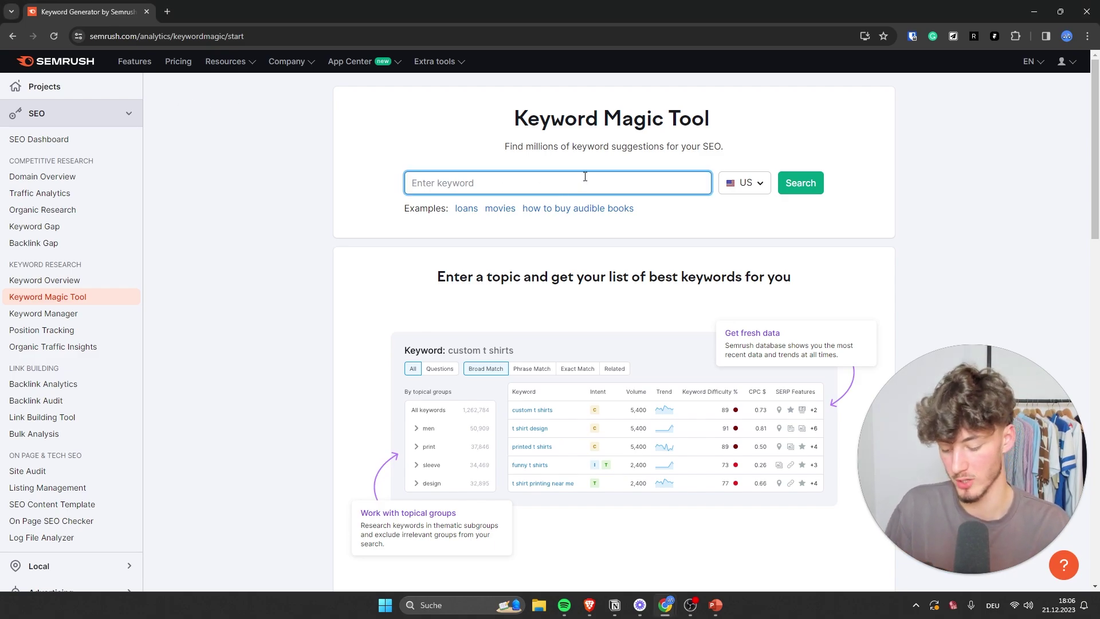
Step: Look up squarespace on Google in a separate browser tab and close that tab
click(168, 12)
text(Sqa)
key(BackSpace)
text(uarespace)
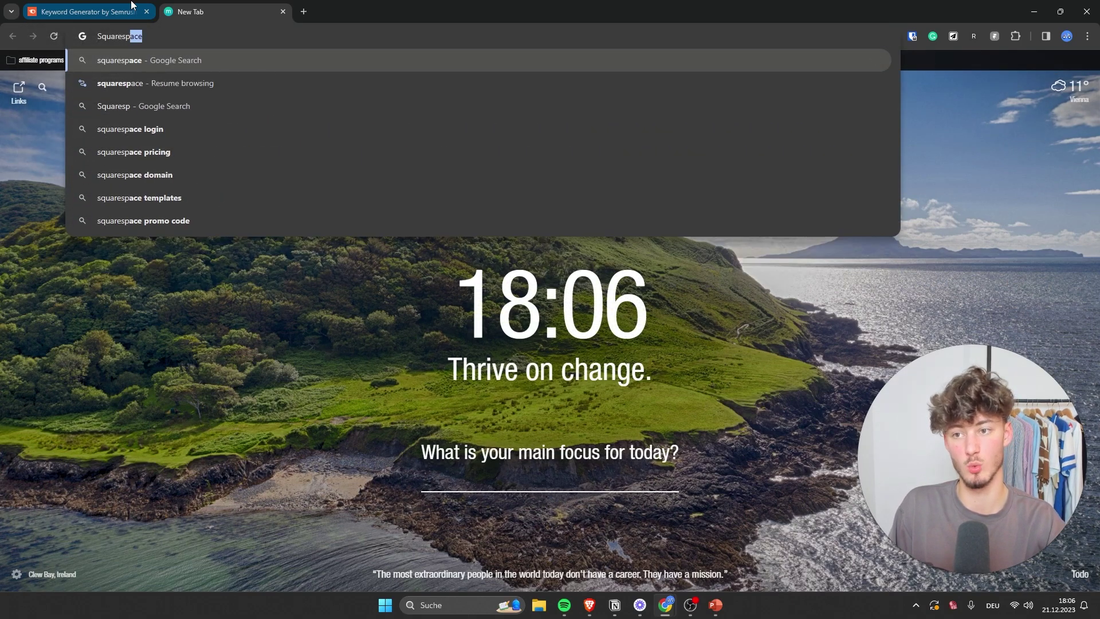
key(Return)
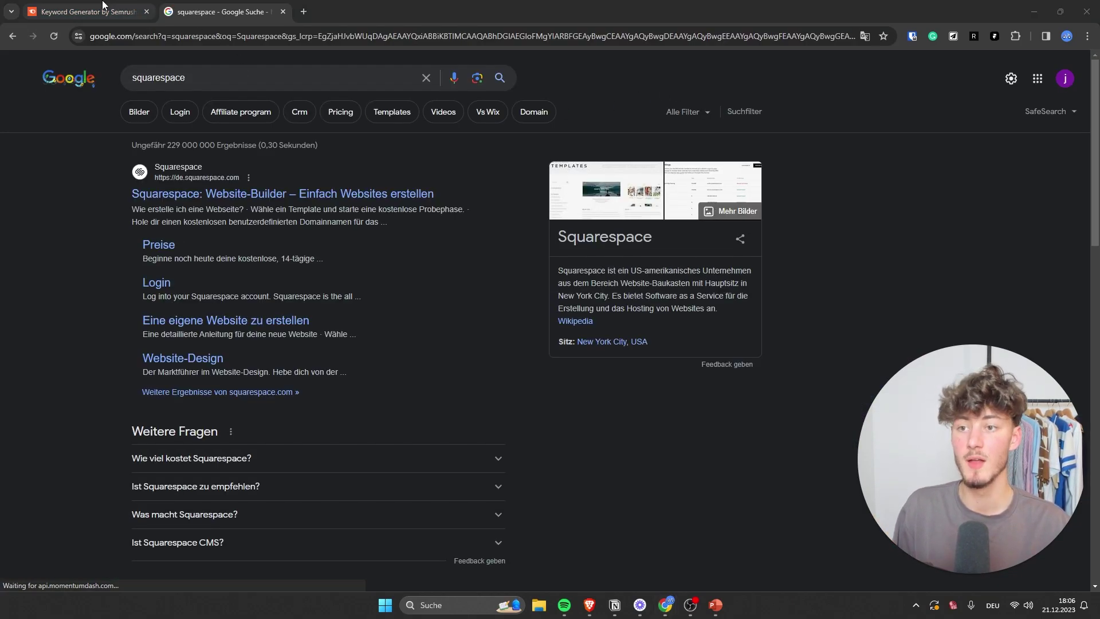
key(ctrl+w)
Step: Search the Keyword Magic Tool for the keyword Squarespace in the US database
text(Squarespace)
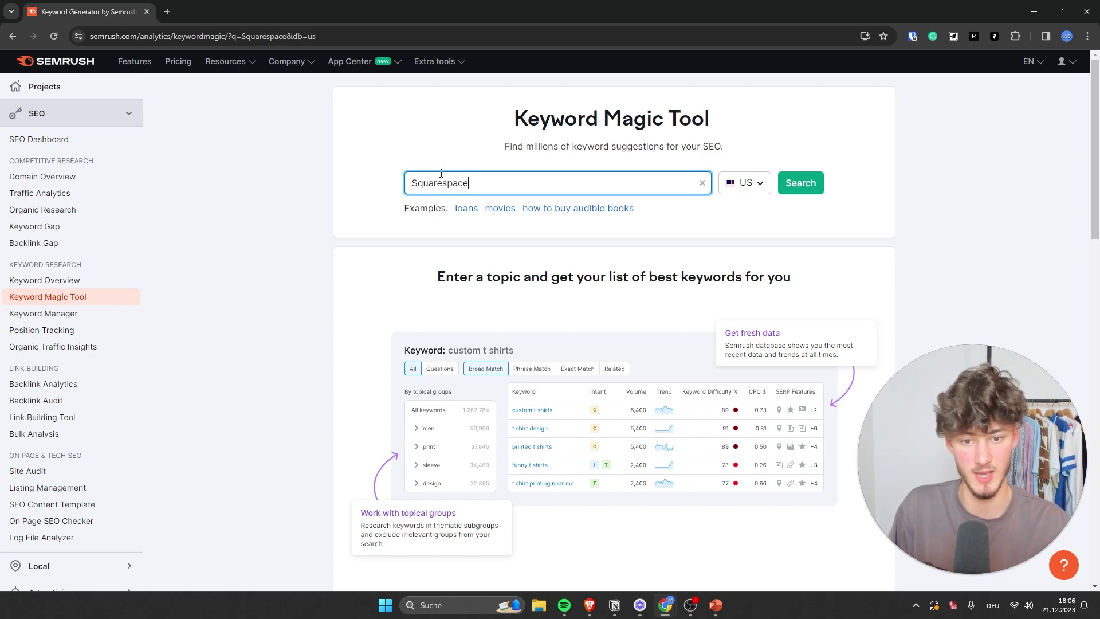
key(Return)
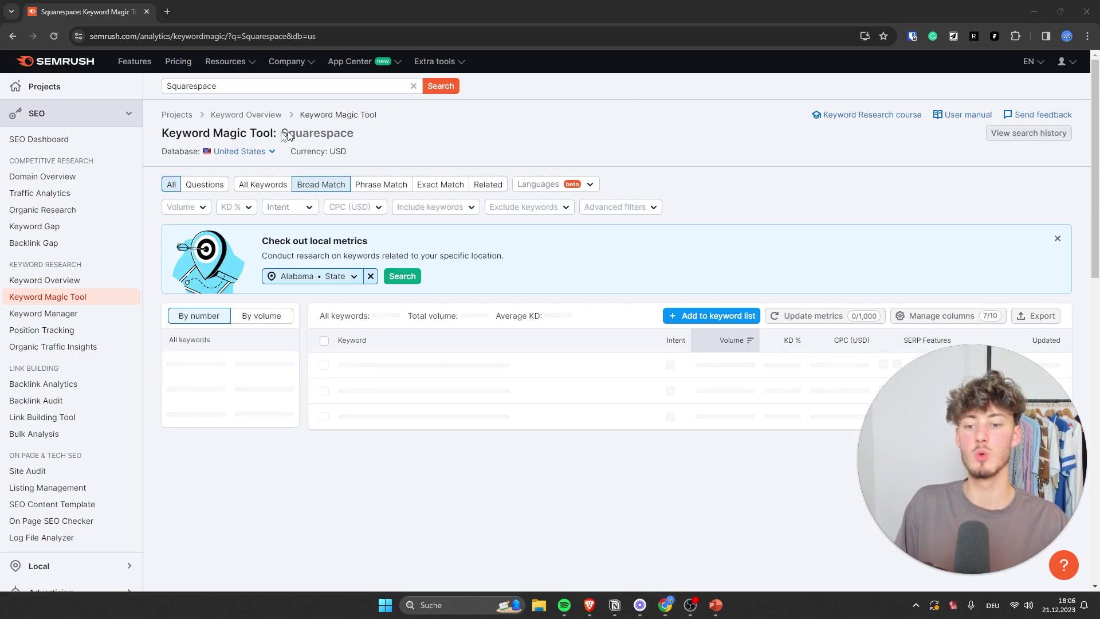
scroll(613, 220, down, 2)
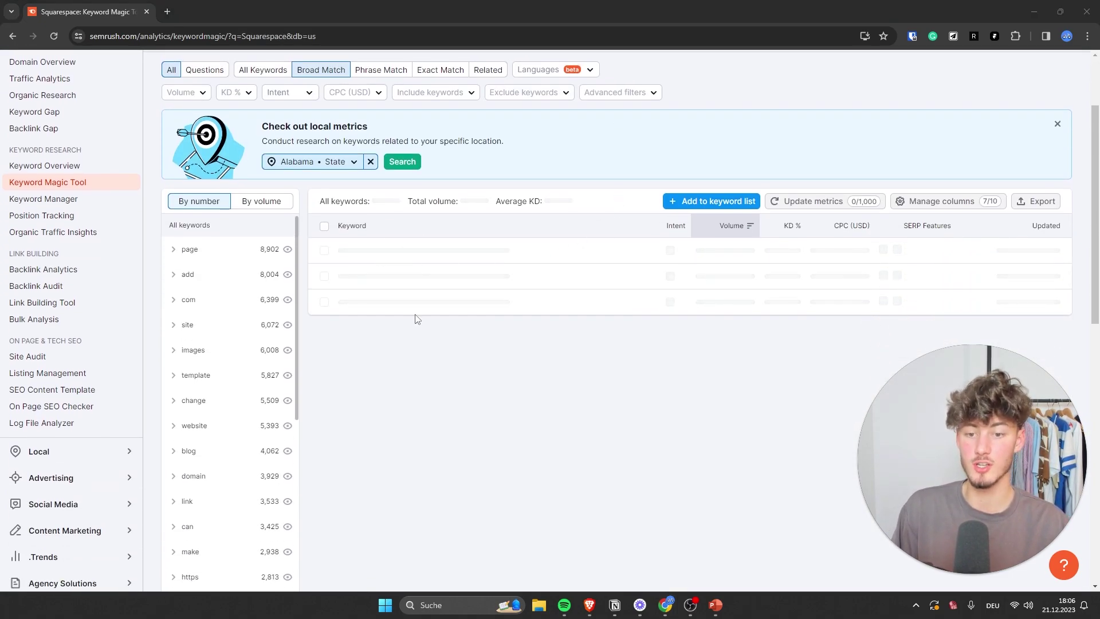
scroll(126, 133, up, 2)
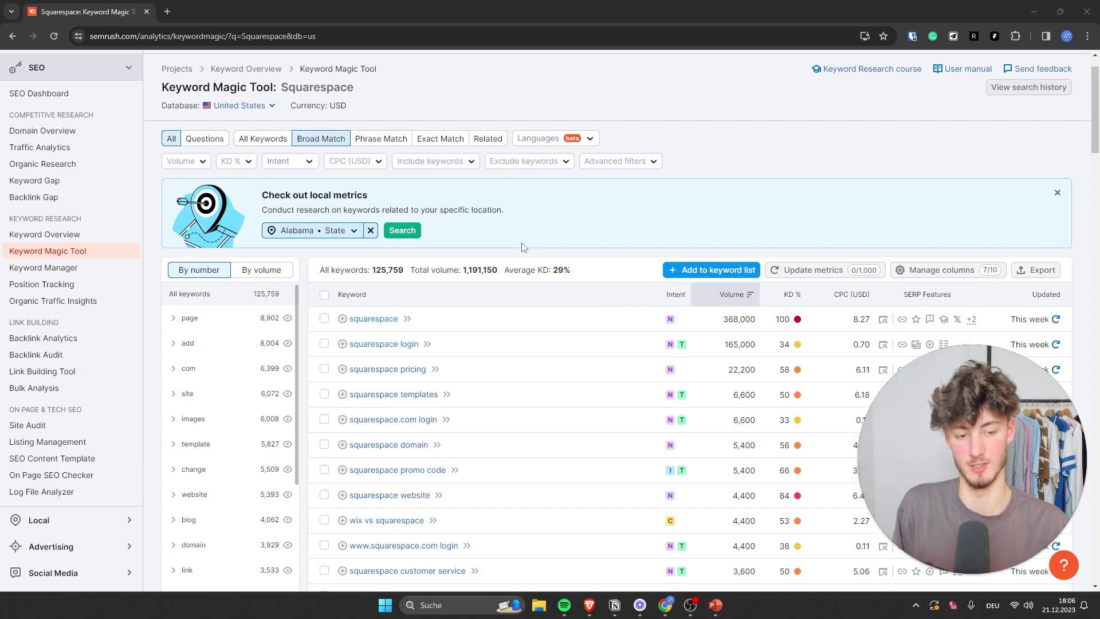
Step: Examine the search intent labels of the Squarespace keywords and read the explanation of the Volume metric
drag(727, 393, 162, 358)
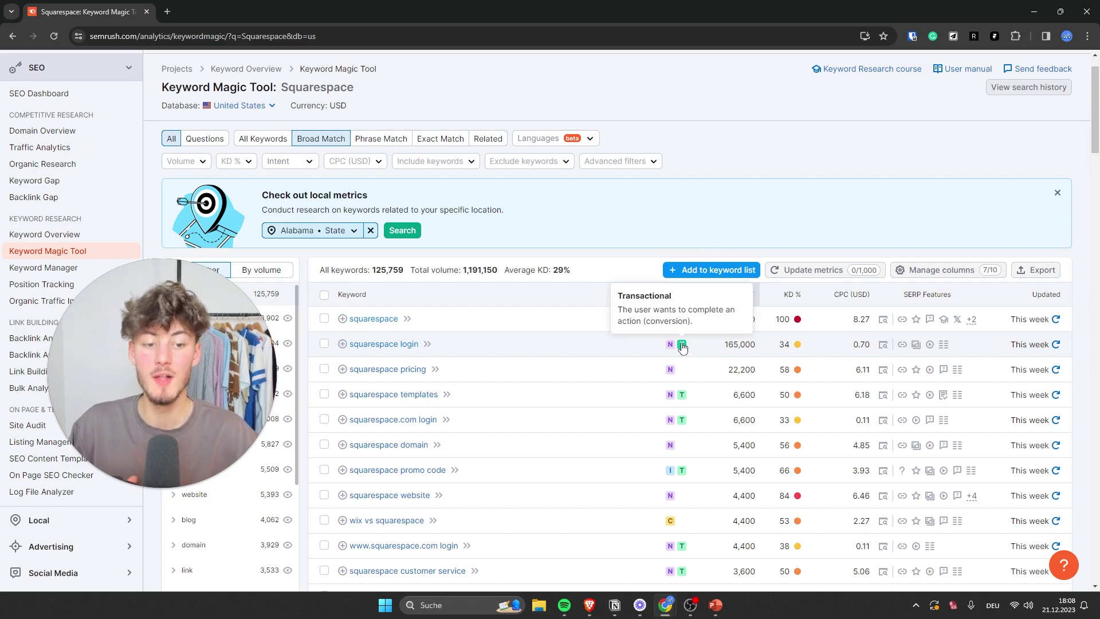
mouse_move(675, 354)
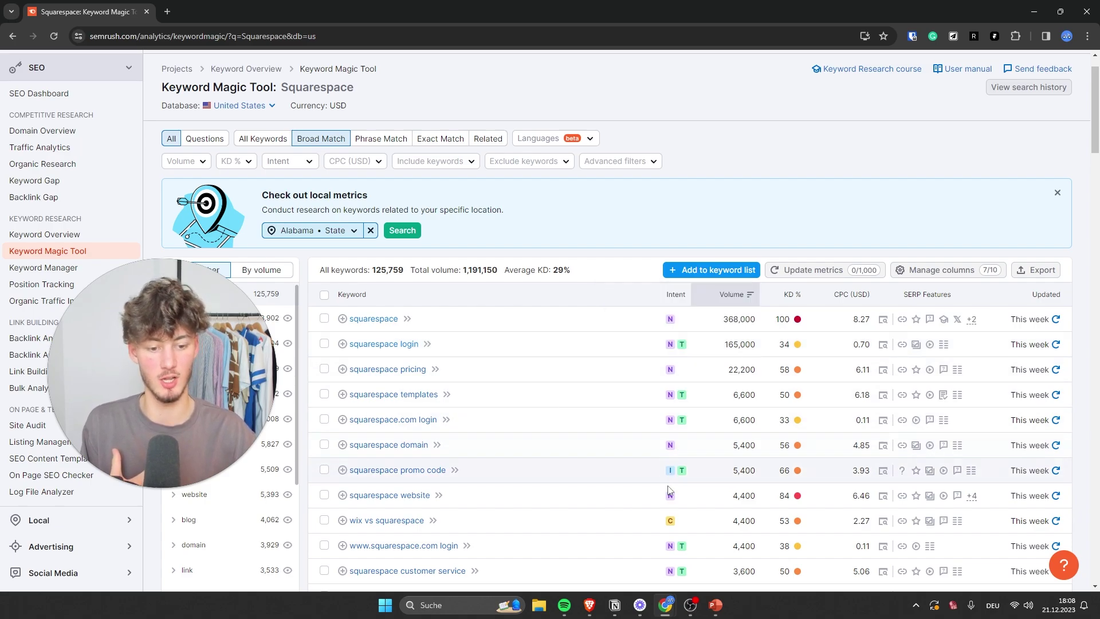
mouse_move(669, 526)
mouse_move(675, 480)
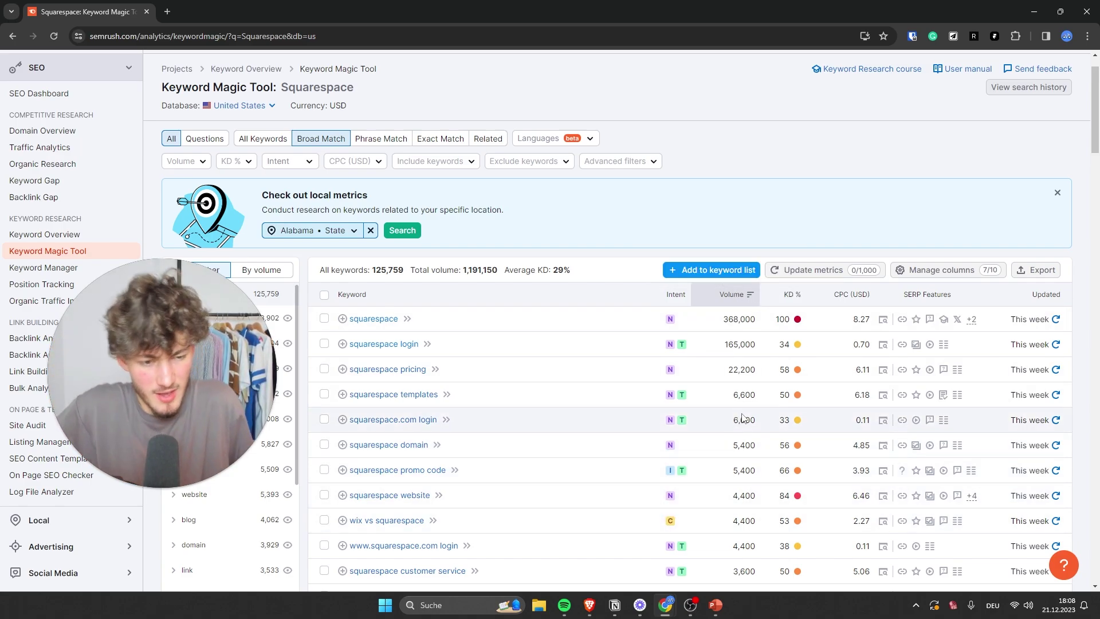
mouse_move(739, 295)
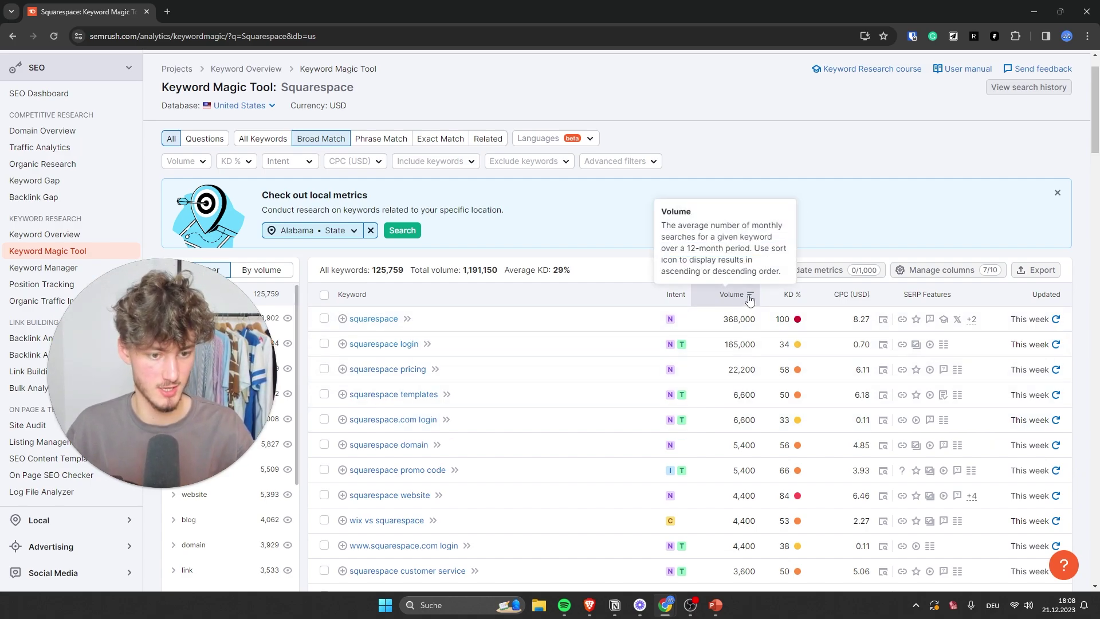
drag(686, 248, 757, 267)
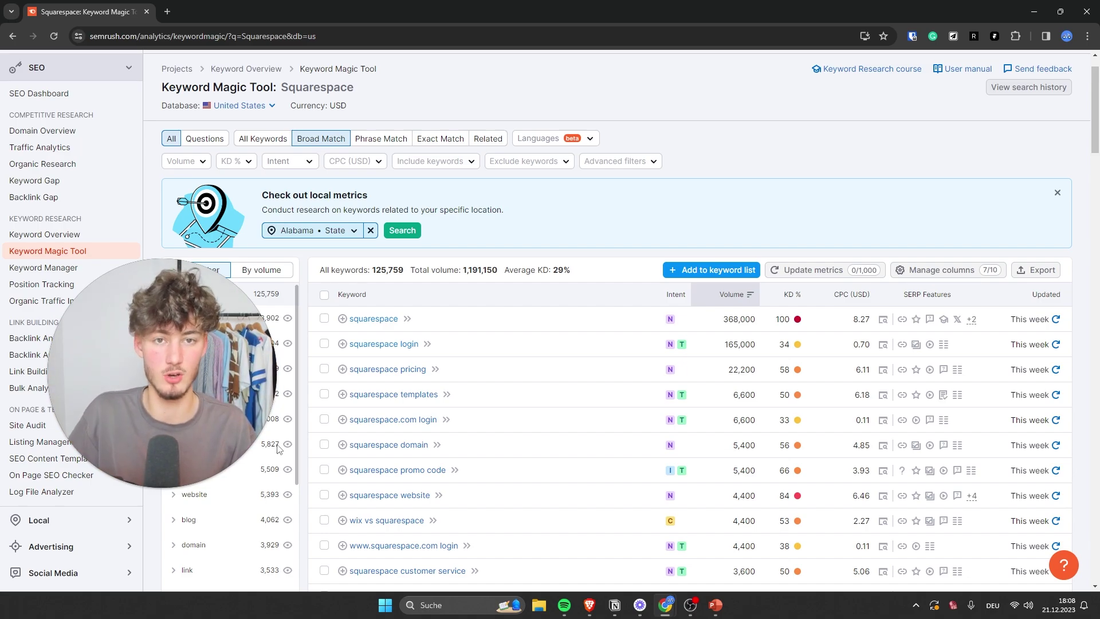
Step: Examine the keyword difficulty ratings and read the explanations of the CPC and SERP Features metrics
scroll(770, 425, up, 2)
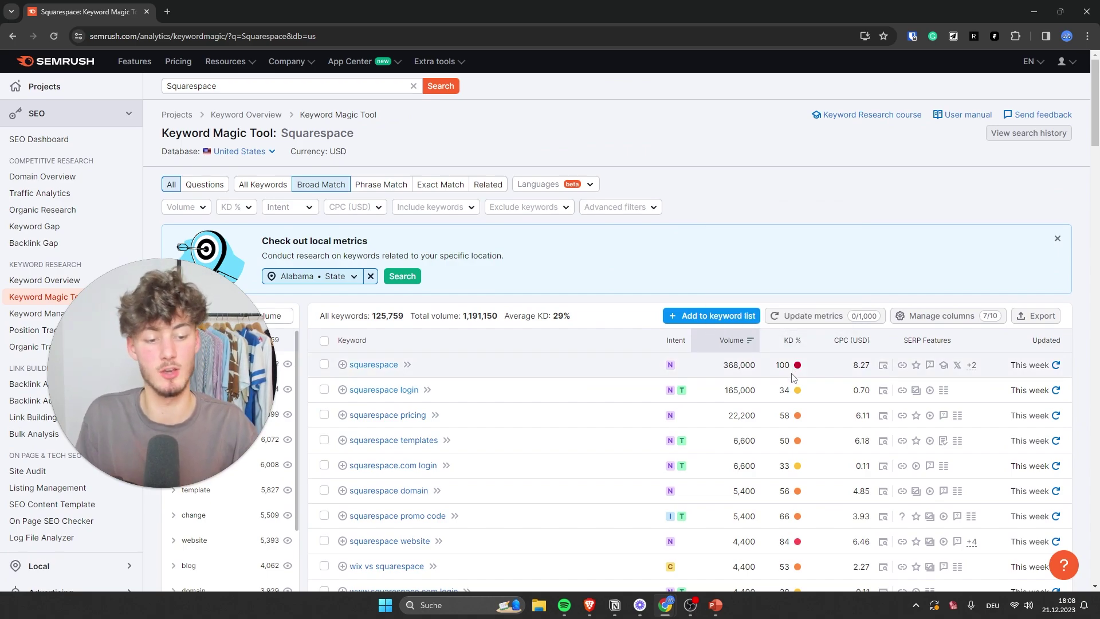
mouse_move(795, 369)
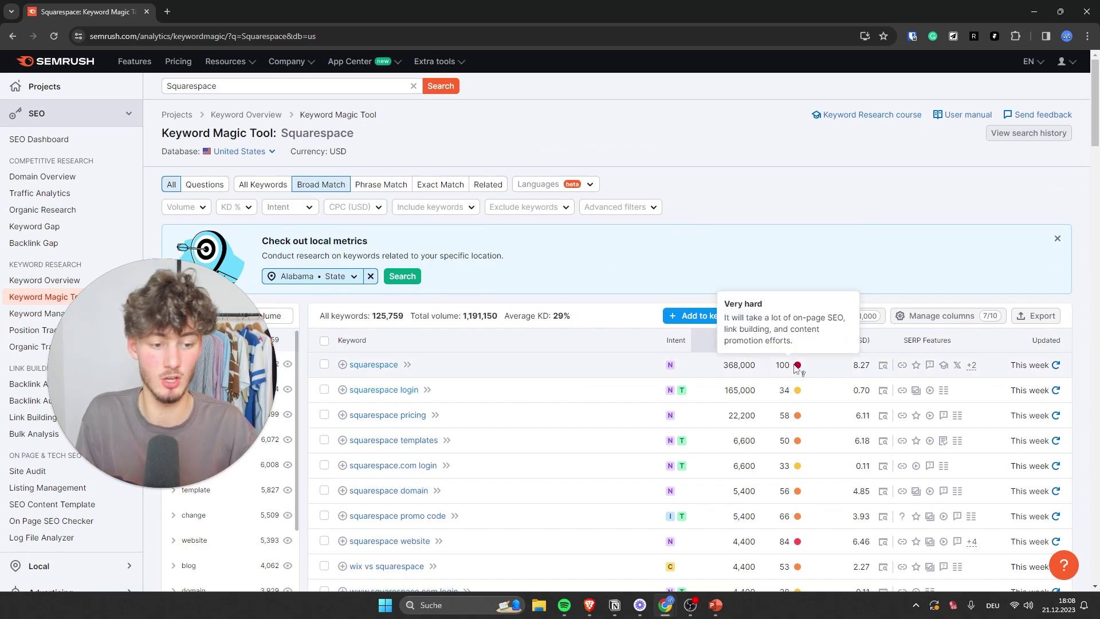
scroll(641, 373, down, 6)
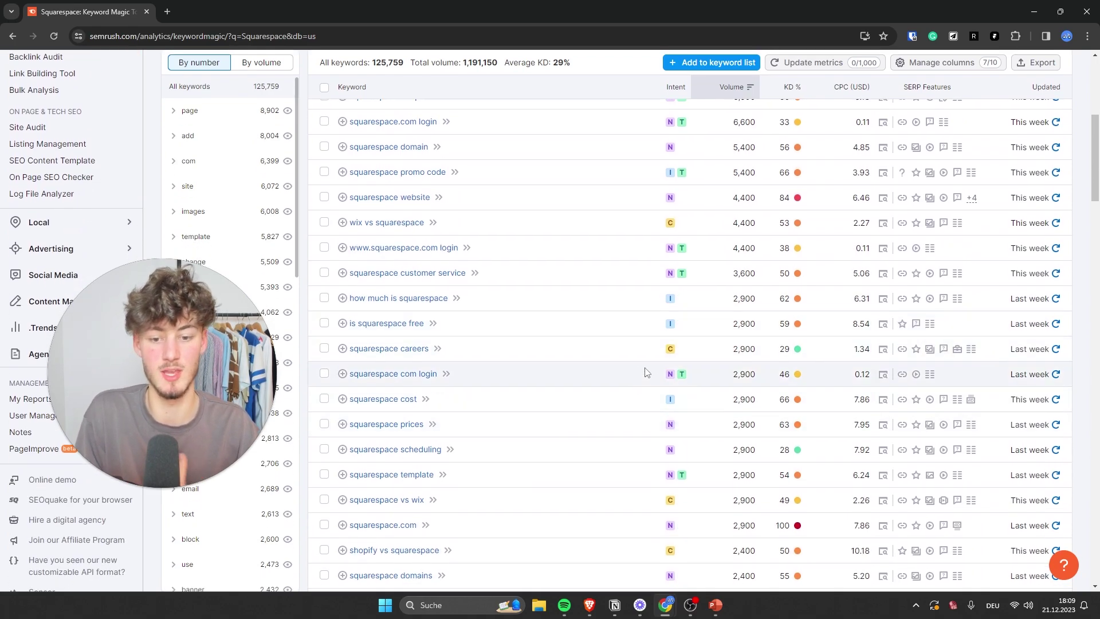
scroll(785, 221, up, 6)
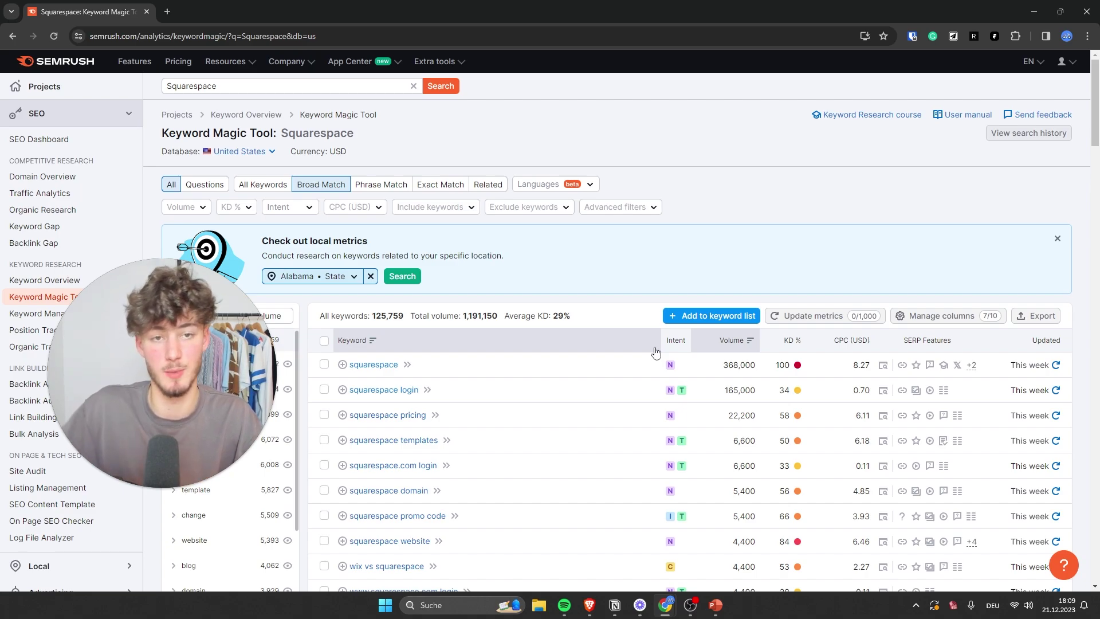
mouse_move(855, 319)
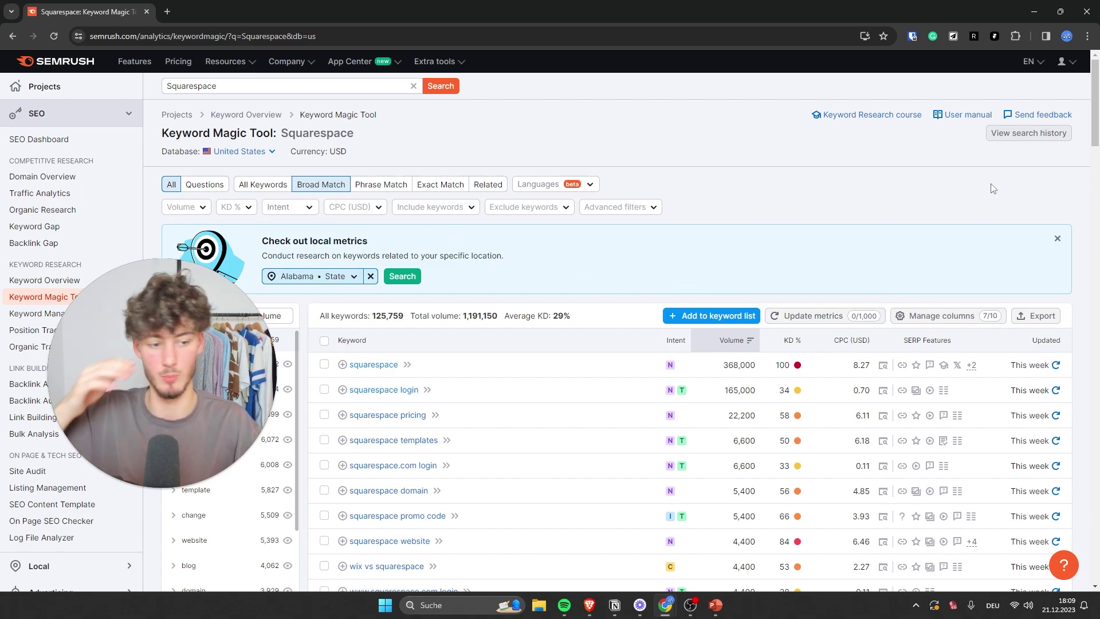
mouse_move(848, 344)
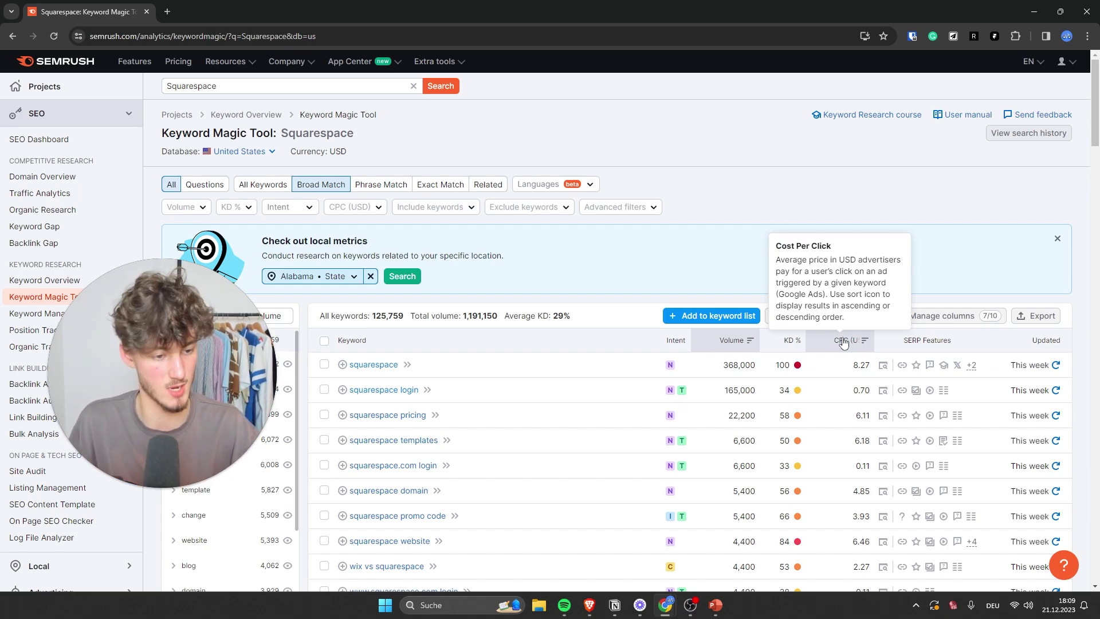
mouse_move(941, 341)
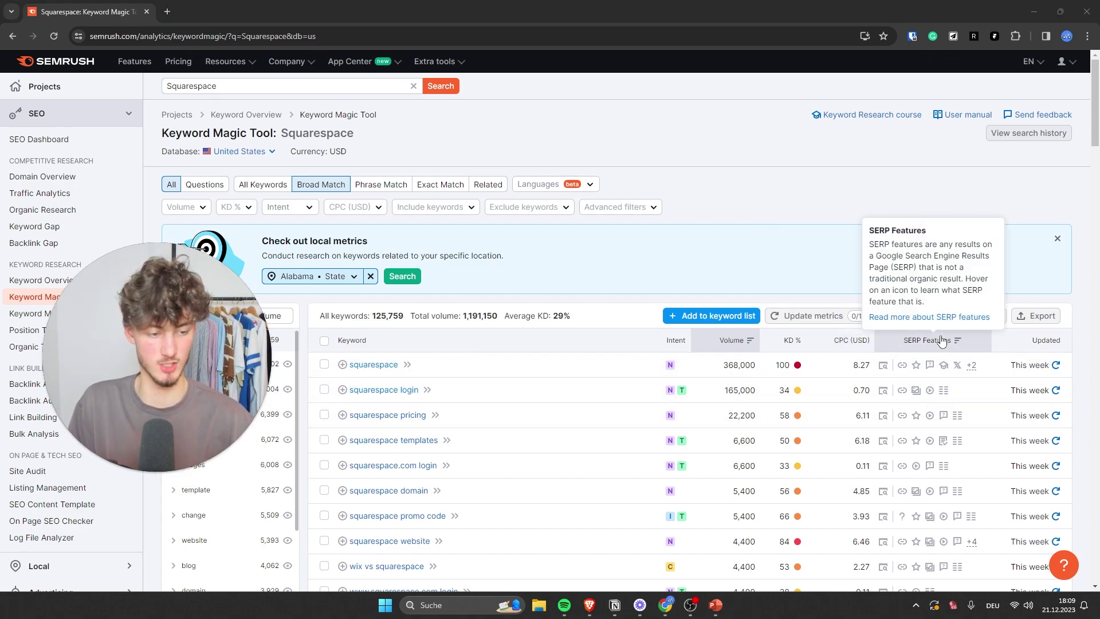
Step: Switch to the incognito Chrome window and search Google for "what is the best phone" in a new tab
key(super+Tab)
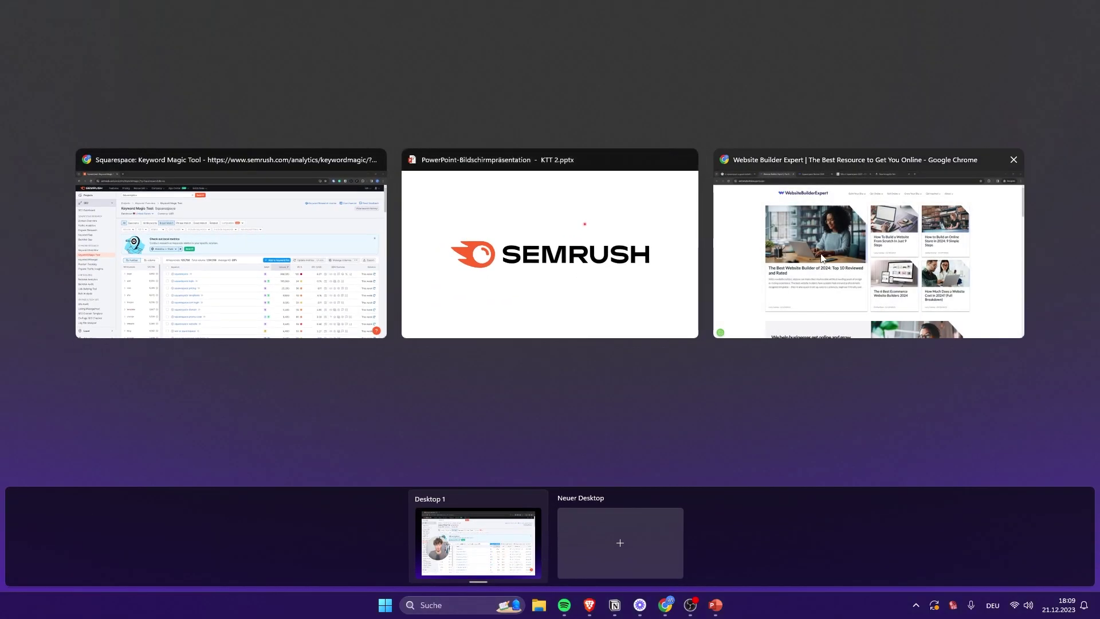
click(939, 321)
click(624, 12)
text(what is the best phone)
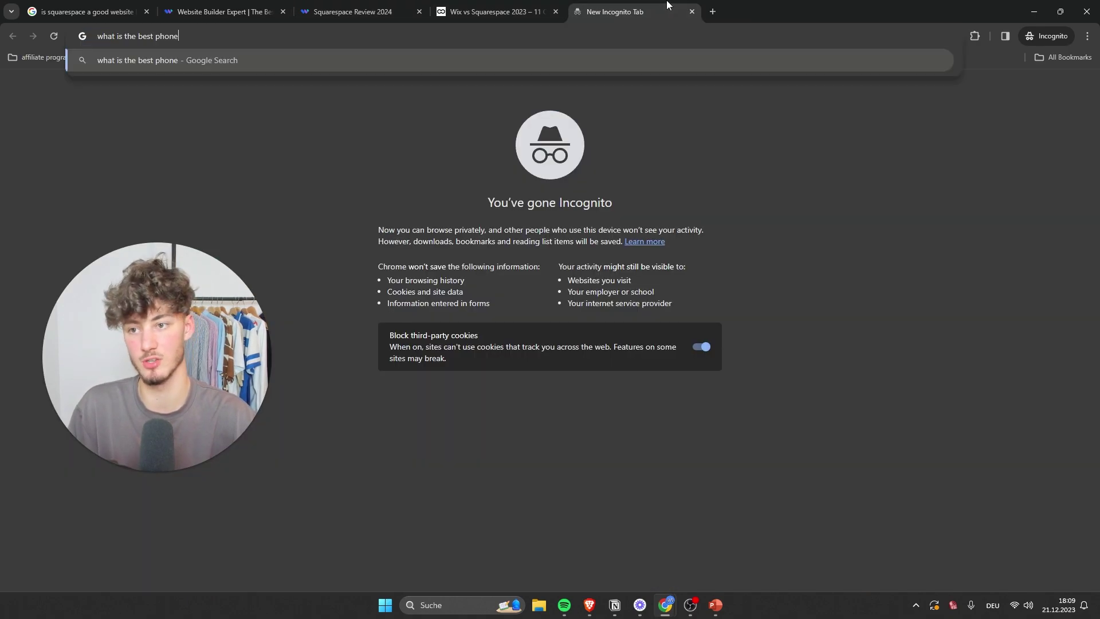
key(Return)
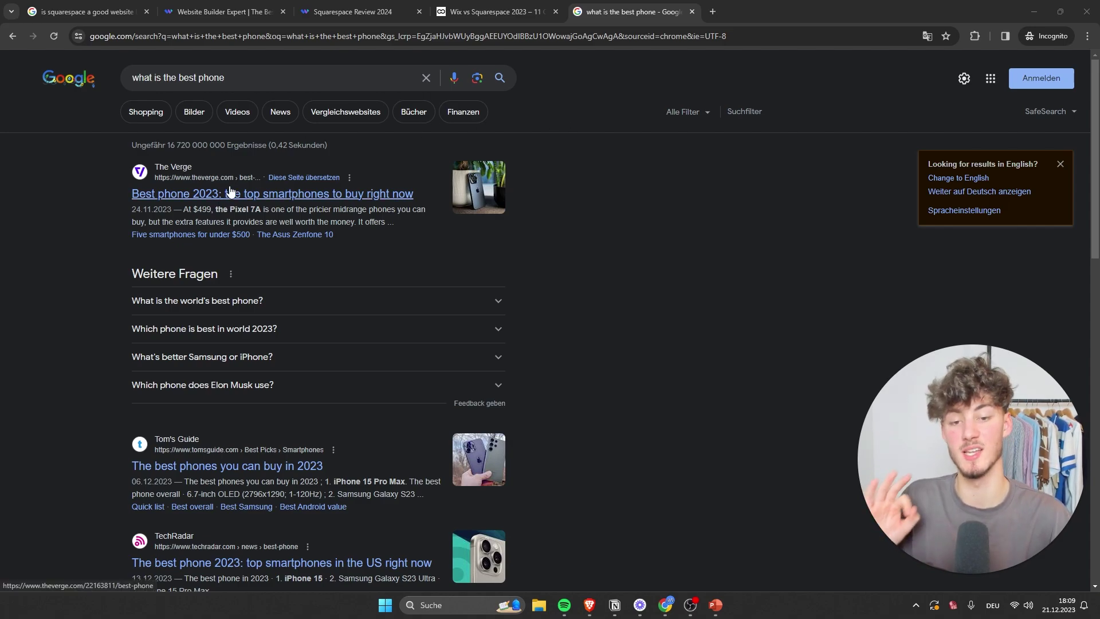
Step: Examine the Google results page for "what is the best phone", including the related questions and the related searches
scroll(535, 258, down, 8)
scroll(239, 256, up, 8)
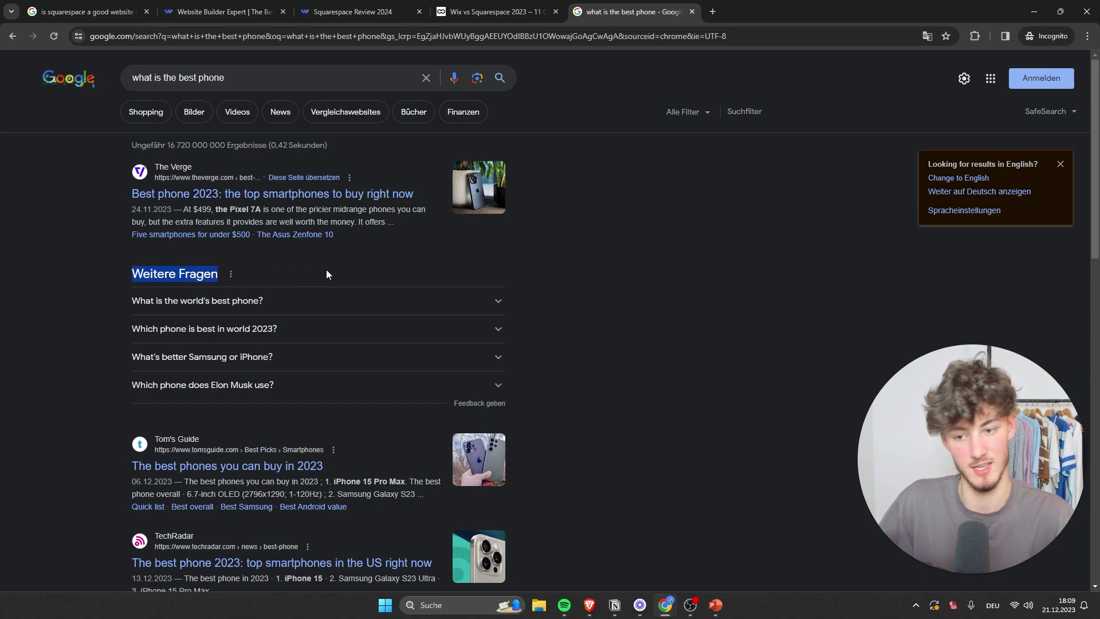
click(306, 260)
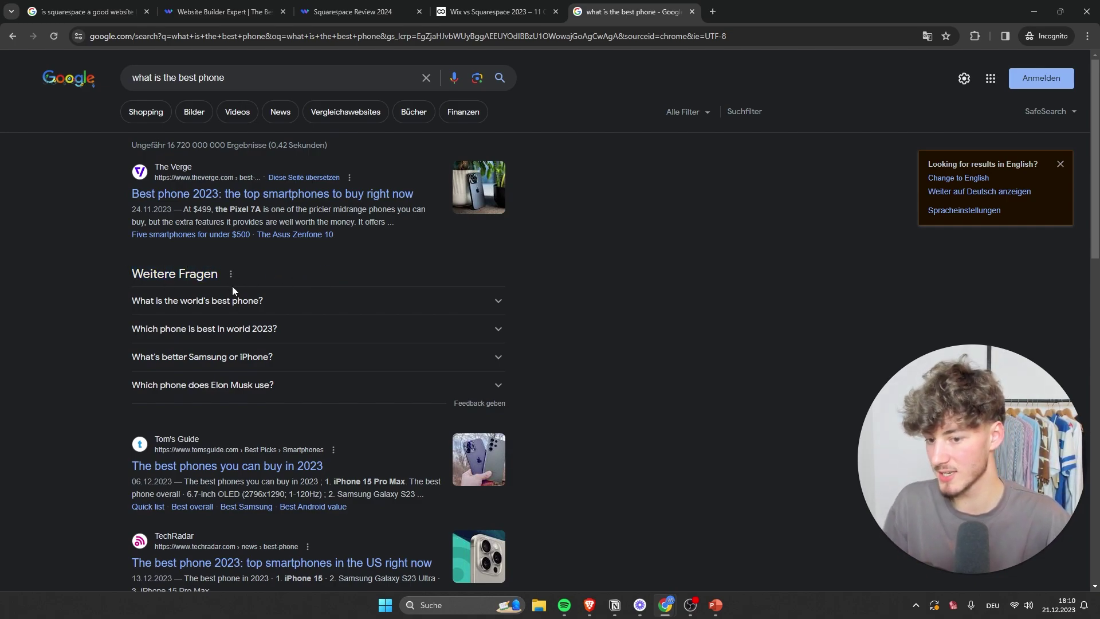
click(310, 299)
click(467, 306)
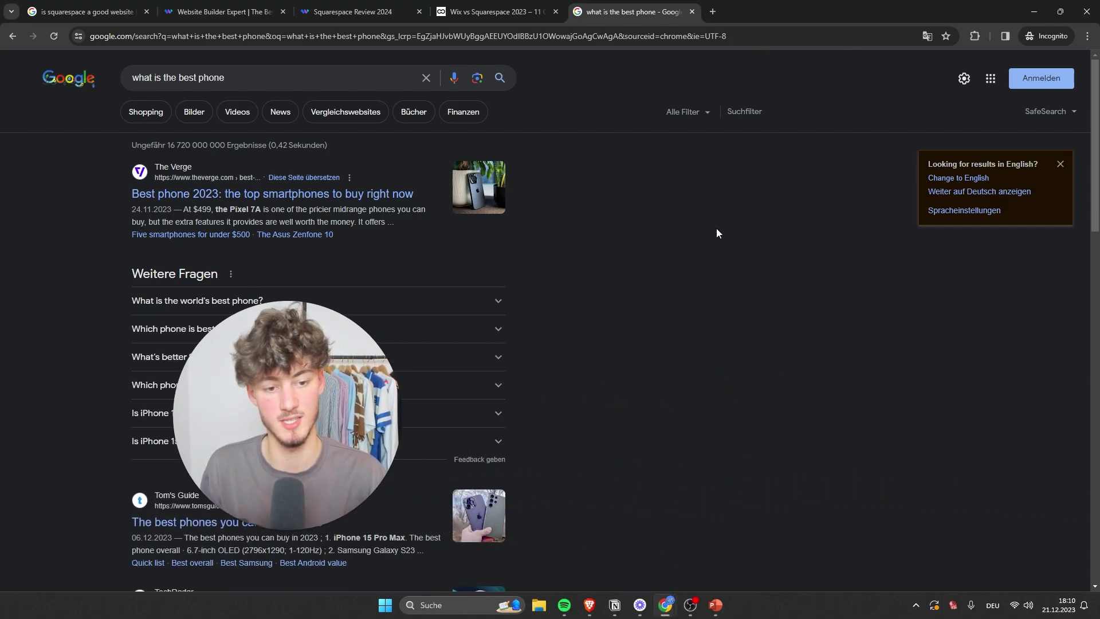
scroll(688, 320, down, 7)
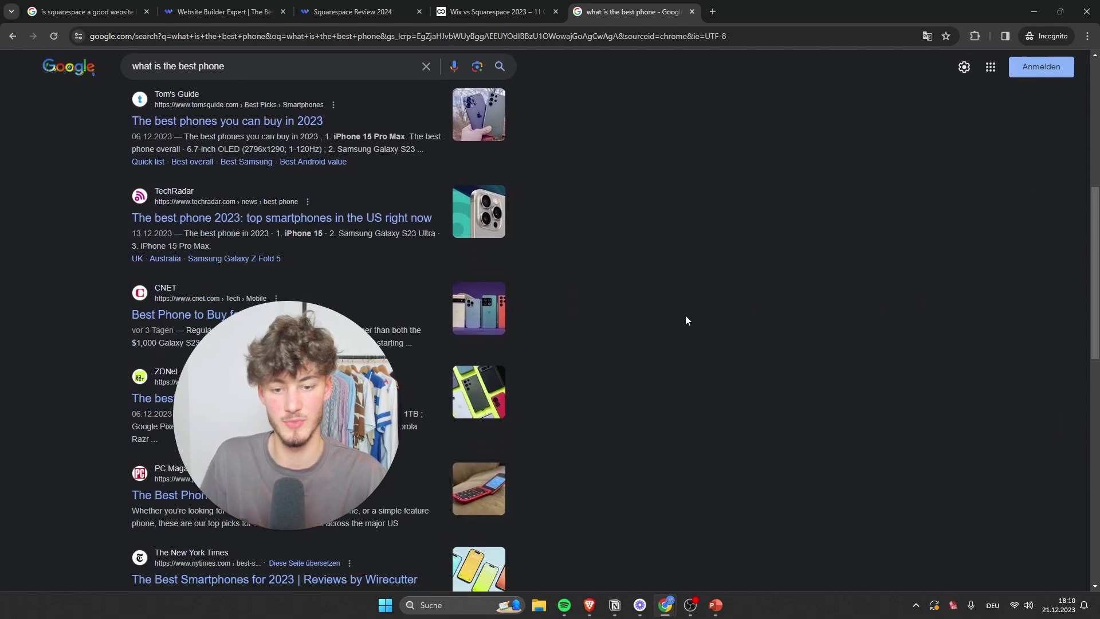
scroll(688, 321, down, 12)
scroll(136, 296, down, 3)
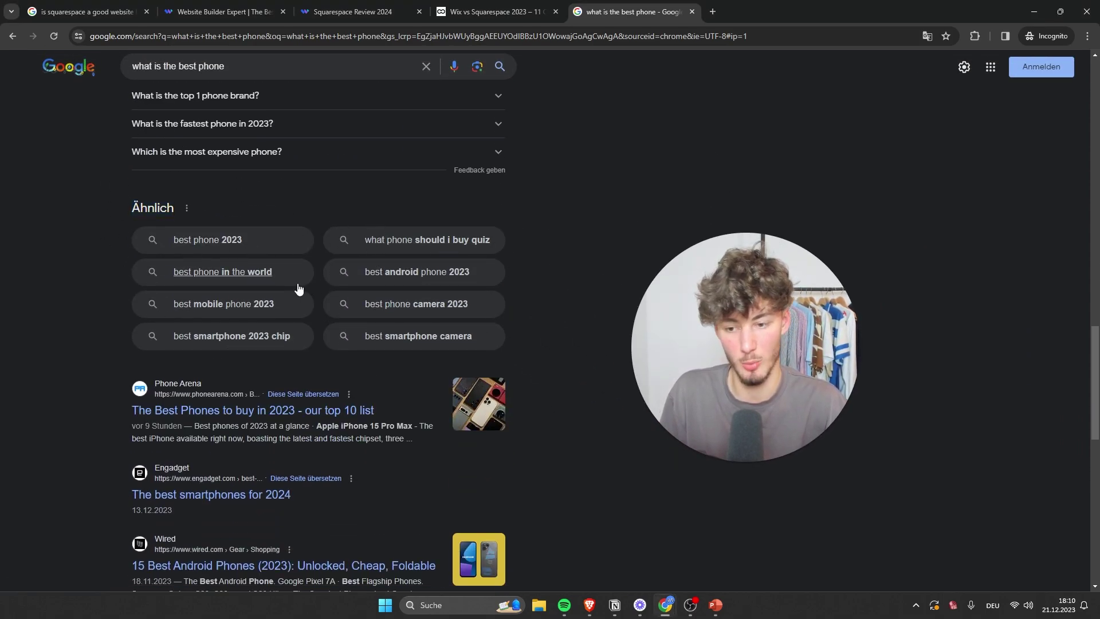
Step: Switch back to Semrush, read the SERP features guide and its example results page diagram, and return to the Keyword Magic Tool
key(super+Tab)
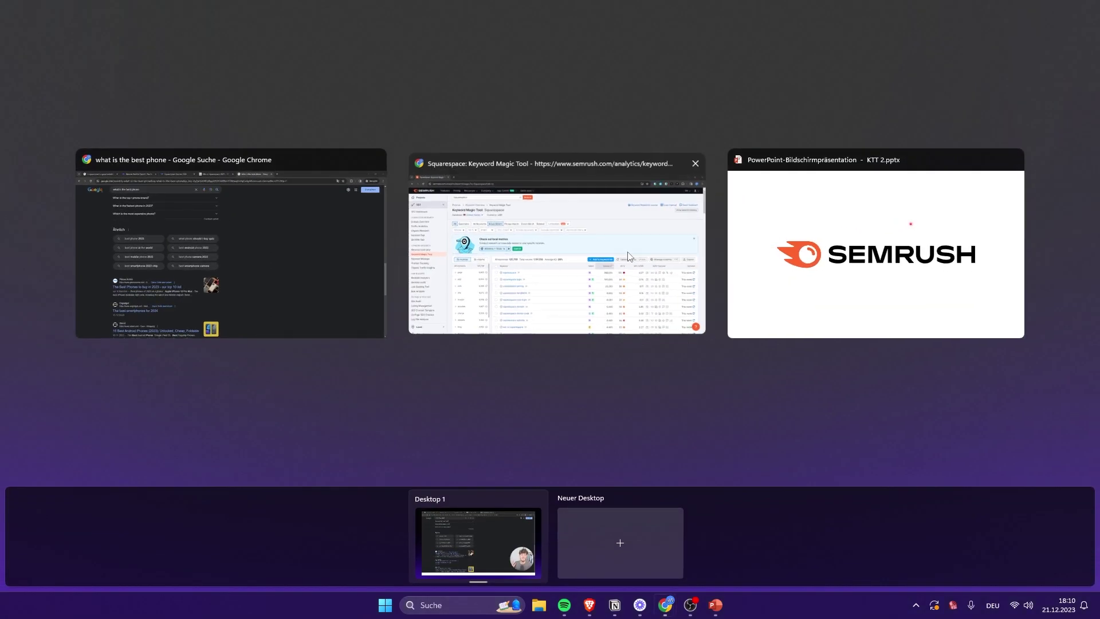
click(703, 208)
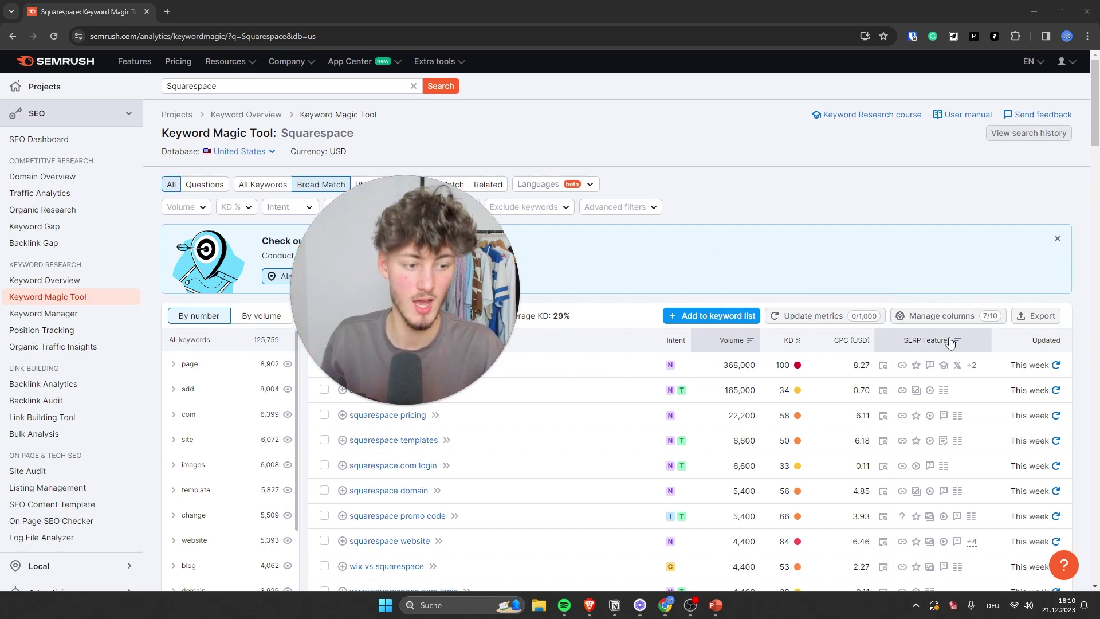
mouse_move(928, 340)
click(908, 297)
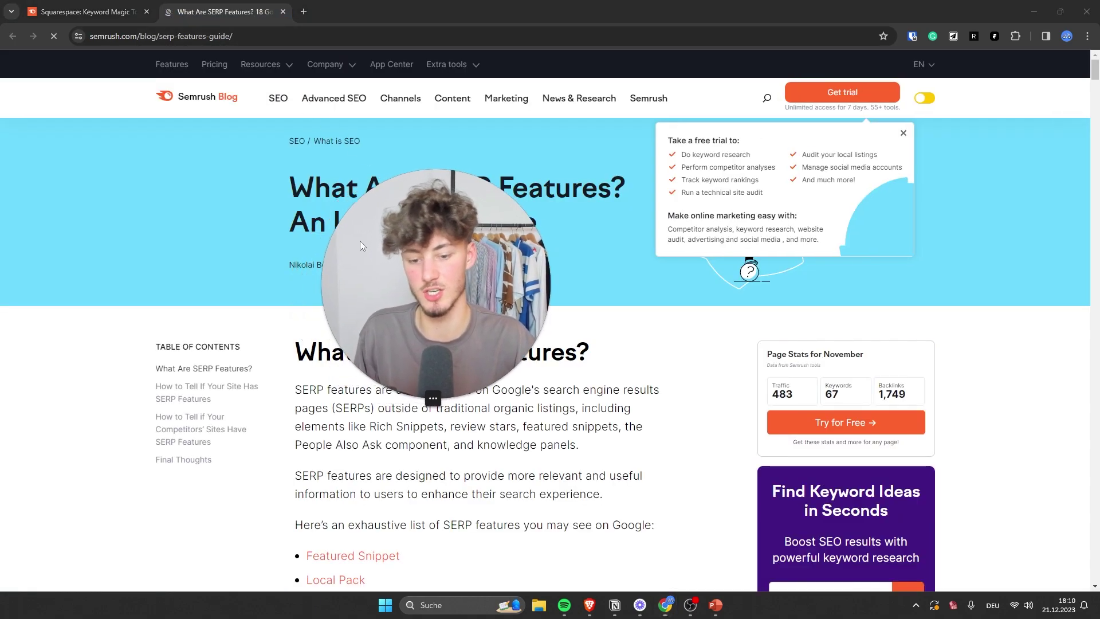
scroll(548, 417, down, 20)
scroll(511, 272, up, 4)
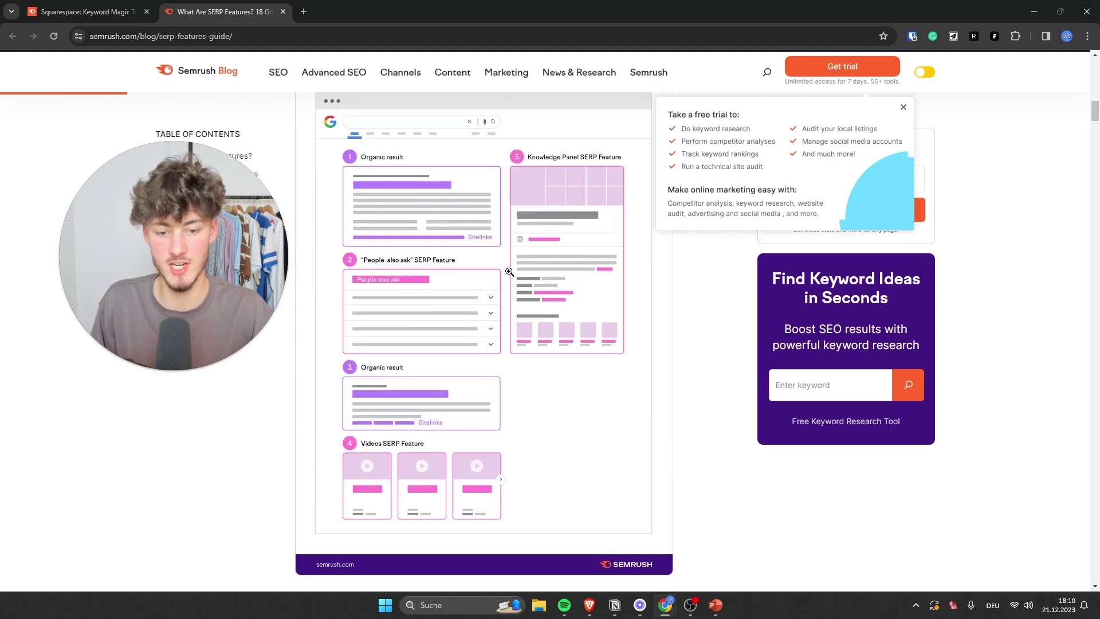
scroll(496, 255, up, 2)
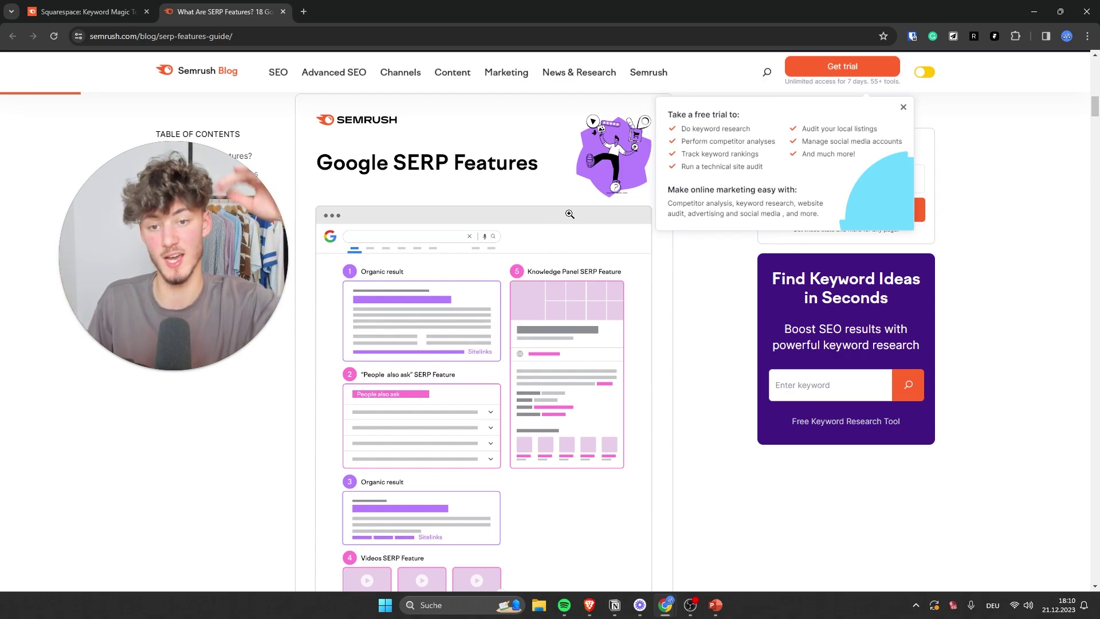
click(86, 12)
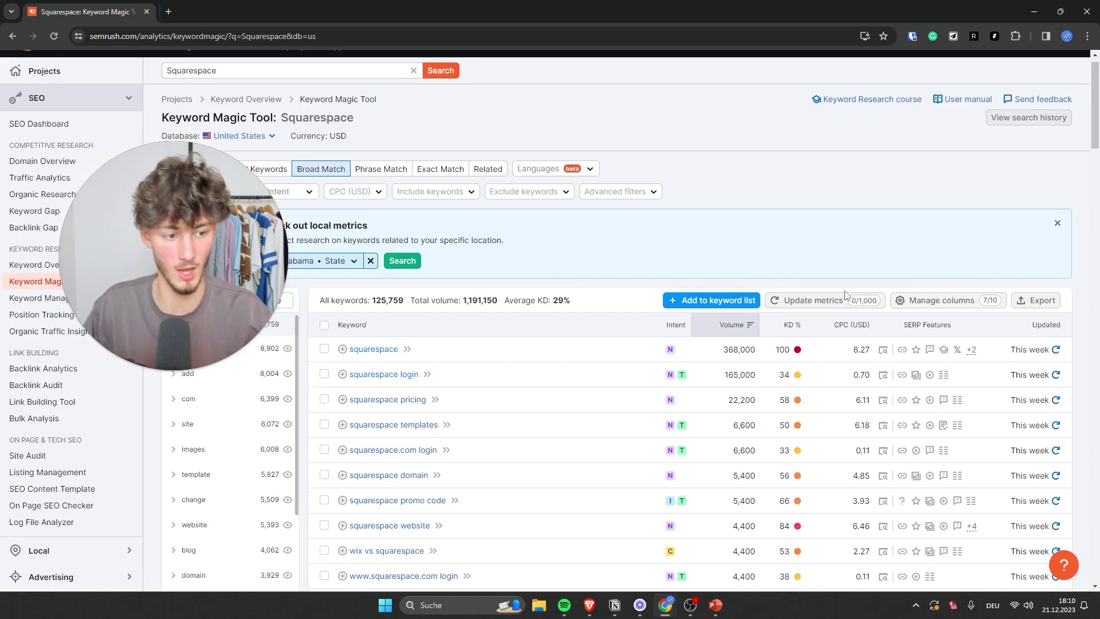
Step: Read the explanation of the Updated metric and add the Trend column to the keyword table
mouse_move(1026, 331)
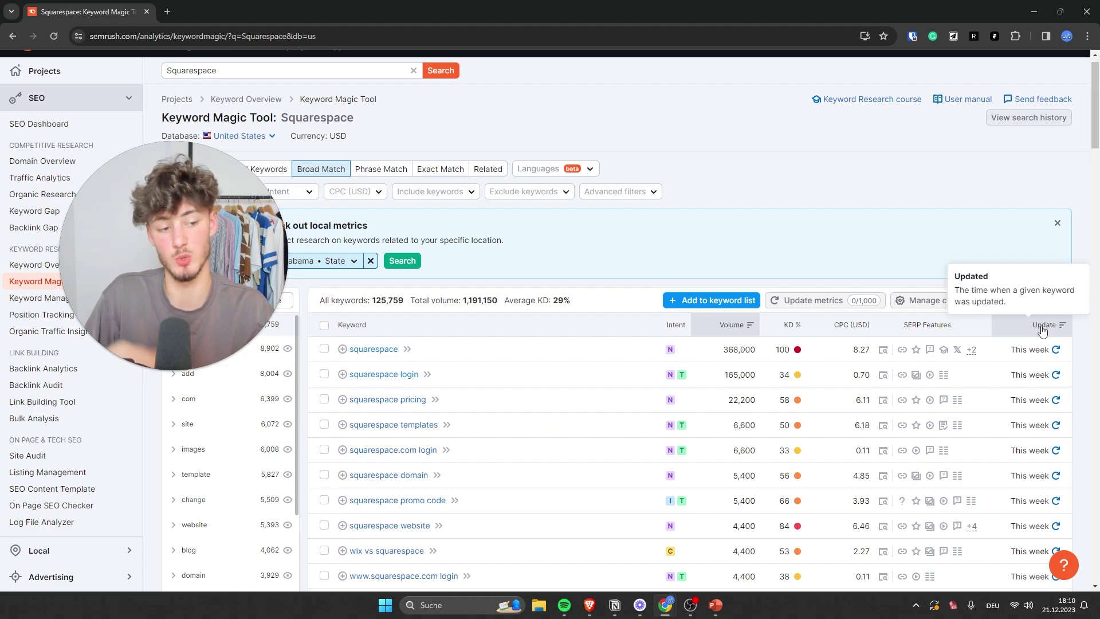
click(924, 301)
scroll(935, 309, down, 1)
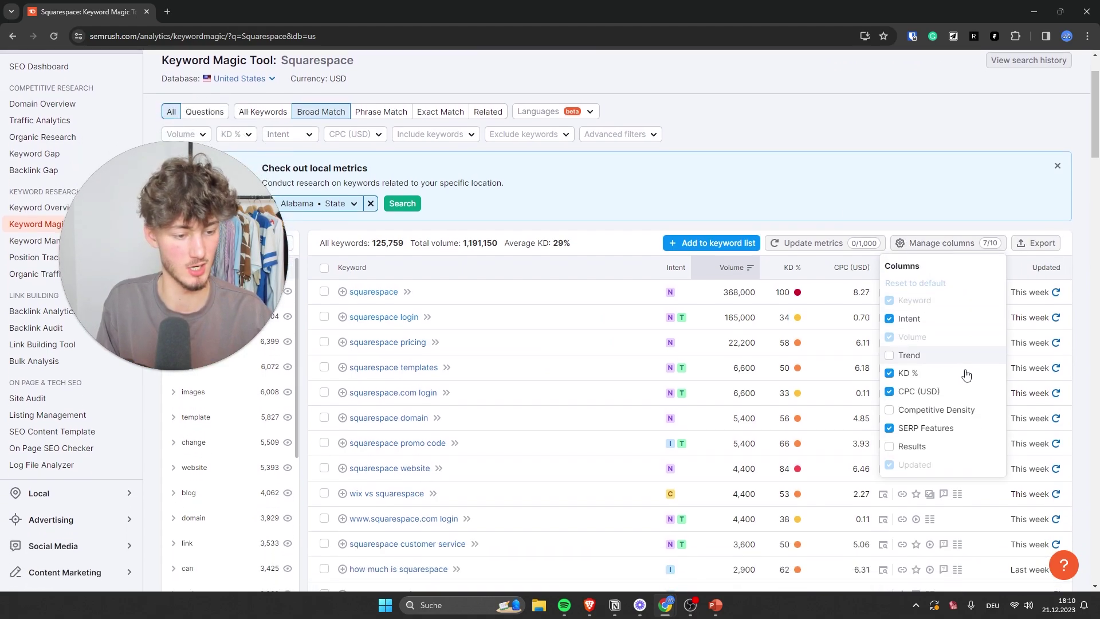
click(914, 360)
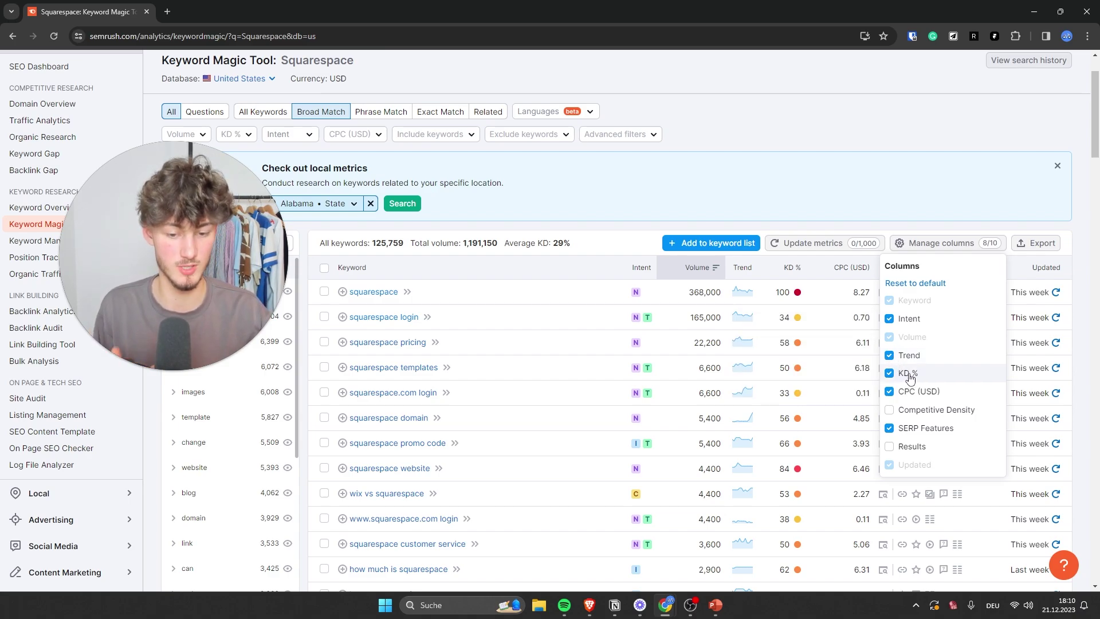
click(852, 153)
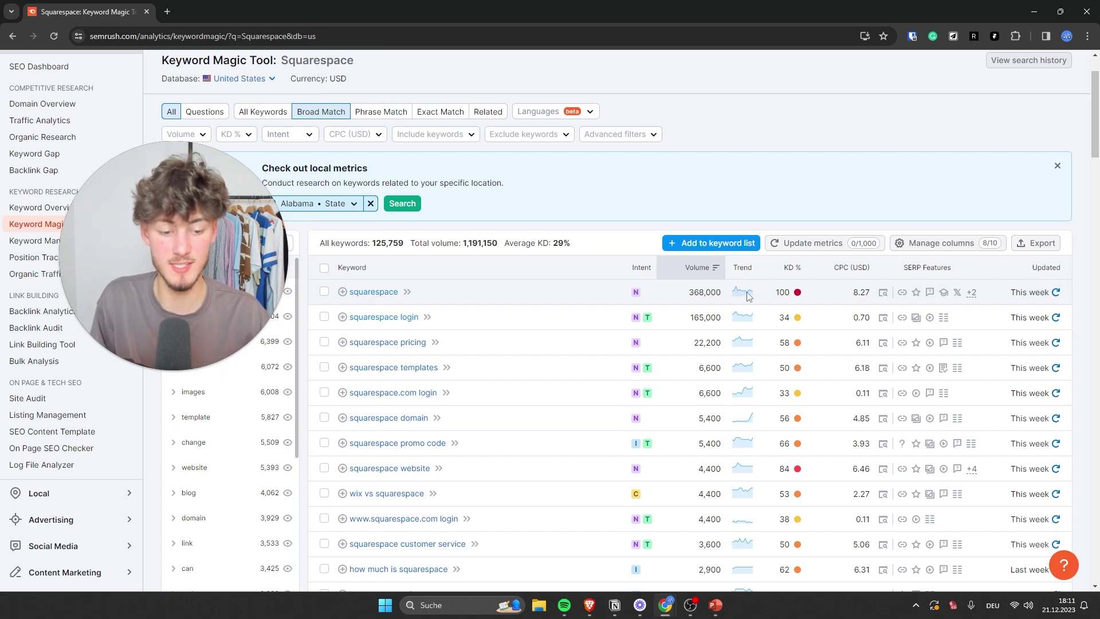
Step: Examine the volume, trend and keyword difficulty of the lower-volume Squarespace keywords
scroll(744, 295, down, 12)
scroll(739, 291, down, 4)
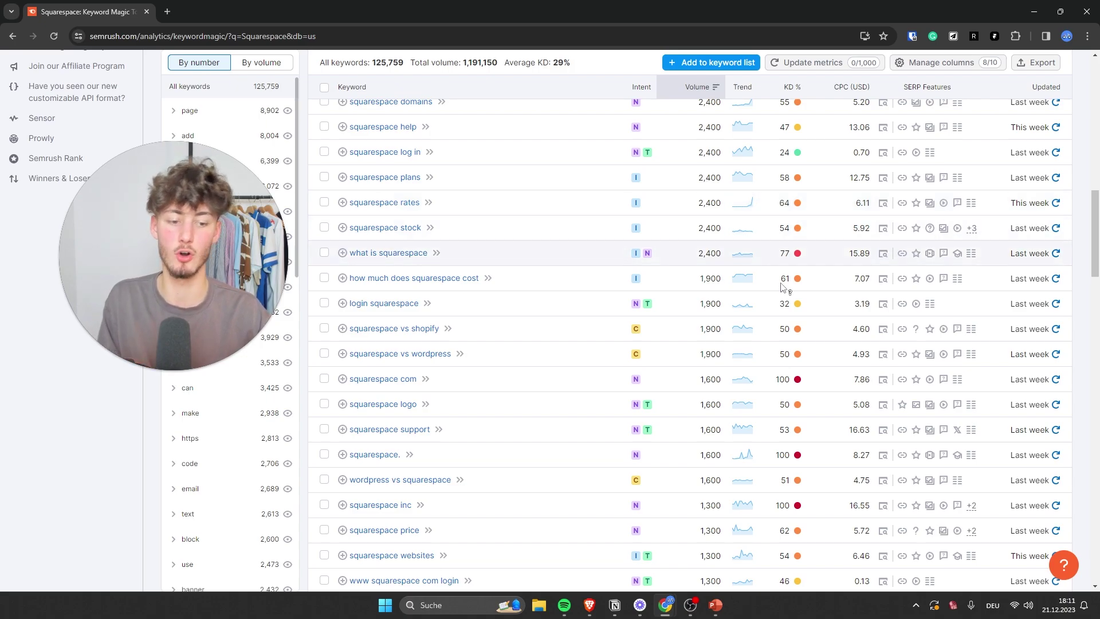
scroll(782, 281, down, 4)
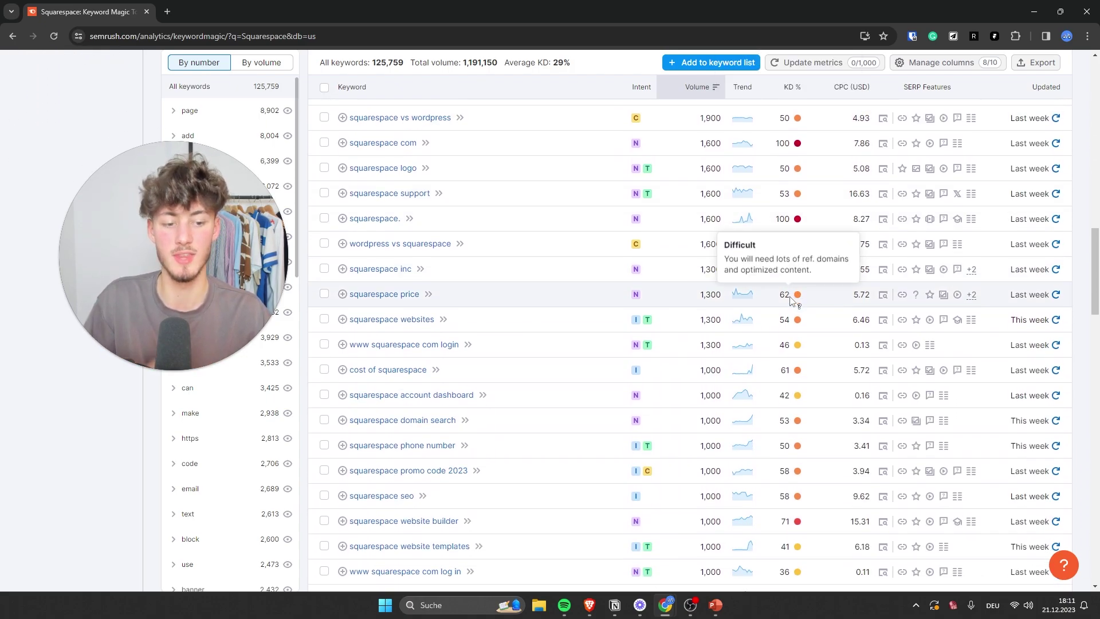
scroll(790, 299, down, 3)
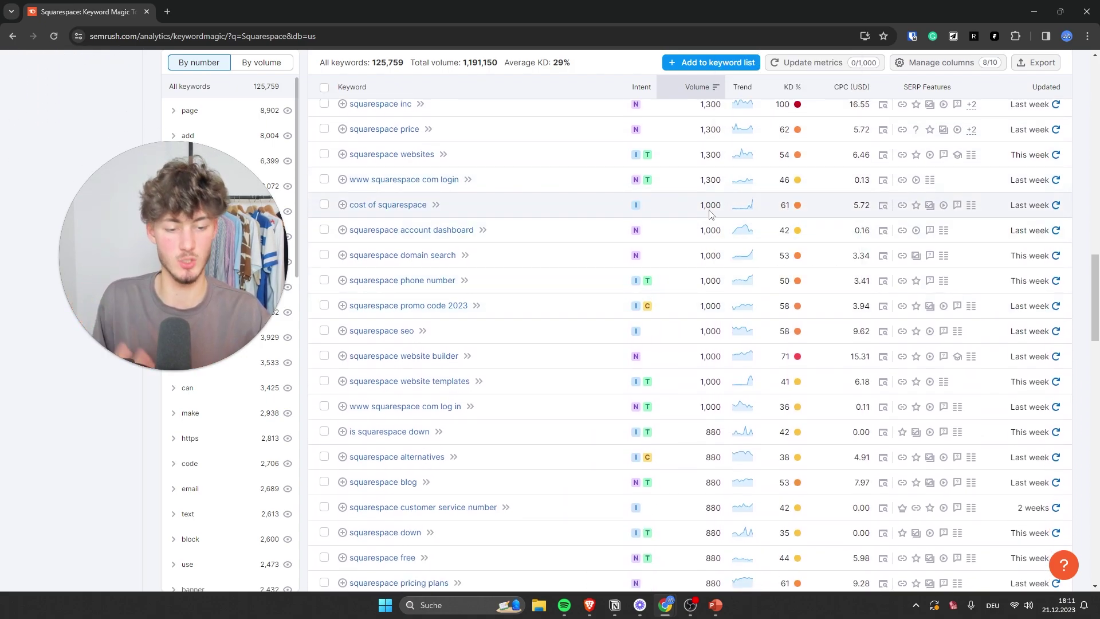
scroll(762, 278, down, 3)
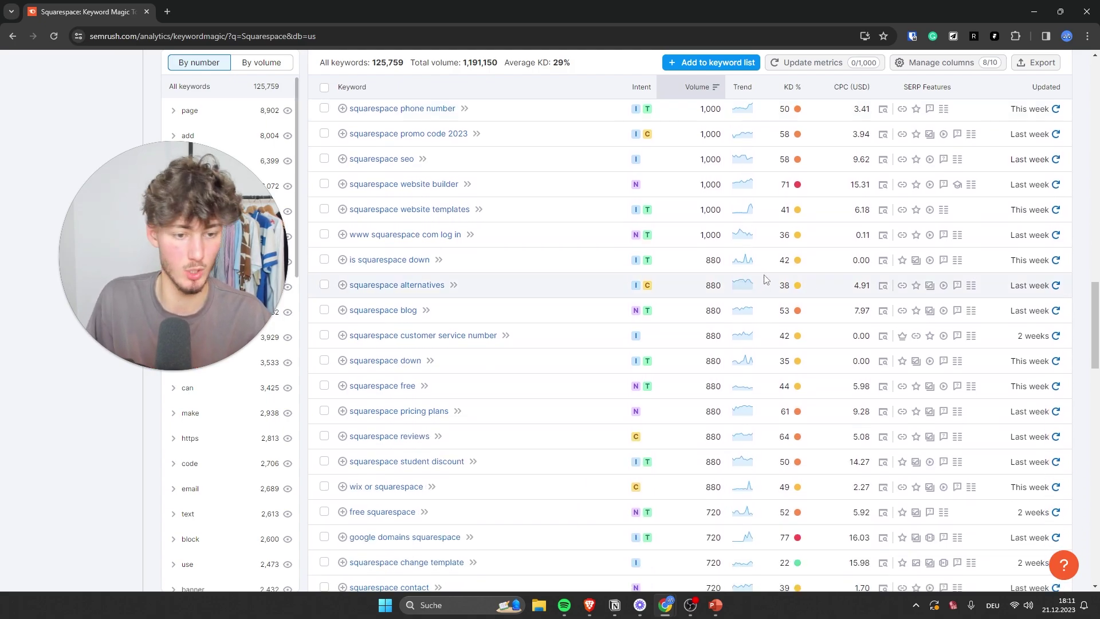
scroll(749, 232, up, 2)
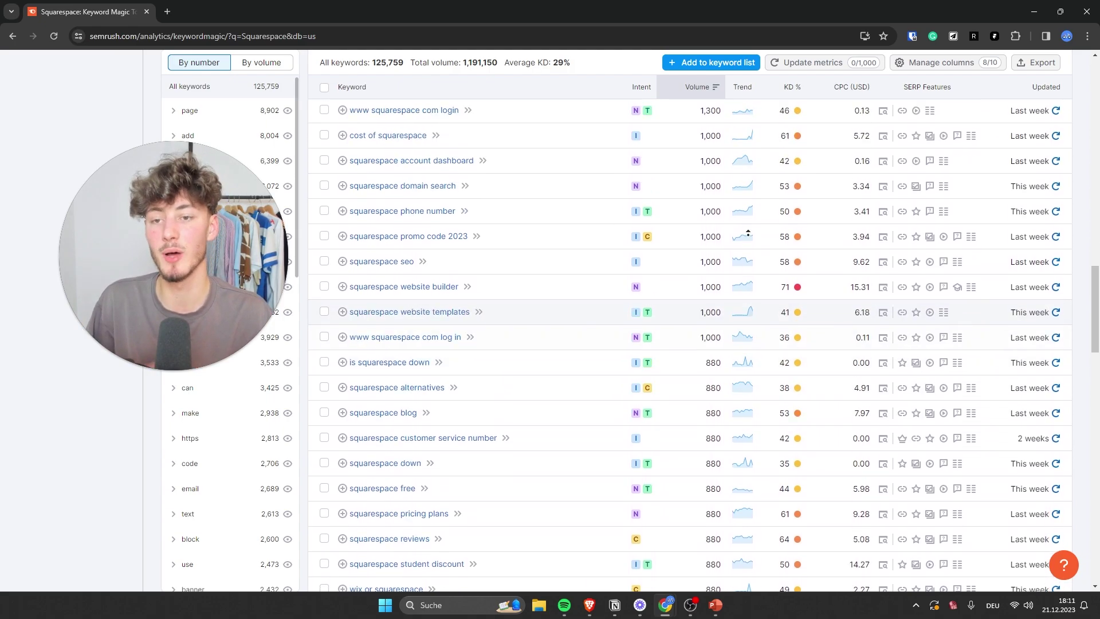
scroll(748, 233, up, 15)
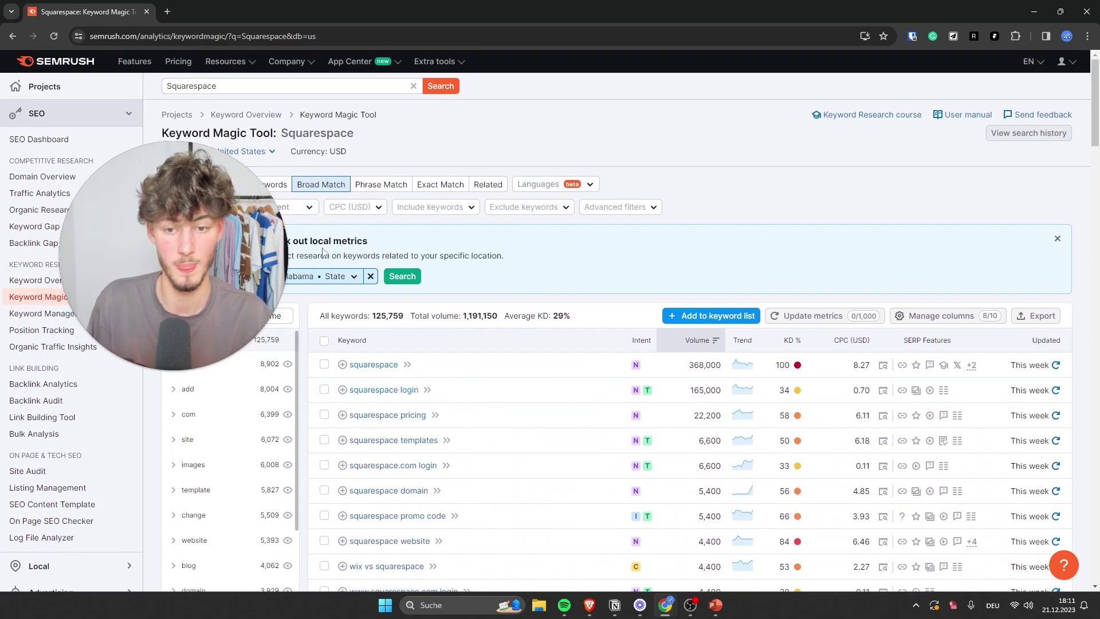
Step: Try the All Keywords match type on the Squarespace results and return to Broad Match
drag(219, 256, 648, 387)
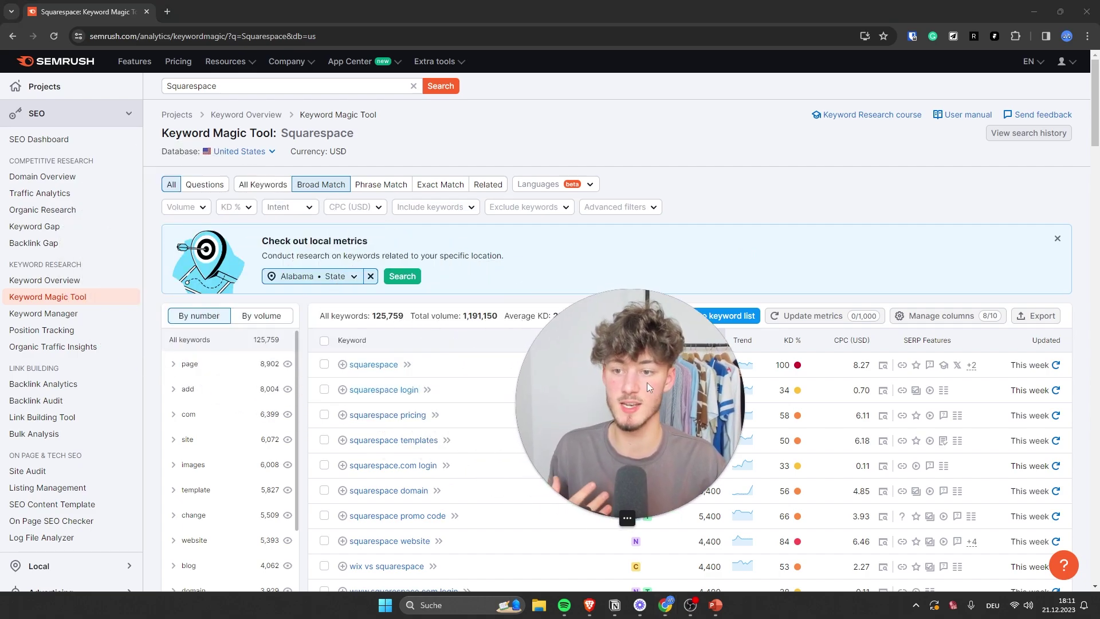
click(275, 187)
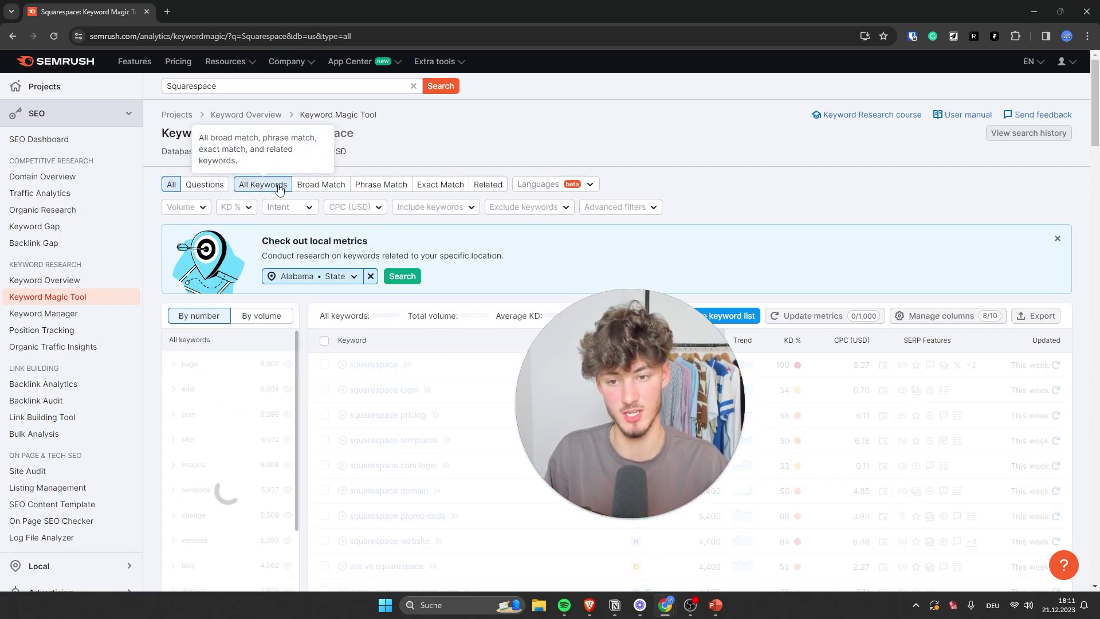
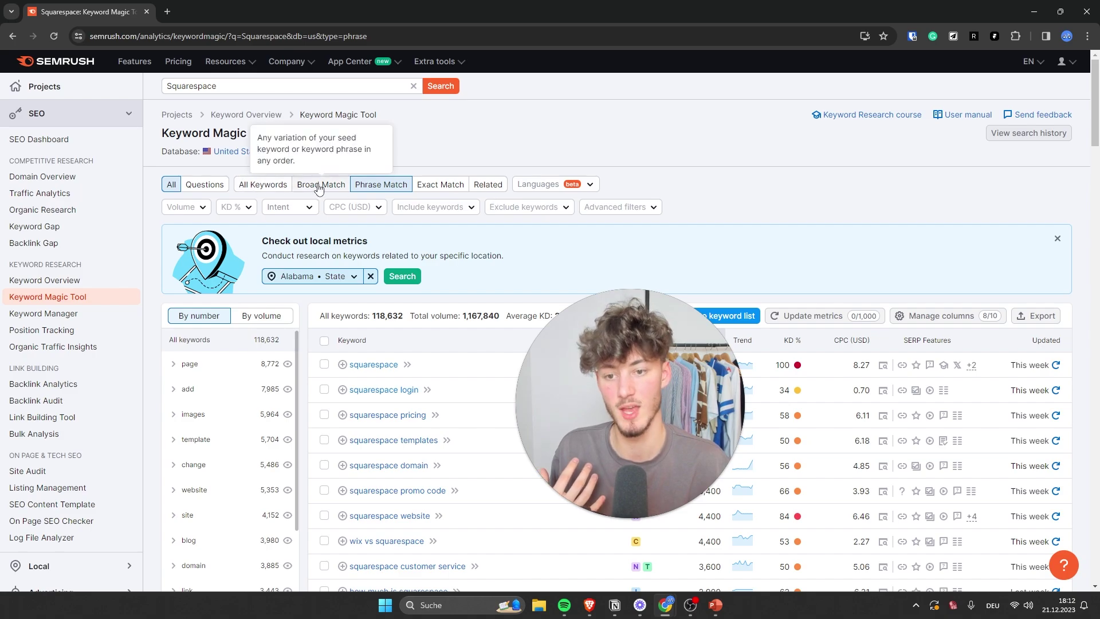
click(320, 183)
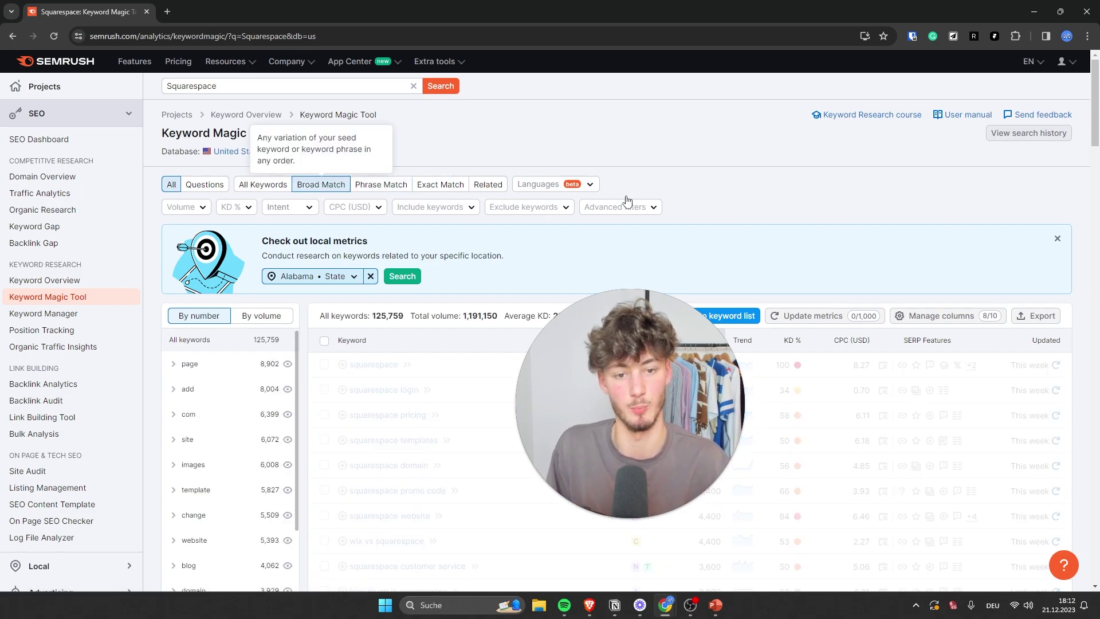
Step: Check the volume filter ranges and filter the Squarespace keywords to Very easy keyword difficulty (0–14%)
click(198, 208)
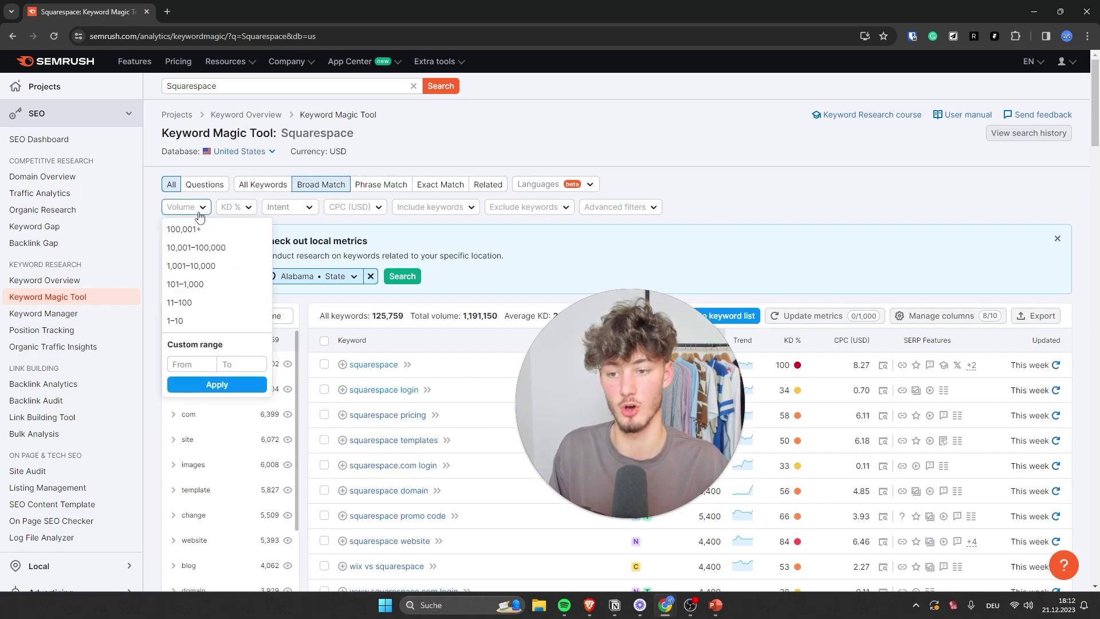
click(201, 207)
click(229, 207)
click(332, 147)
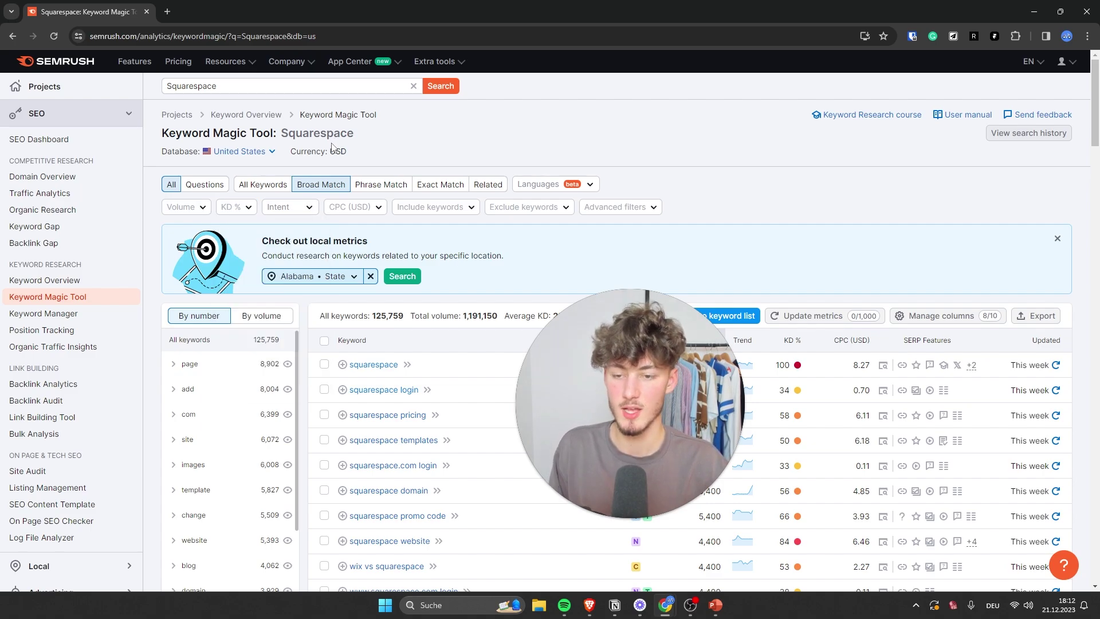
click(251, 207)
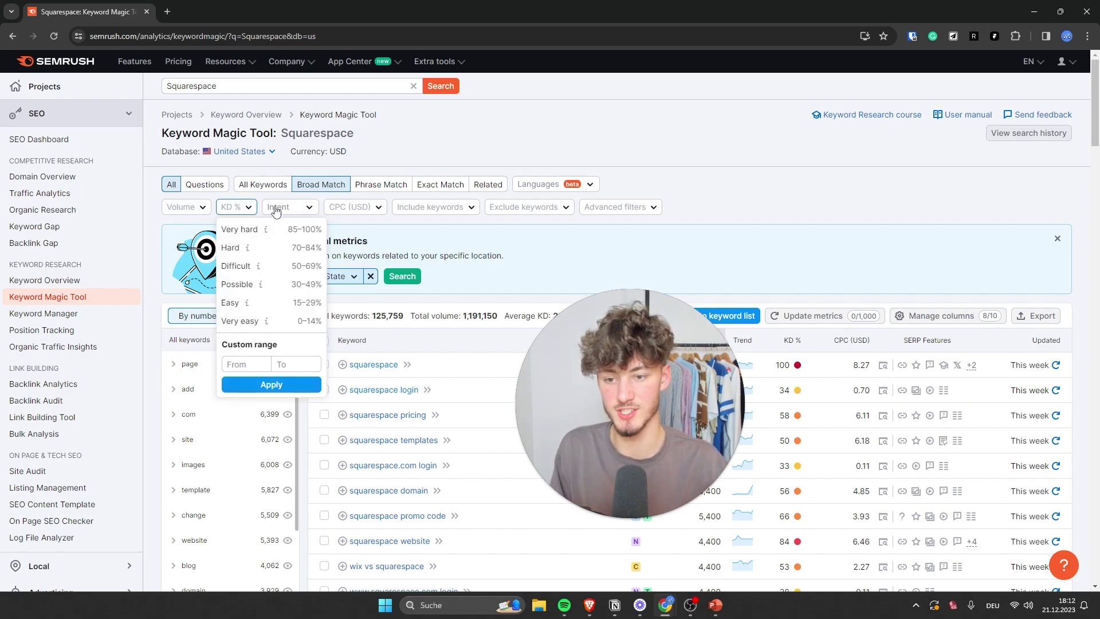
click(241, 321)
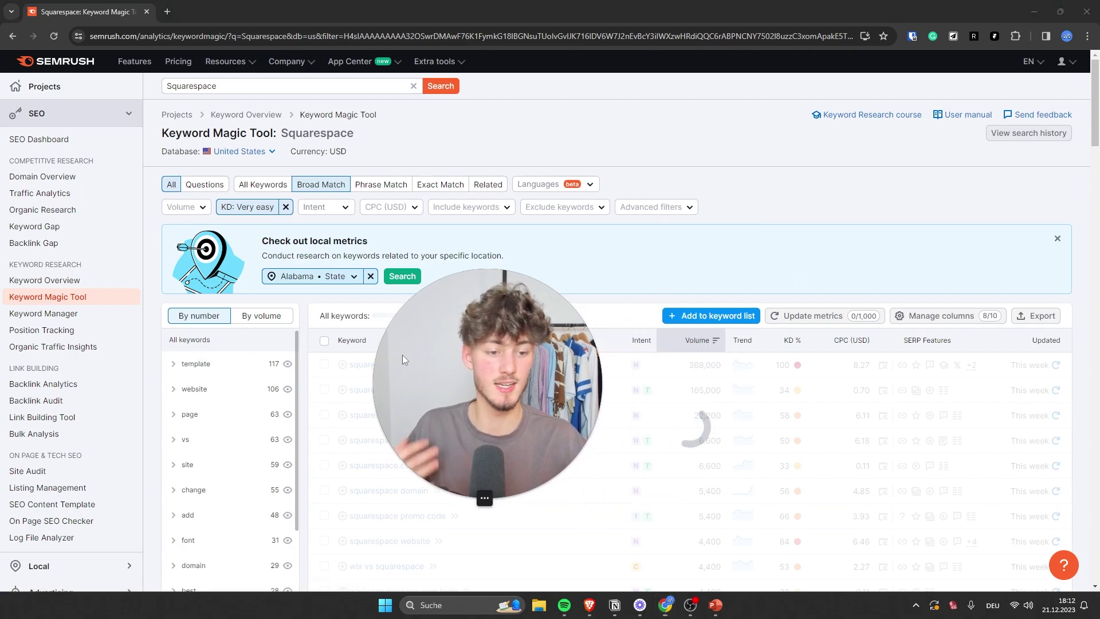
Step: Examine the very easy keywords, focusing on the intent and volume of "shopify vs wix vs squarespace"
scroll(410, 274, down, 3)
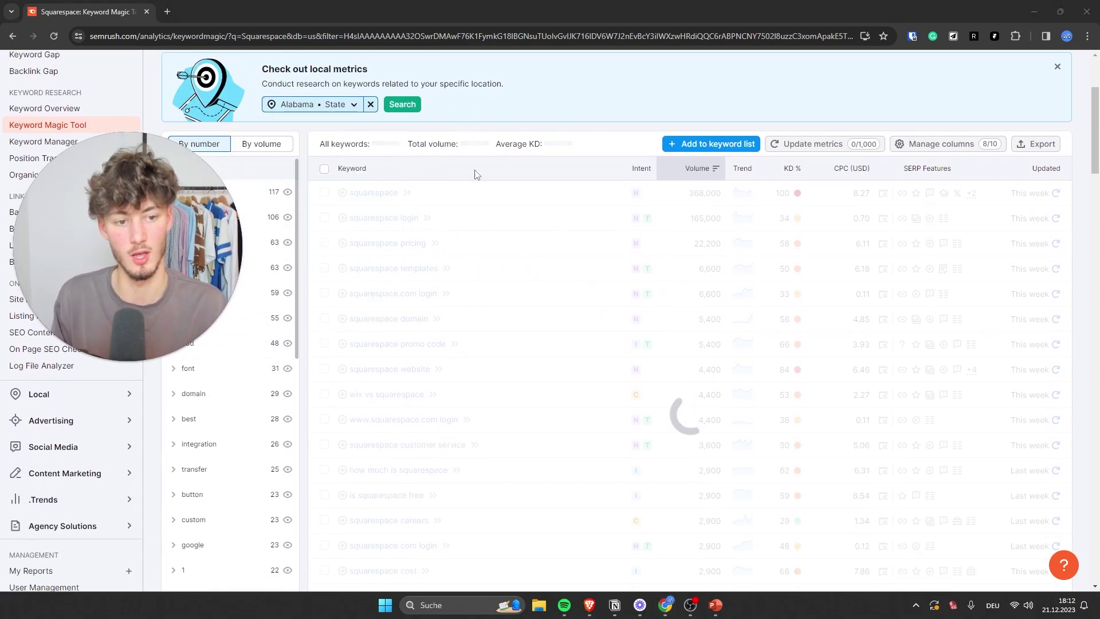
scroll(823, 244, up, 1)
scroll(541, 173, down, 3)
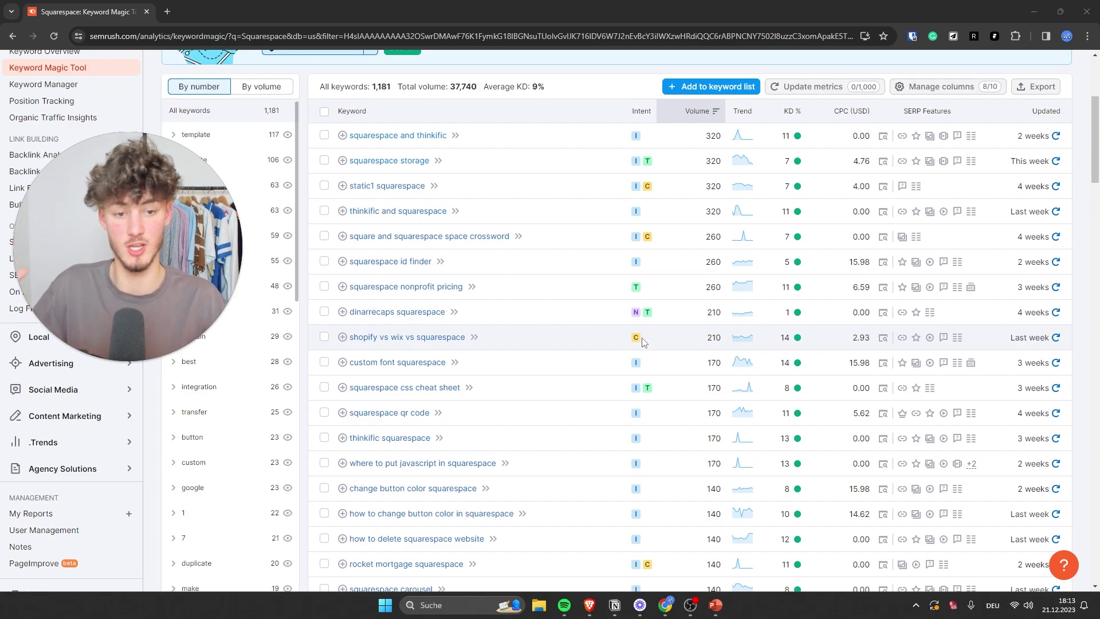
mouse_move(637, 342)
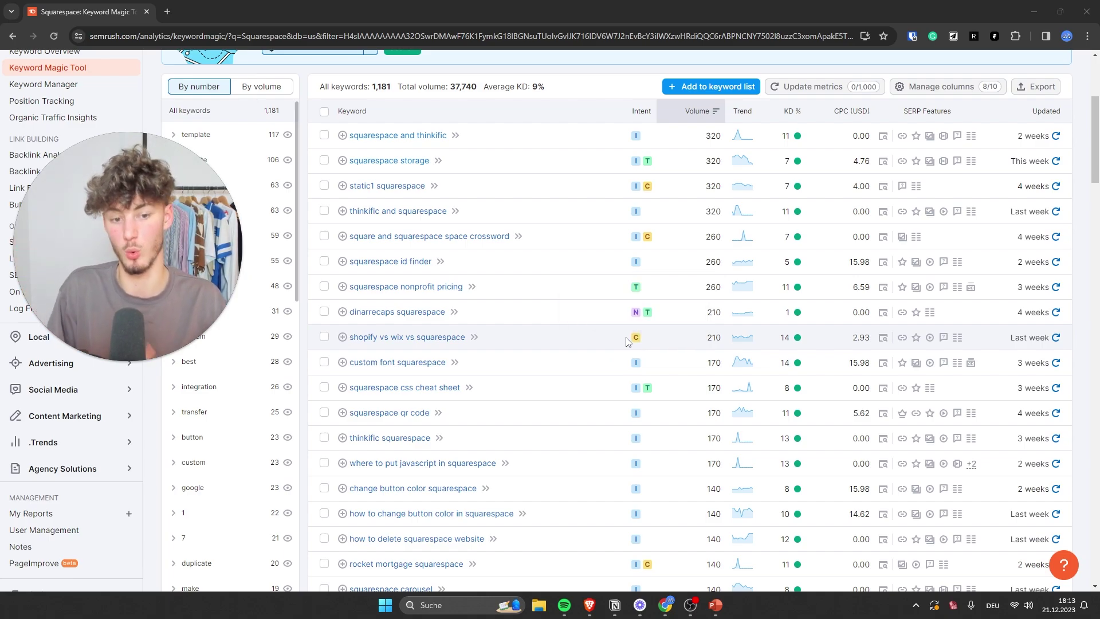
double_click(711, 338)
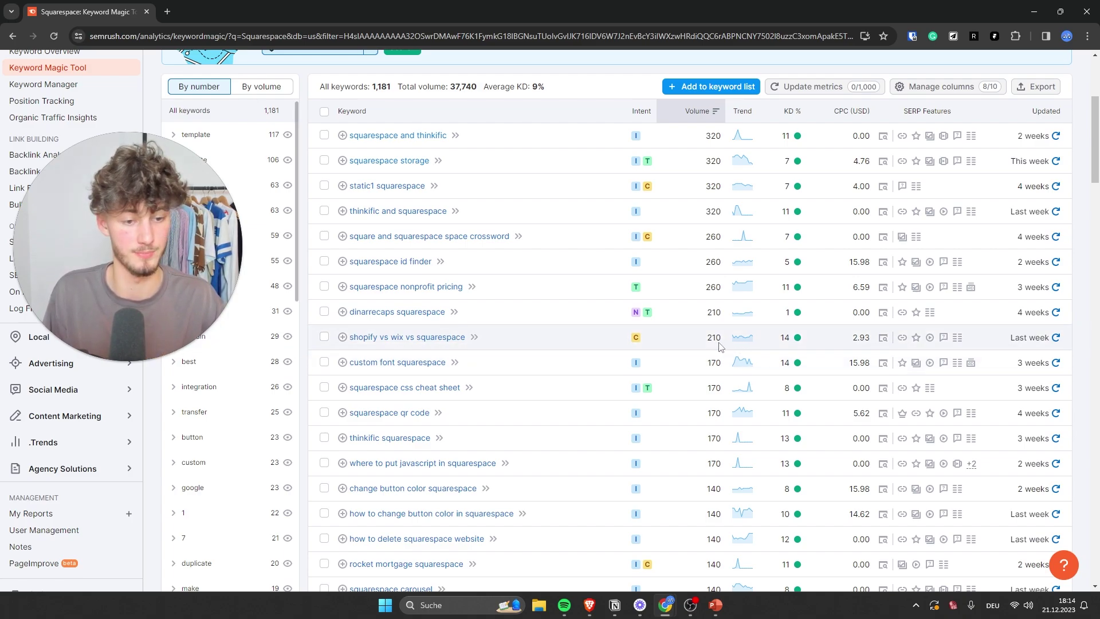
Step: Save the keyword "shopify vs wix vs squarespace" to a new keyword list named "tutorial list youtube"
click(343, 337)
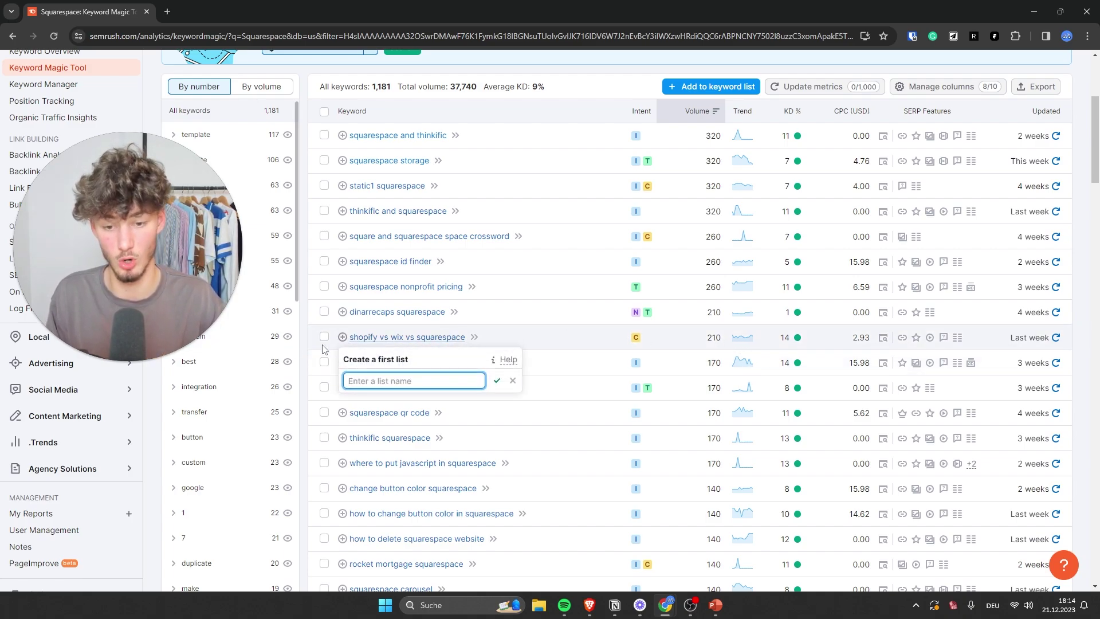
click(522, 337)
click(343, 337)
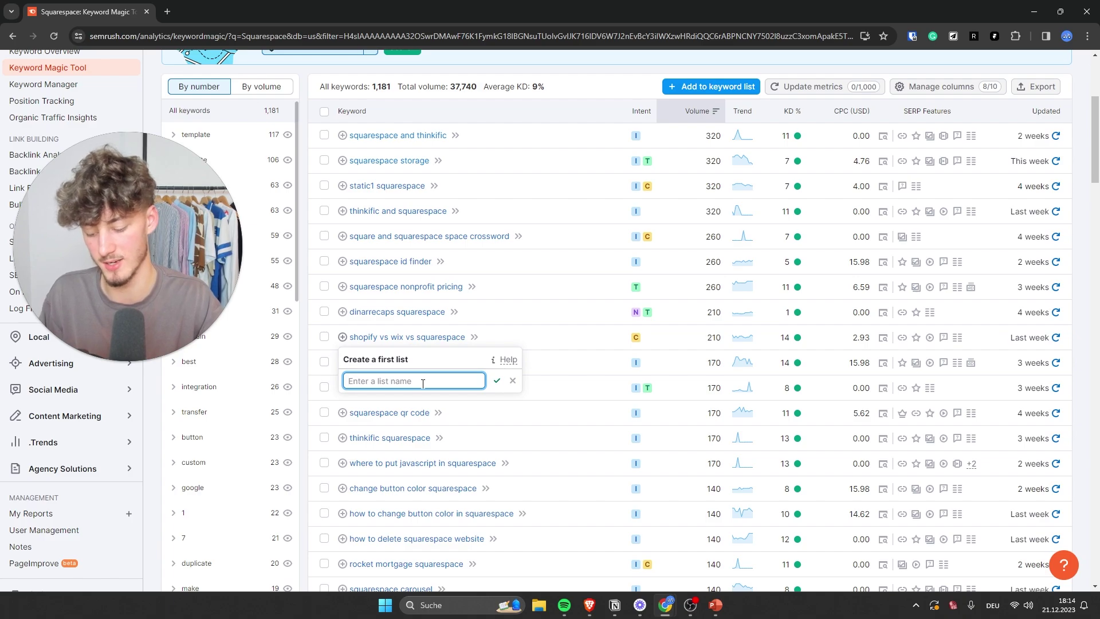
text(tutor)
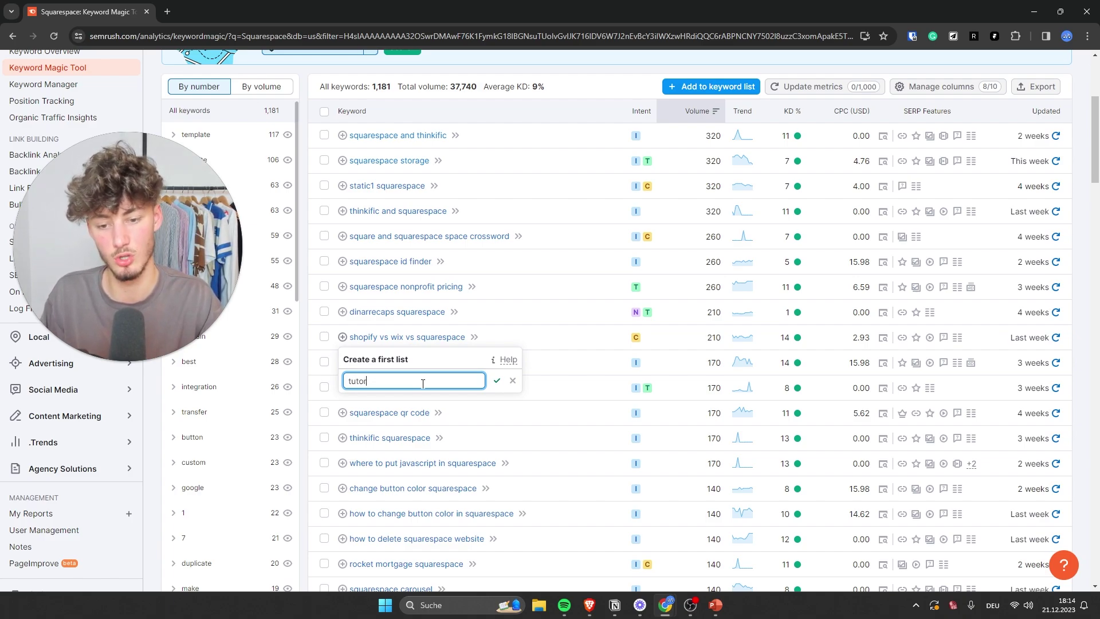
text(ial list youtube)
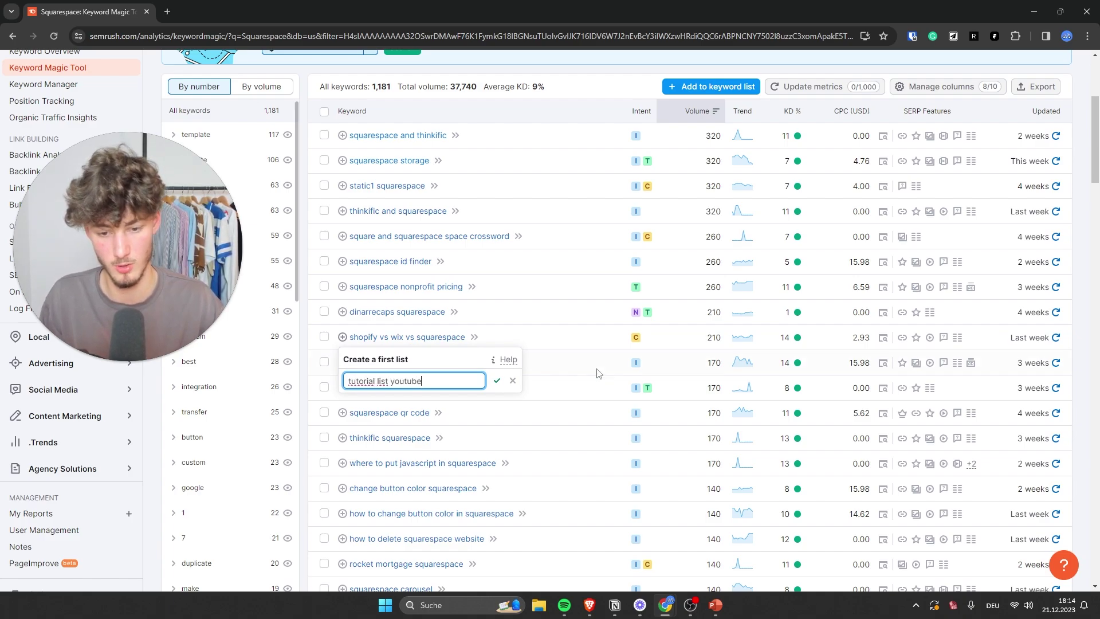
click(497, 381)
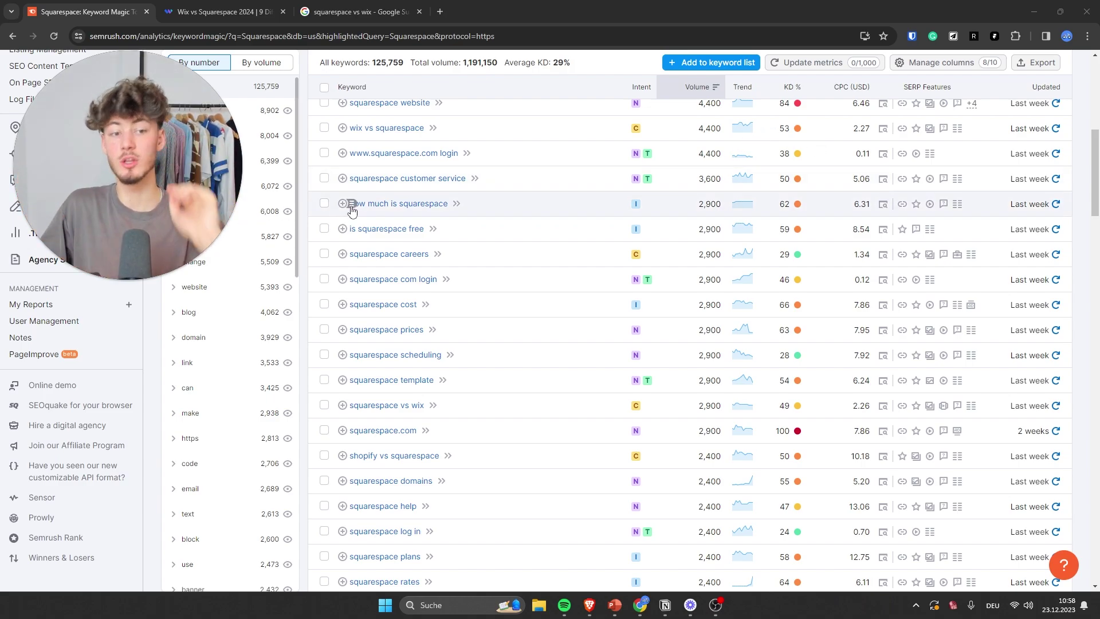
key(ctrl+super+Right)
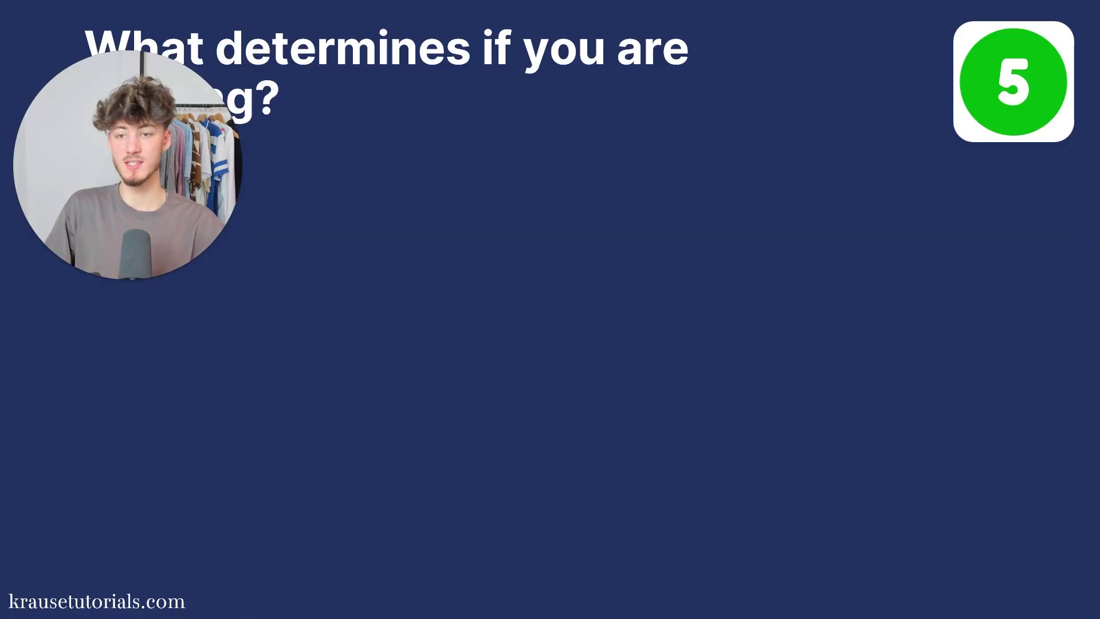
drag(71, 95, 720, 73)
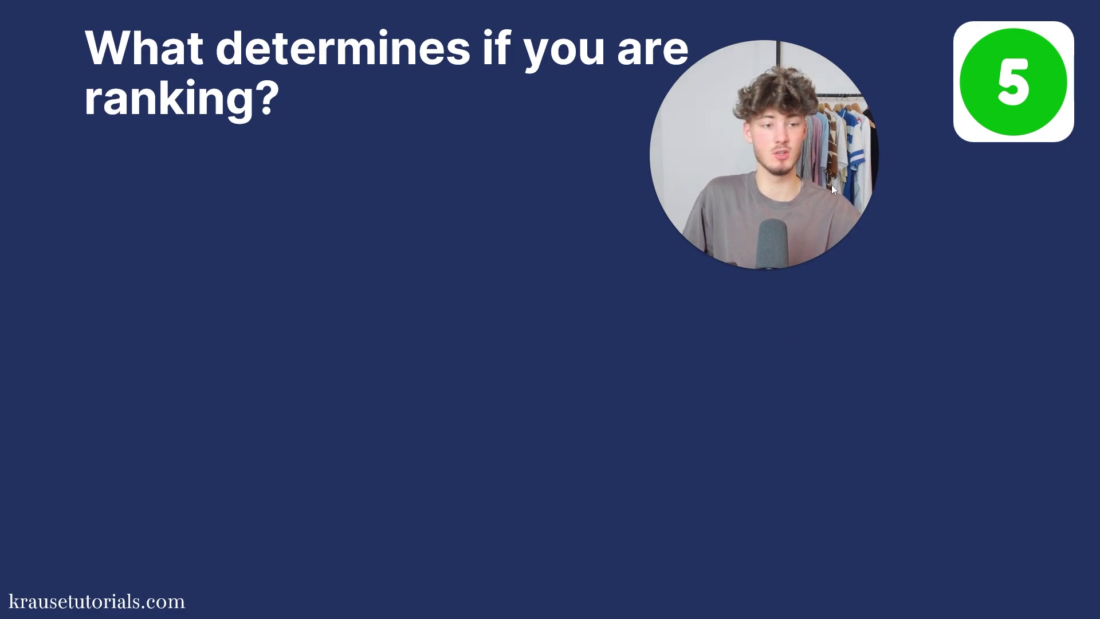
drag(778, 162, 826, 132)
click(443, 280)
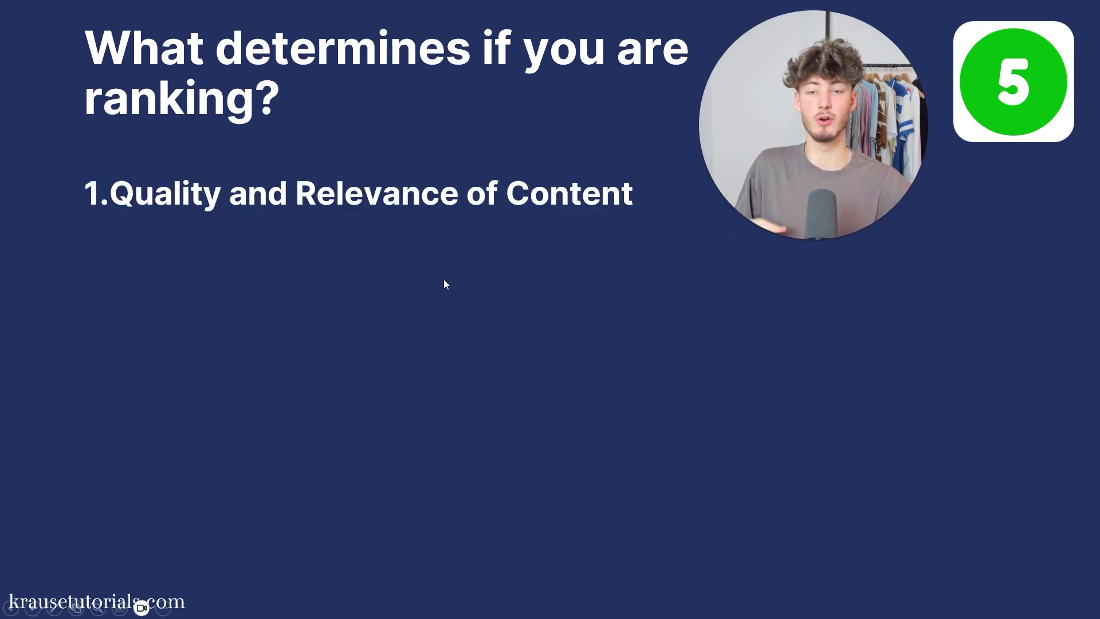
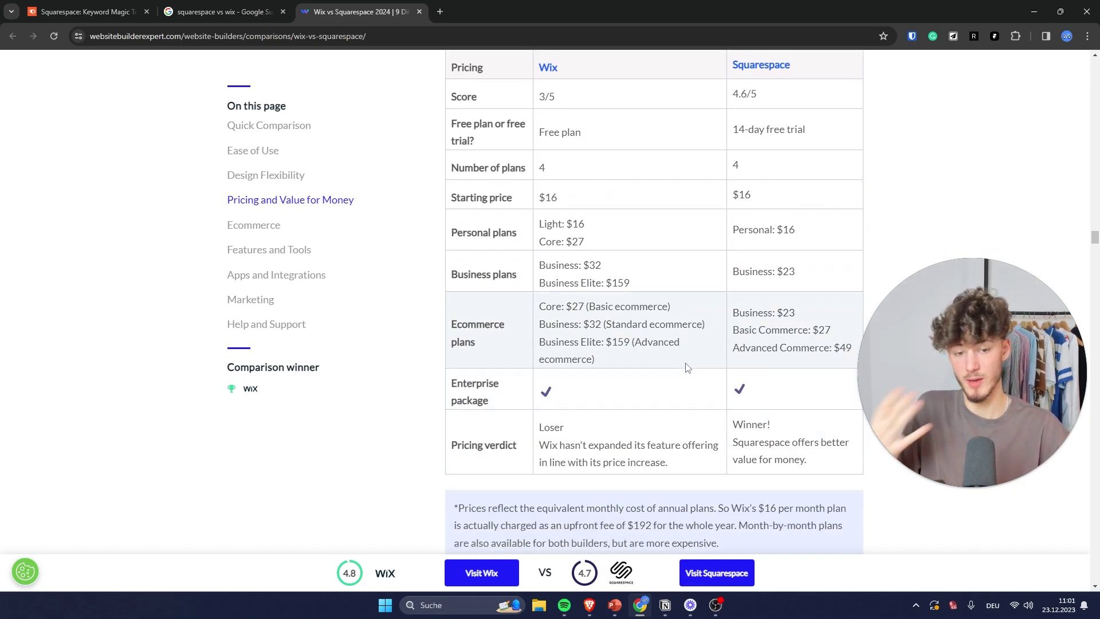
scroll(702, 295, down, 6)
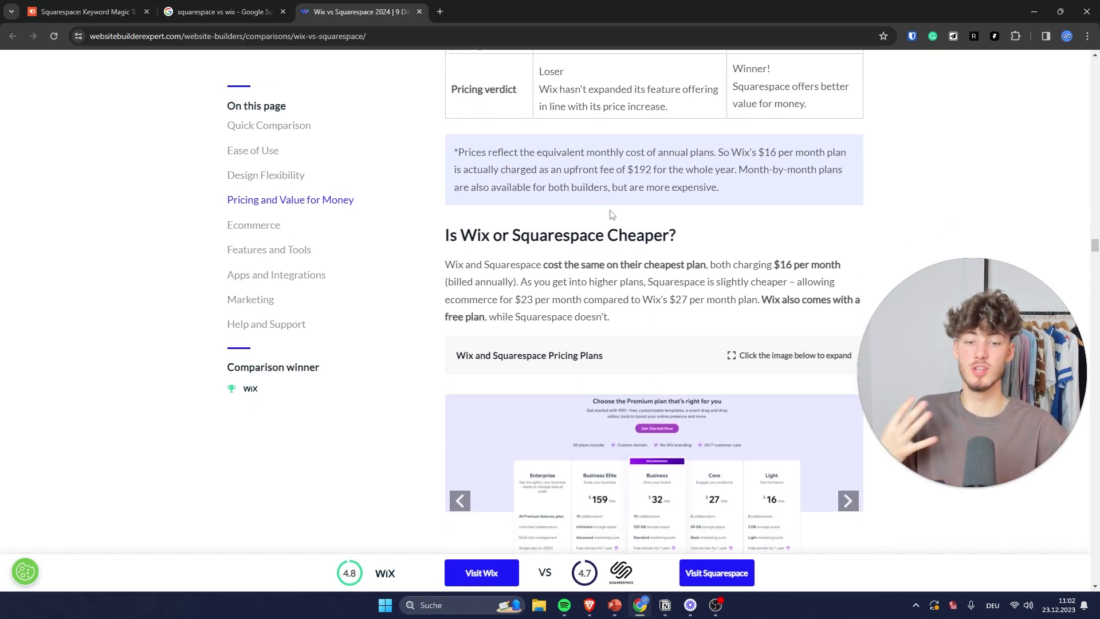
scroll(612, 214, down, 15)
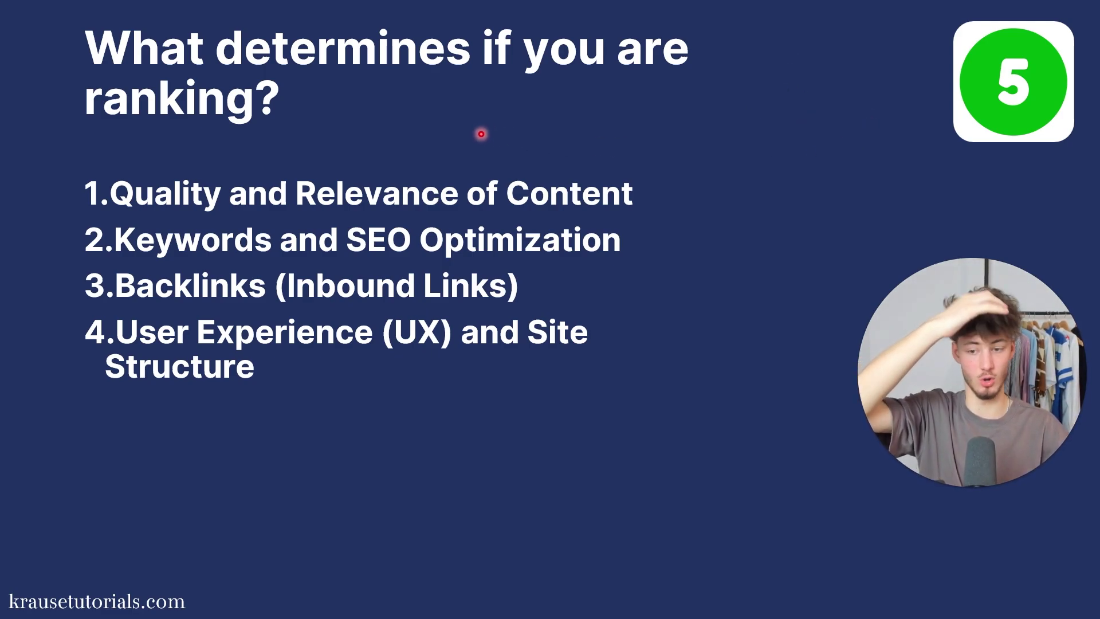
key(Right)
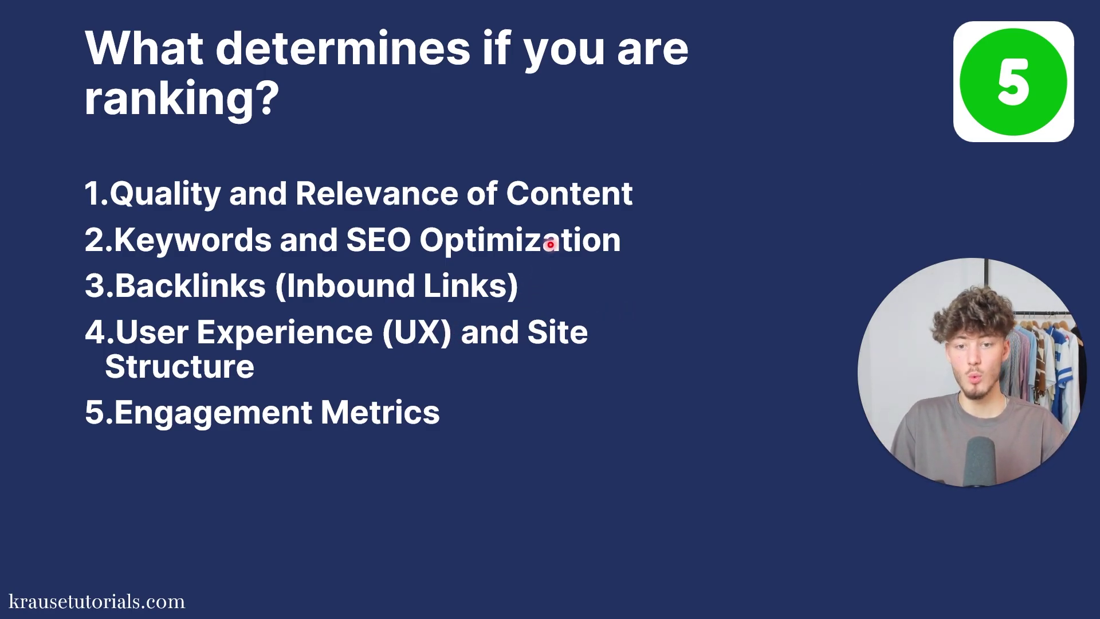
Step: Switch from the slideshow to Semrush in the browser and open the Backlink Analytics tool
key(super+Tab)
click(706, 252)
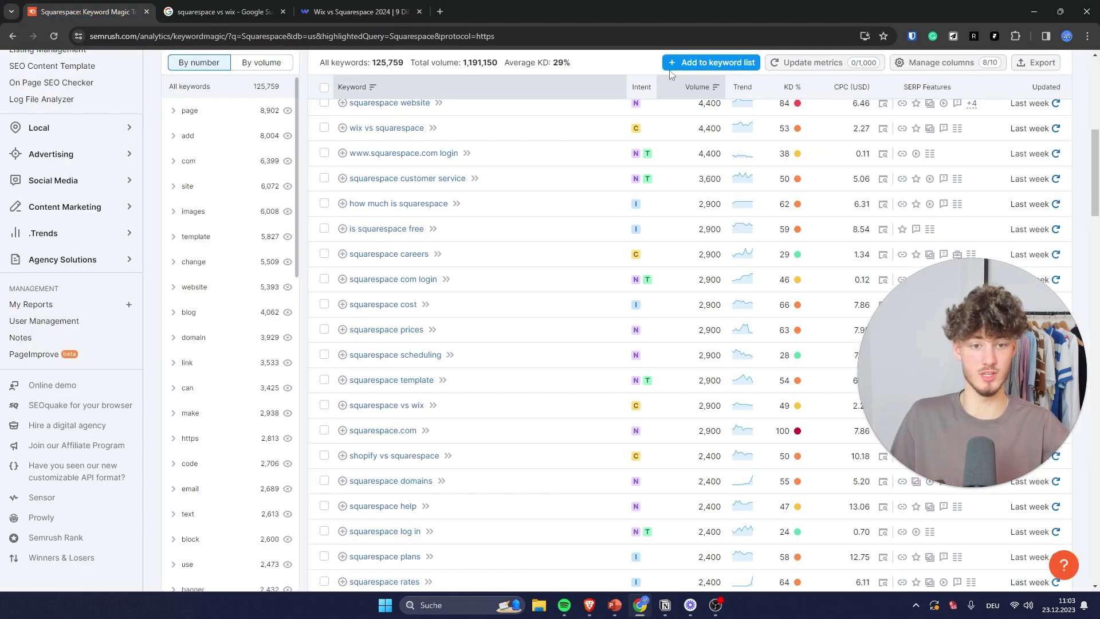
scroll(160, 175, up, 8)
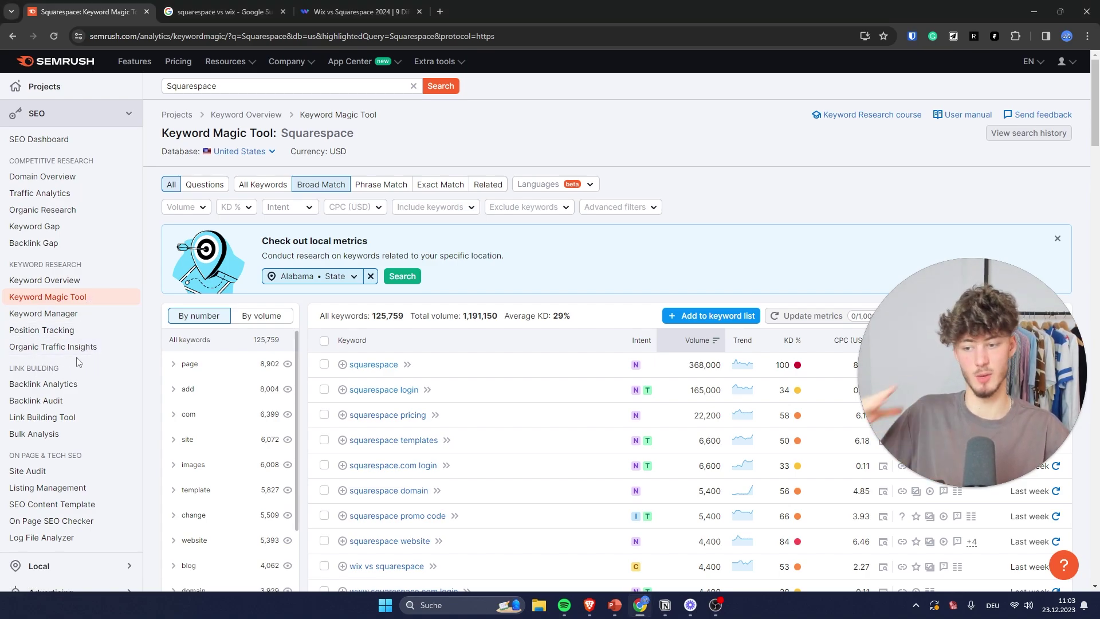
click(69, 387)
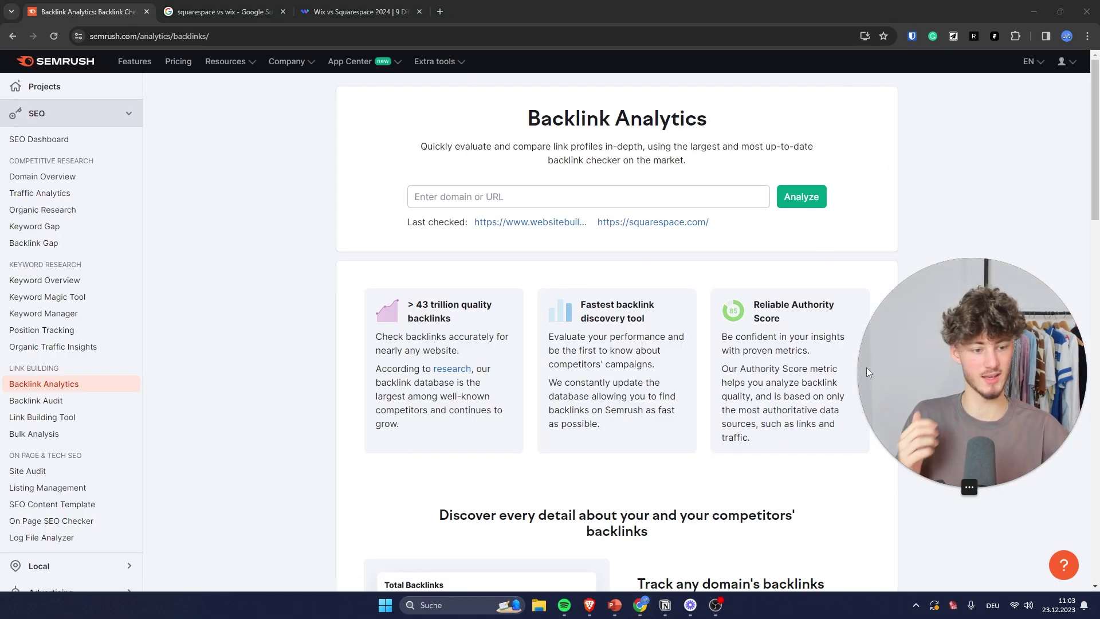
drag(637, 123, 523, 123)
click(513, 85)
click(361, 11)
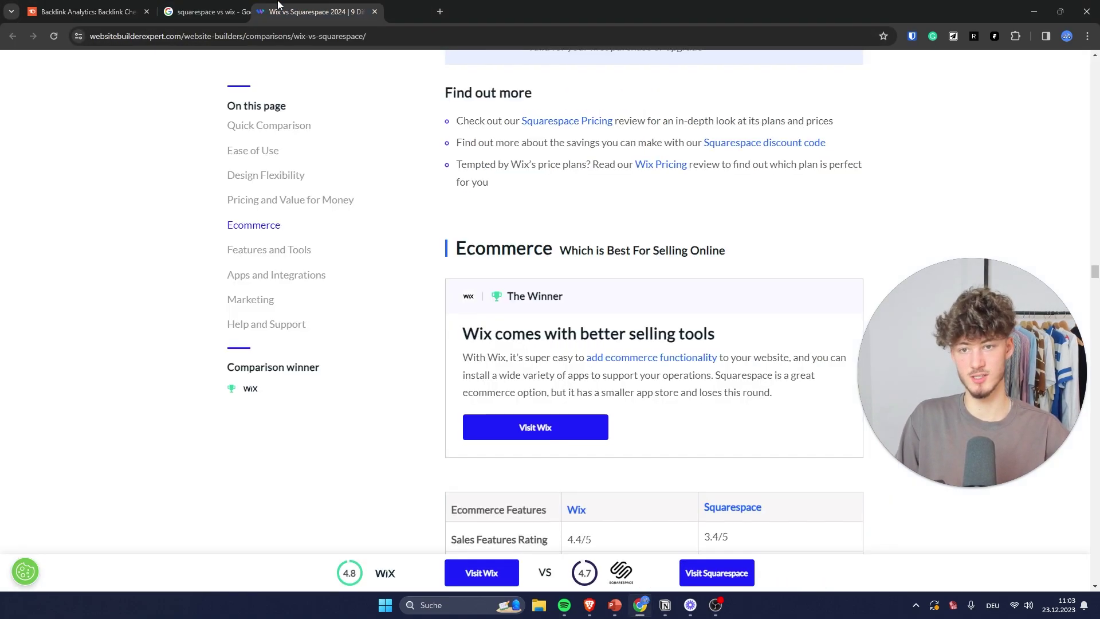
drag(361, 11, 115, 36)
key(ctrl+c)
click(156, 35)
click(86, 11)
click(481, 196)
key(ctrl+v)
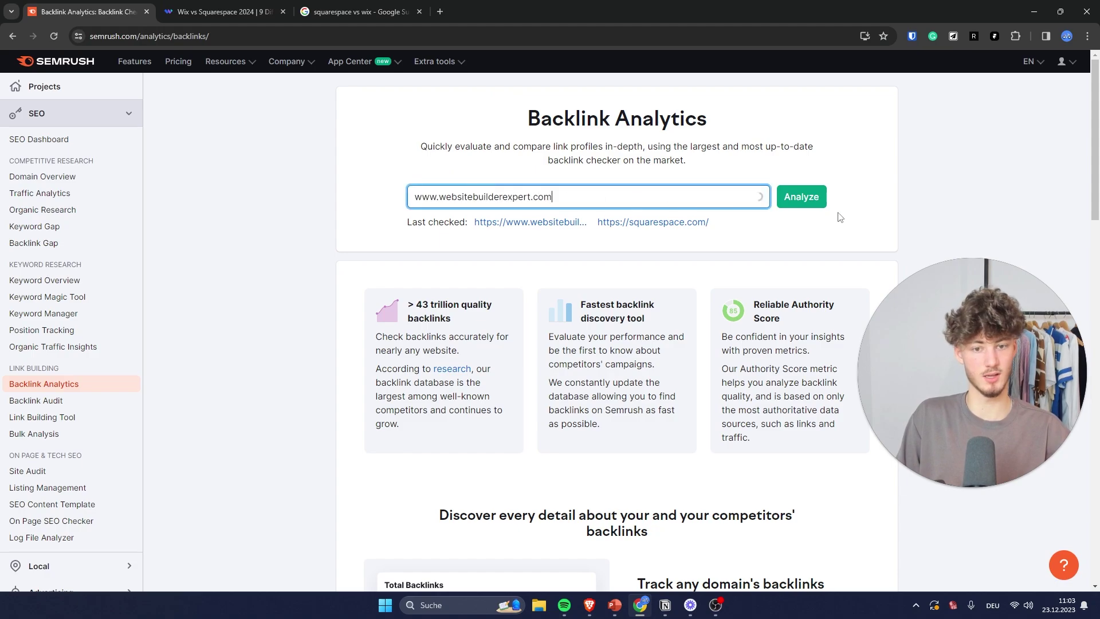
click(802, 197)
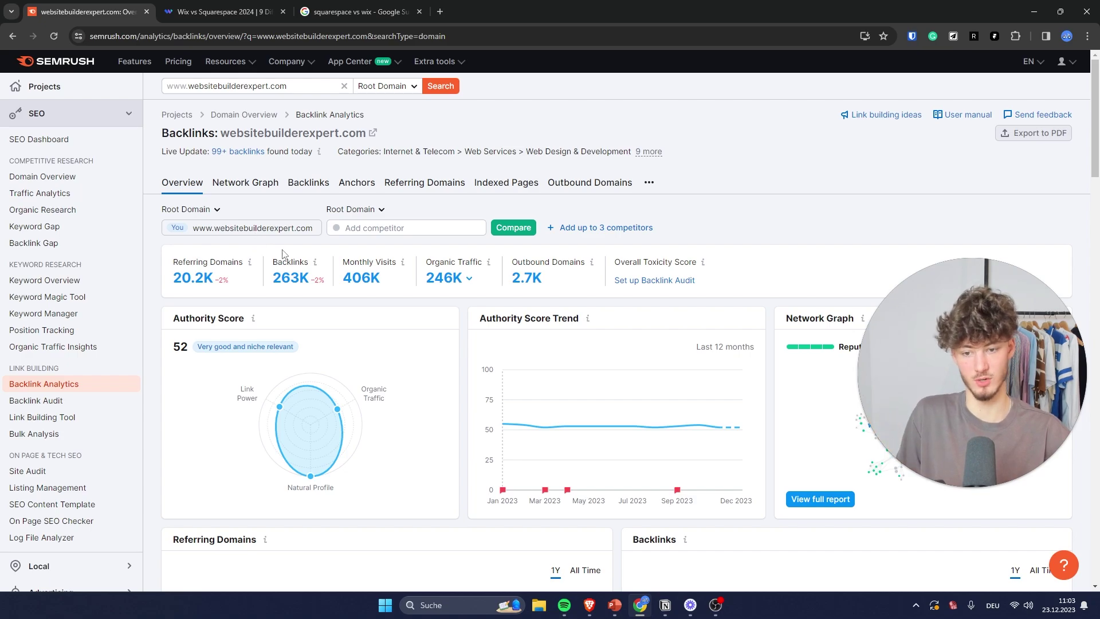
Step: Examine the domain's referring domains, backlinks and authority score, along with the trend charts for new and lost links
scroll(301, 253, down, 1)
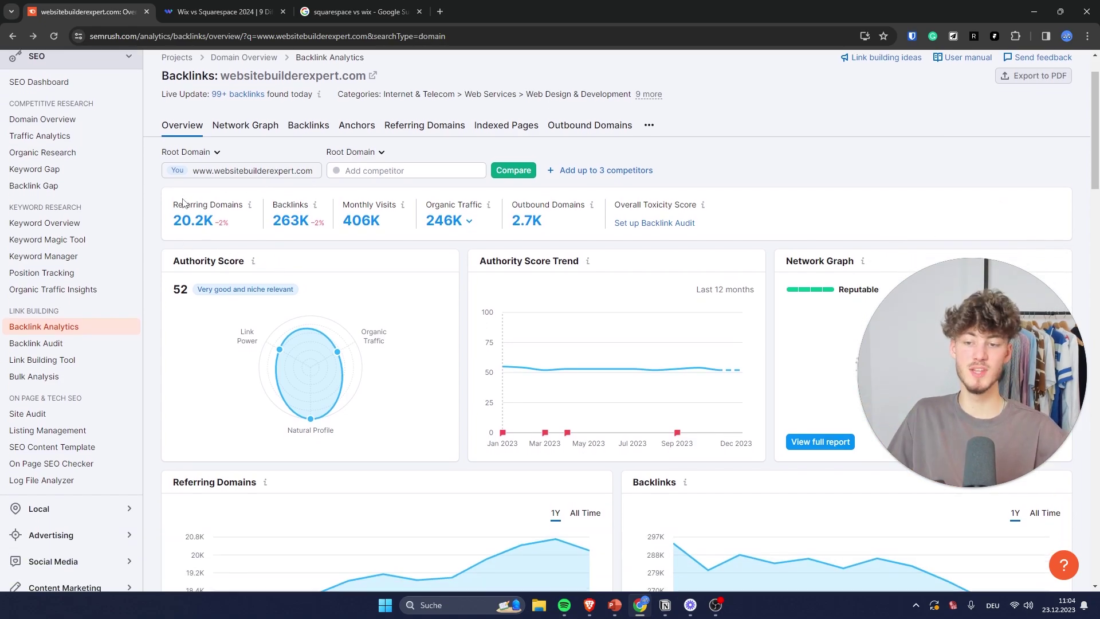
drag(162, 212, 232, 221)
click(250, 229)
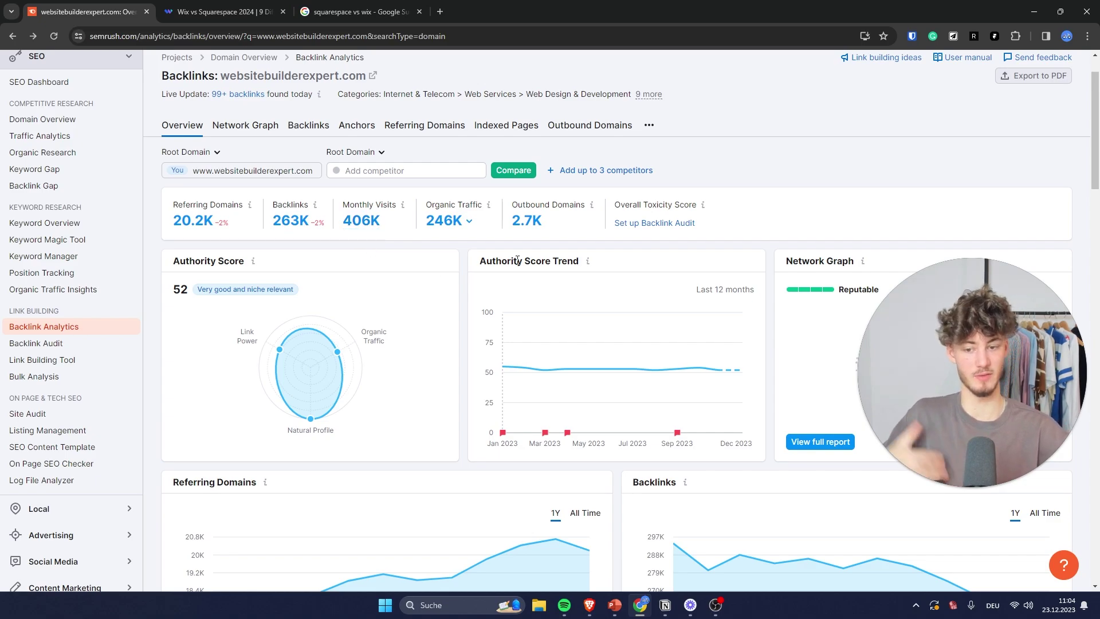
scroll(454, 291, down, 3)
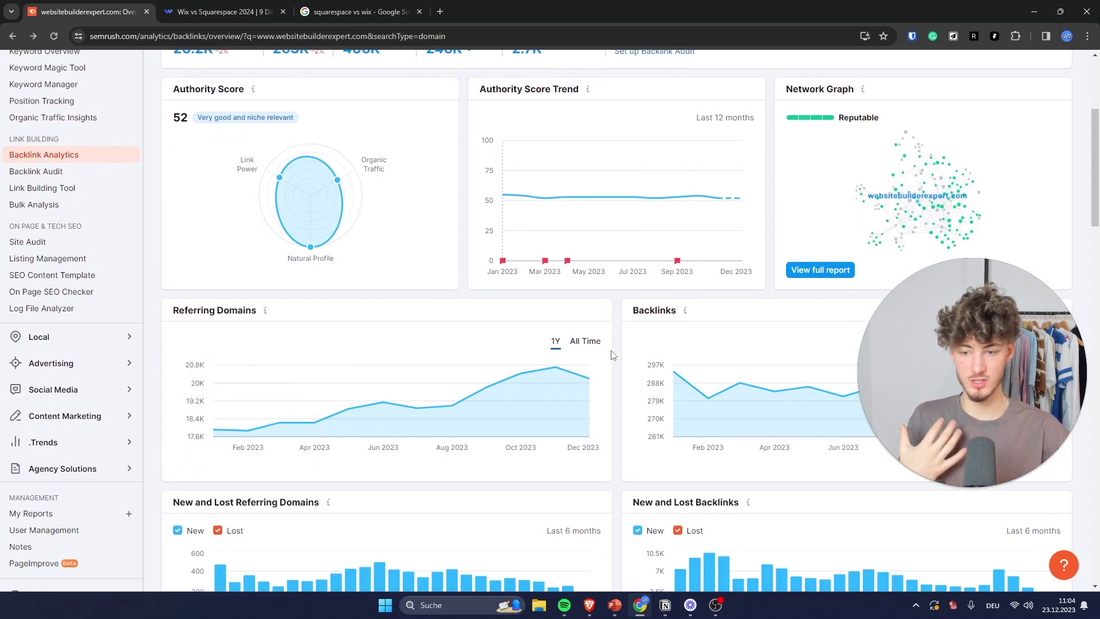
scroll(528, 281, down, 1)
scroll(528, 281, down, 2)
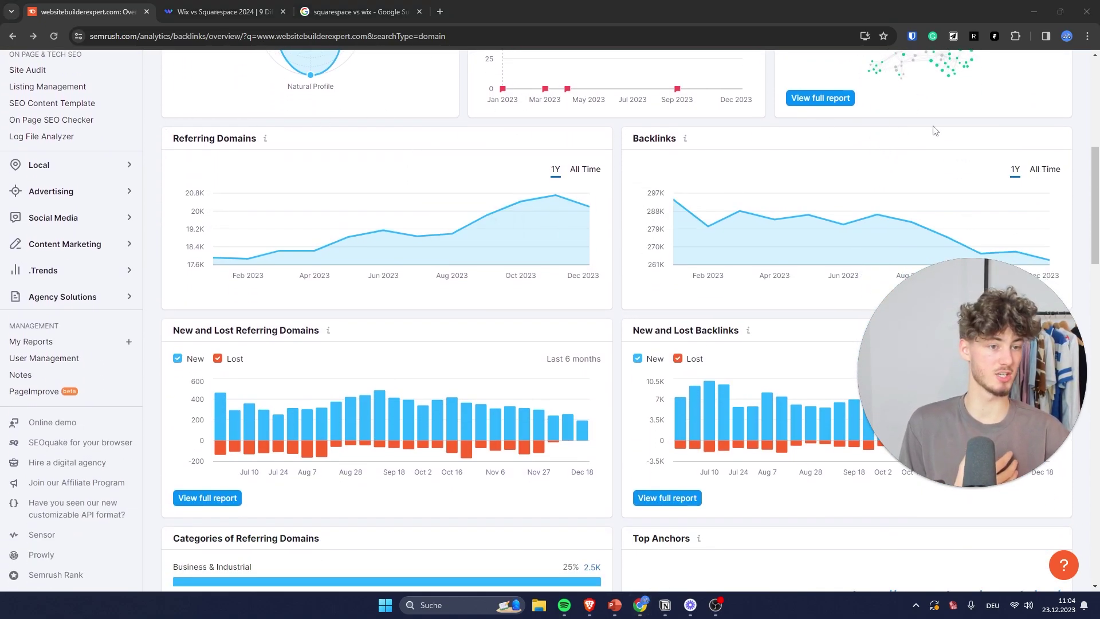
scroll(935, 130, up, 2)
scroll(802, 172, down, 5)
scroll(699, 211, up, 2)
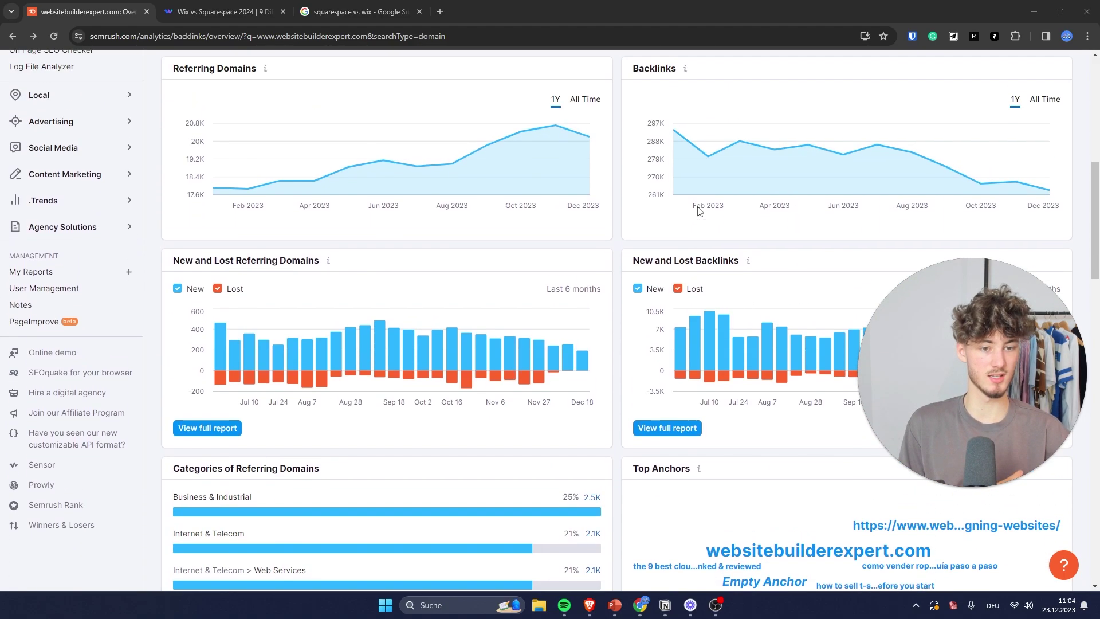
Step: Examine the overview's referring domain categories, top anchors, backlink types, TLD distribution, link profile and top pages
scroll(713, 258, down, 8)
scroll(869, 189, up, 2)
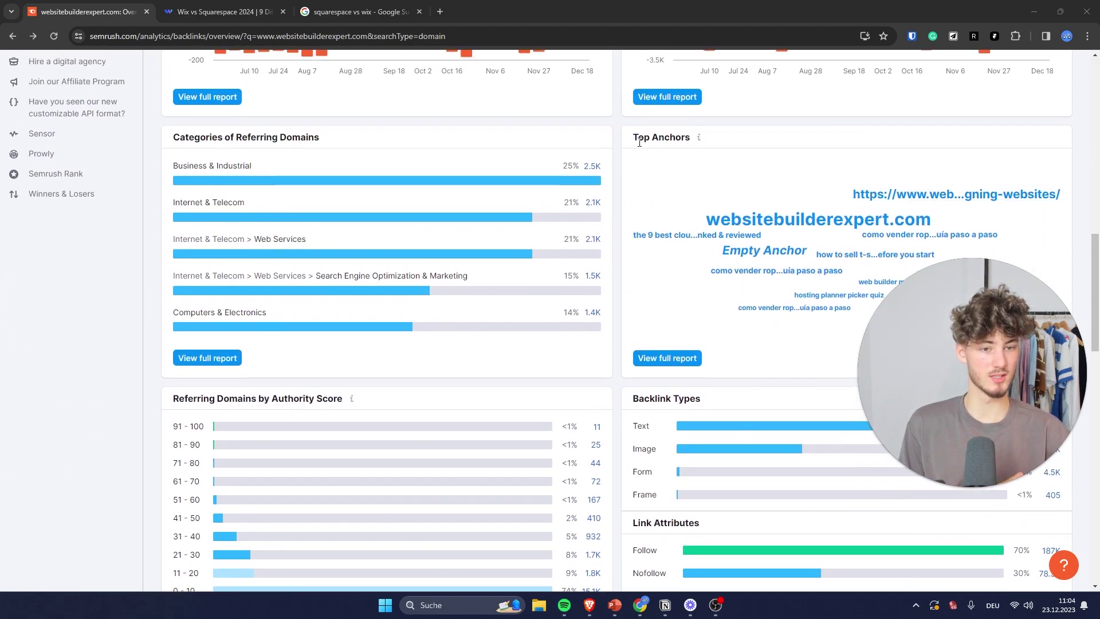
scroll(744, 252, down, 4)
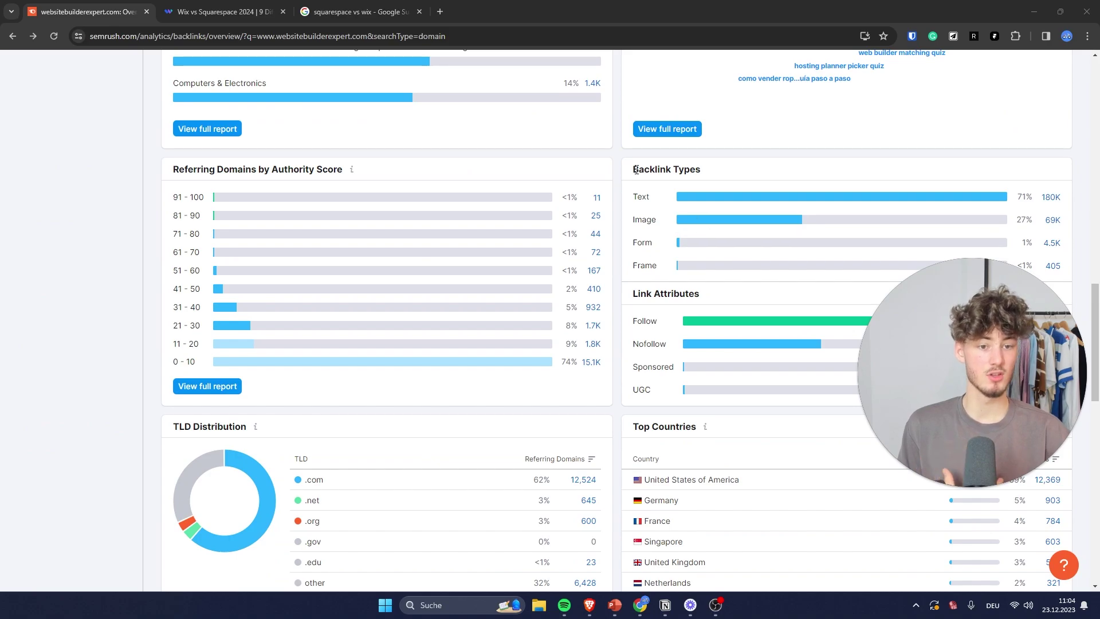
scroll(140, 114, down, 8)
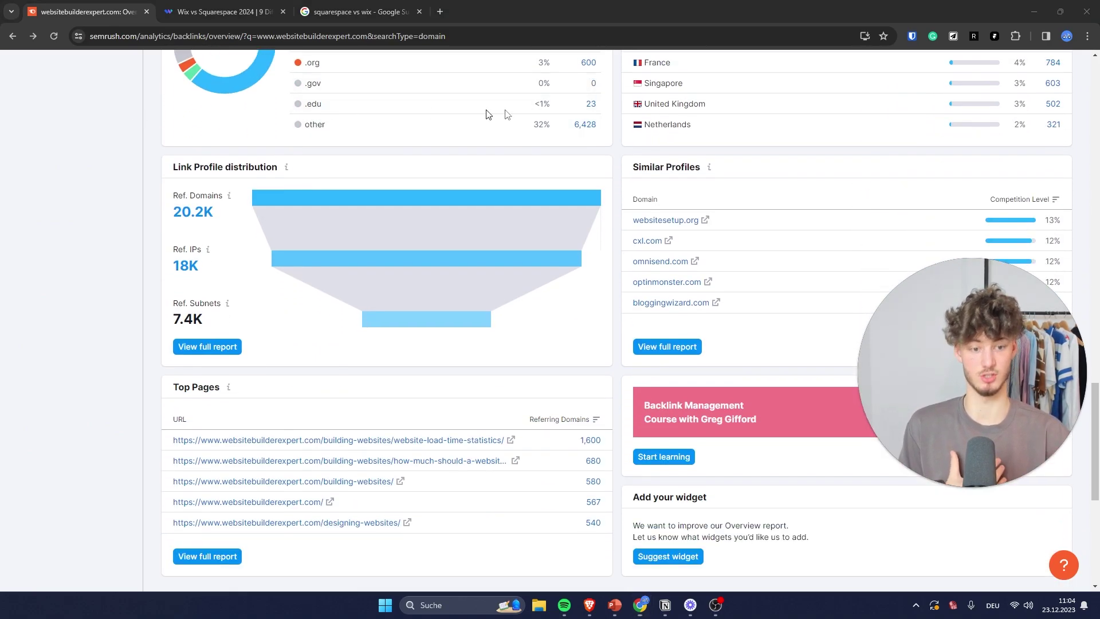
scroll(157, 328, down, 7)
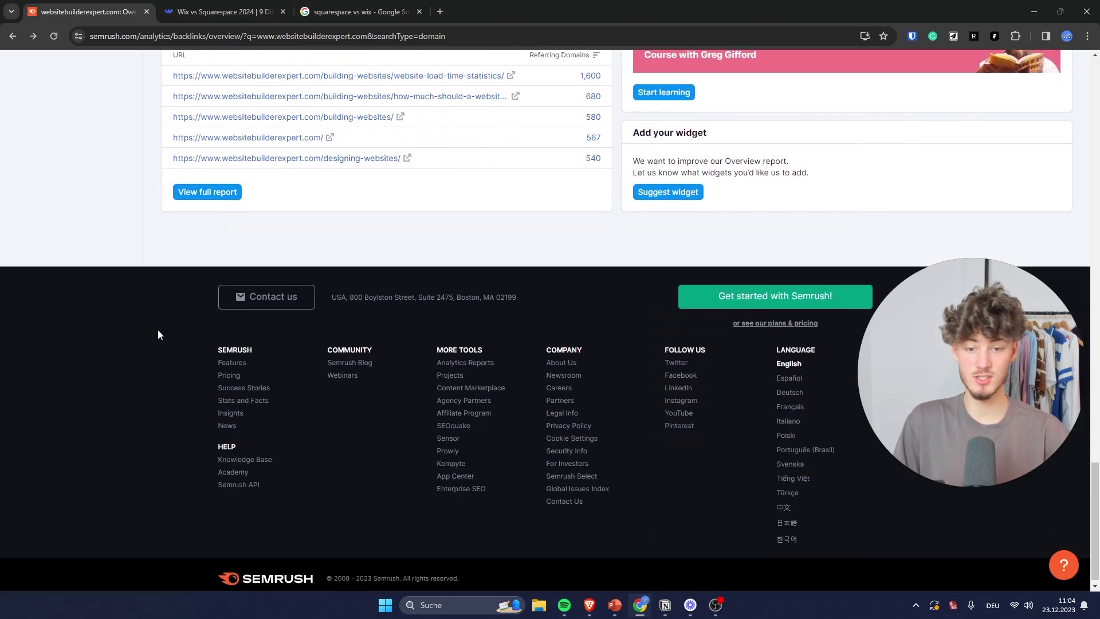
scroll(157, 329, up, 7)
scroll(150, 242, up, 20)
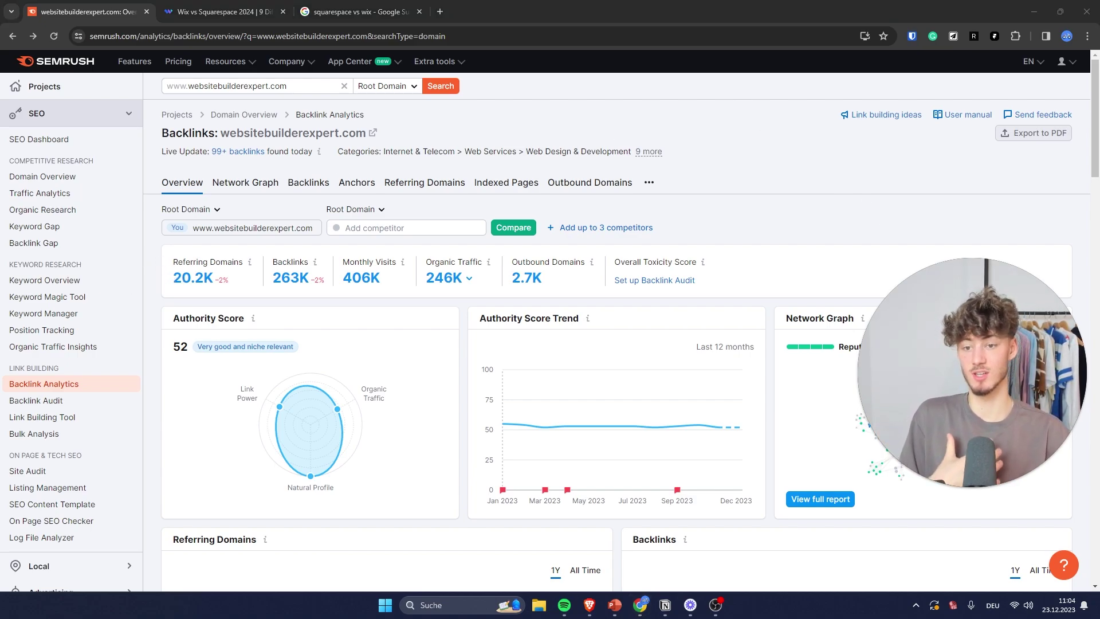
click(802, 207)
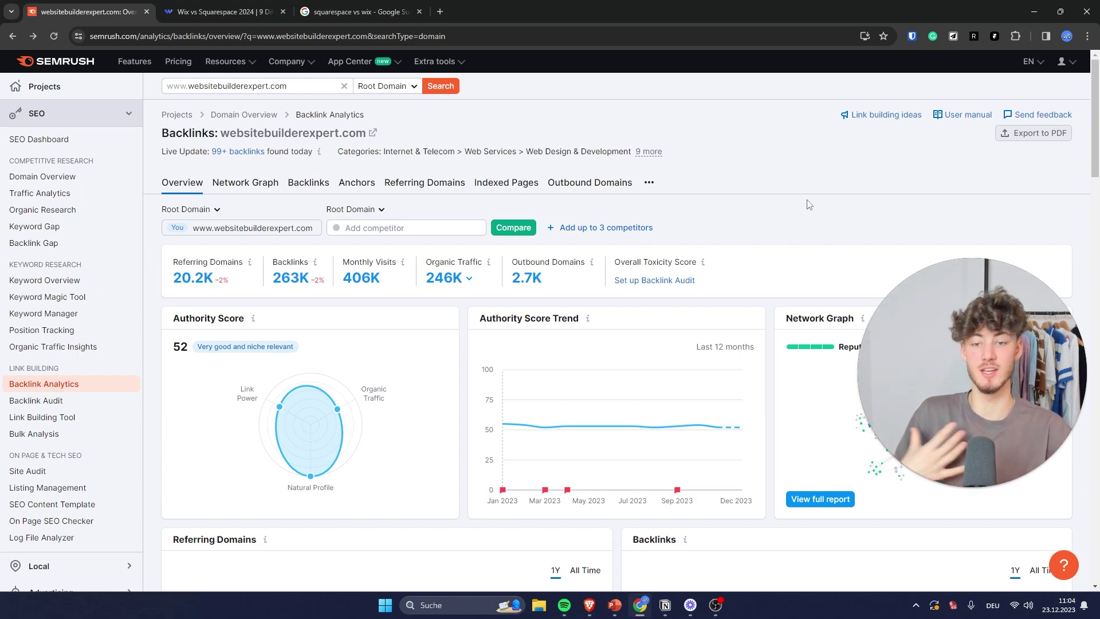
Step: Open the domain's Network Graph and review the most relevant linking domains with their authority scores
click(239, 183)
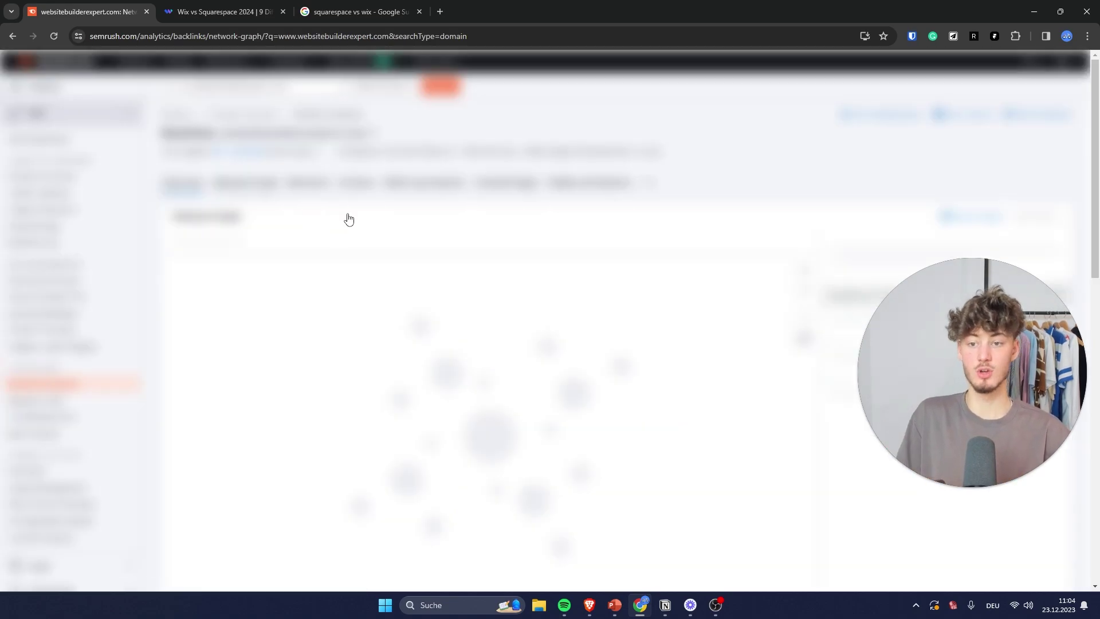
scroll(352, 221, down, 2)
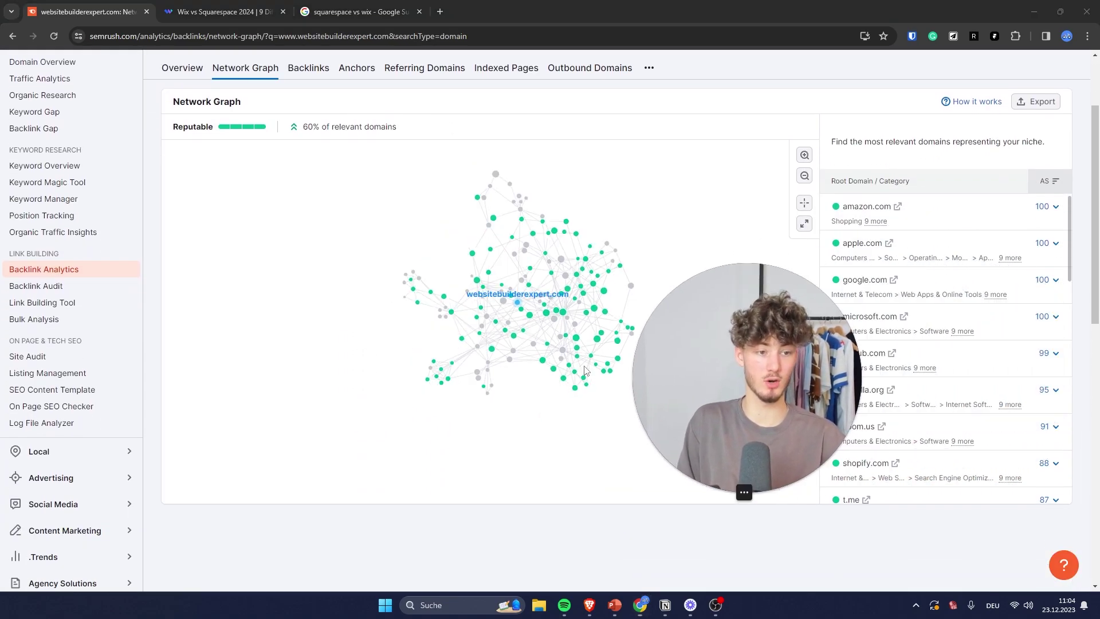
drag(889, 142, 961, 157)
click(961, 158)
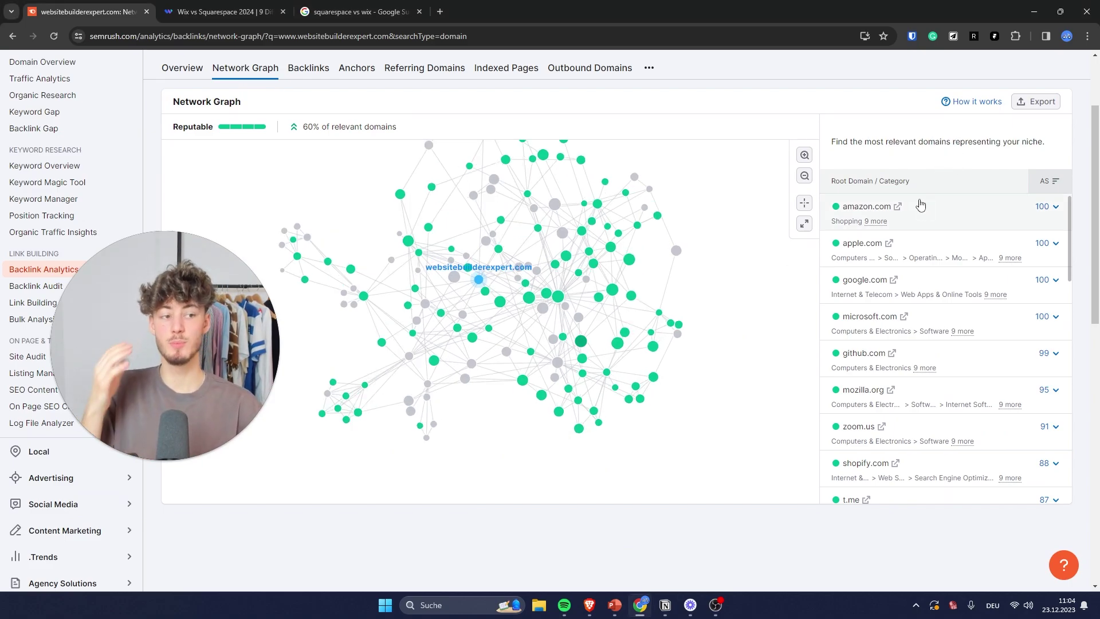
scroll(883, 223, down, 2)
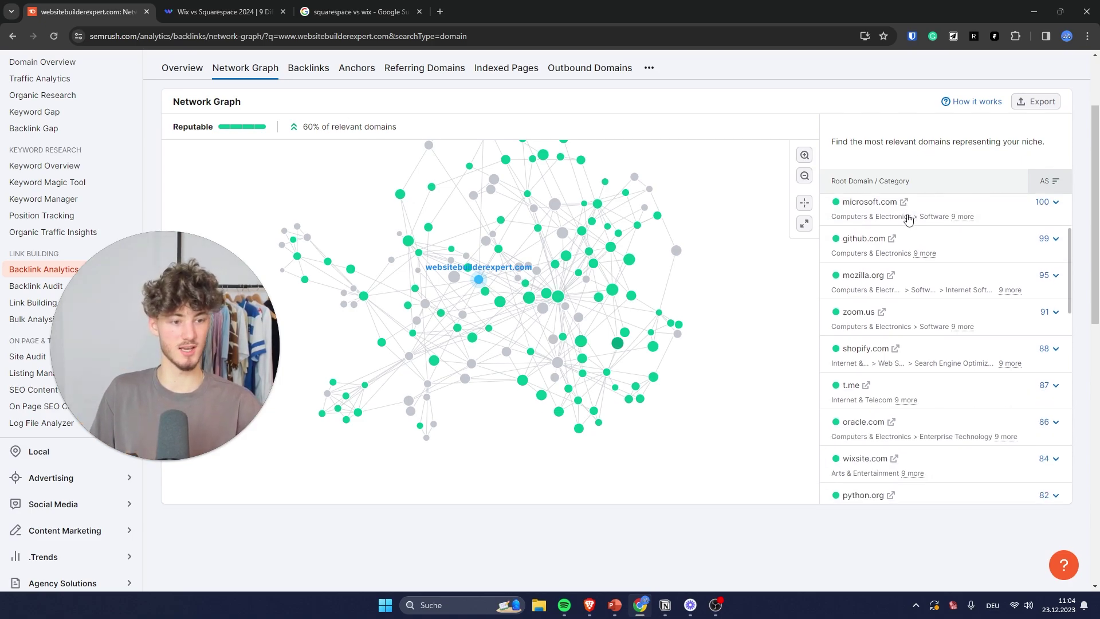
scroll(884, 229, up, 2)
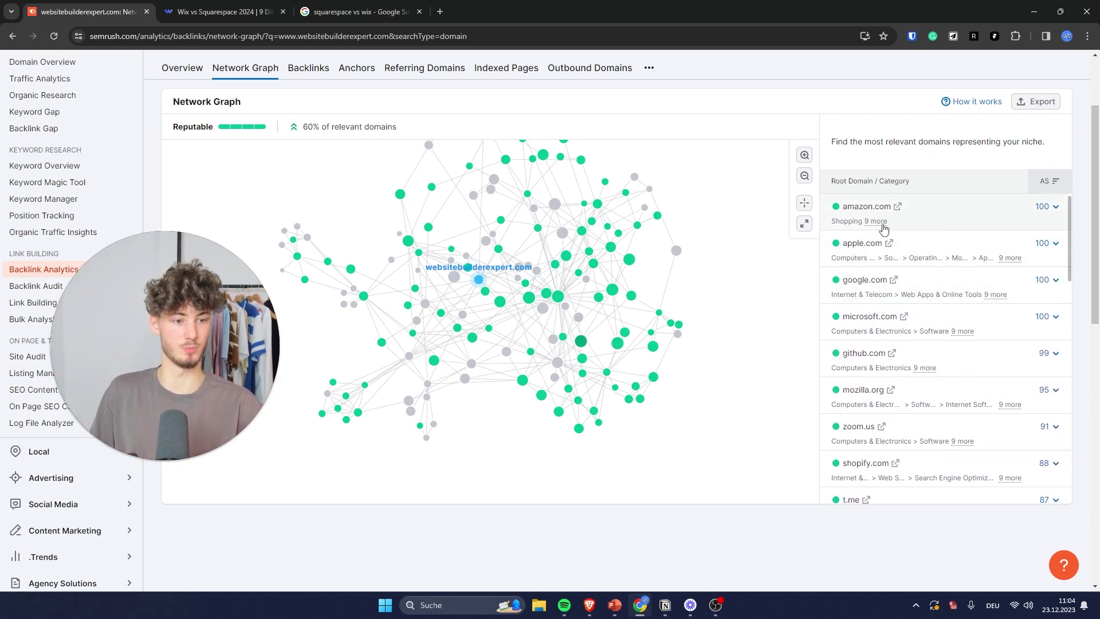
Step: Open the domain's Backlinks report and review its backlink types, link attributes, source pages and anchors
click(308, 68)
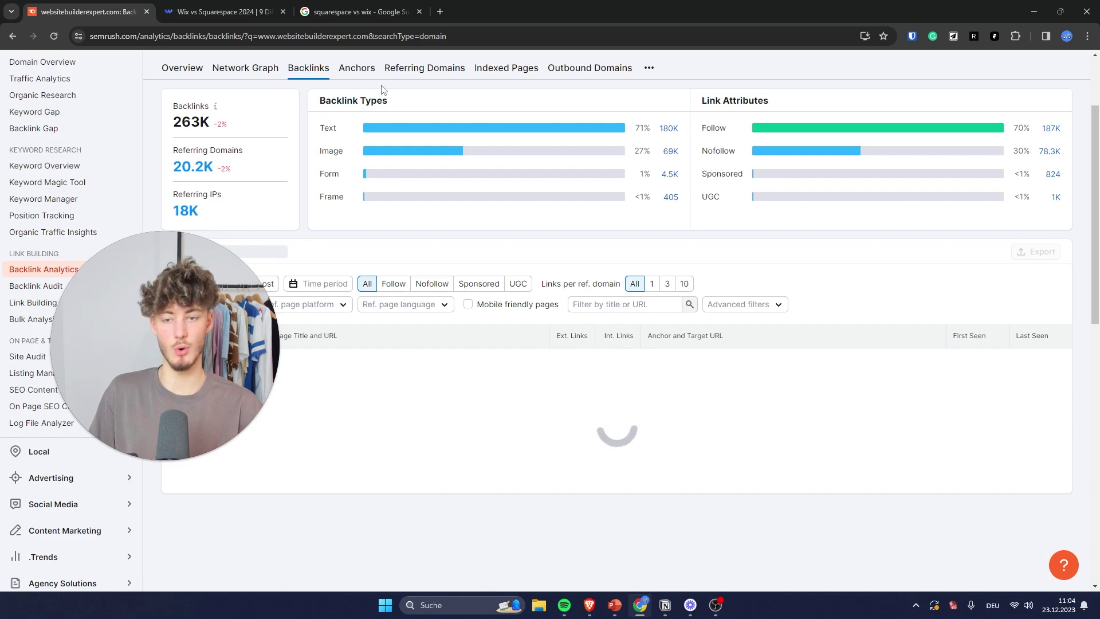
scroll(550, 117, up, 2)
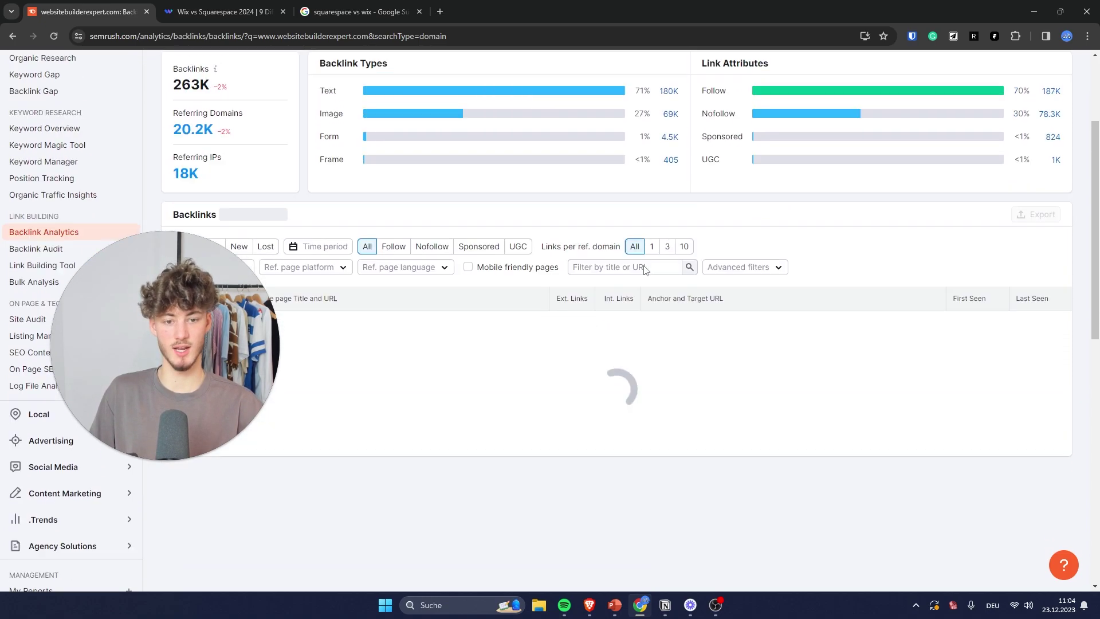
scroll(568, 207, down, 4)
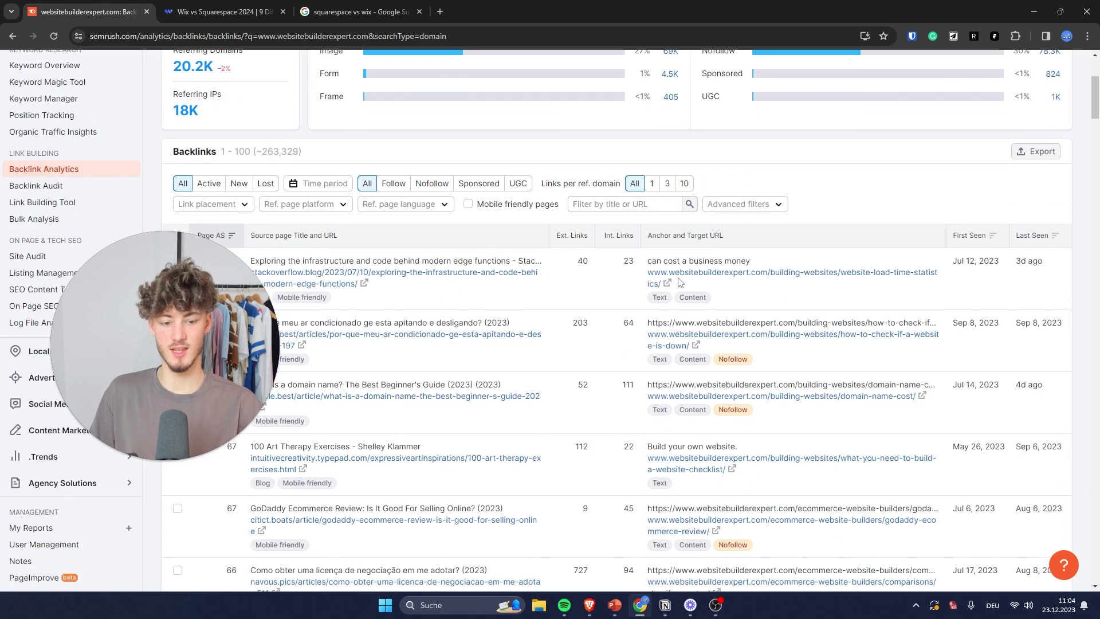
scroll(569, 209, up, 4)
Step: Look at the domain's Outbound Domains report and return to the Backlink Analytics overview
click(590, 183)
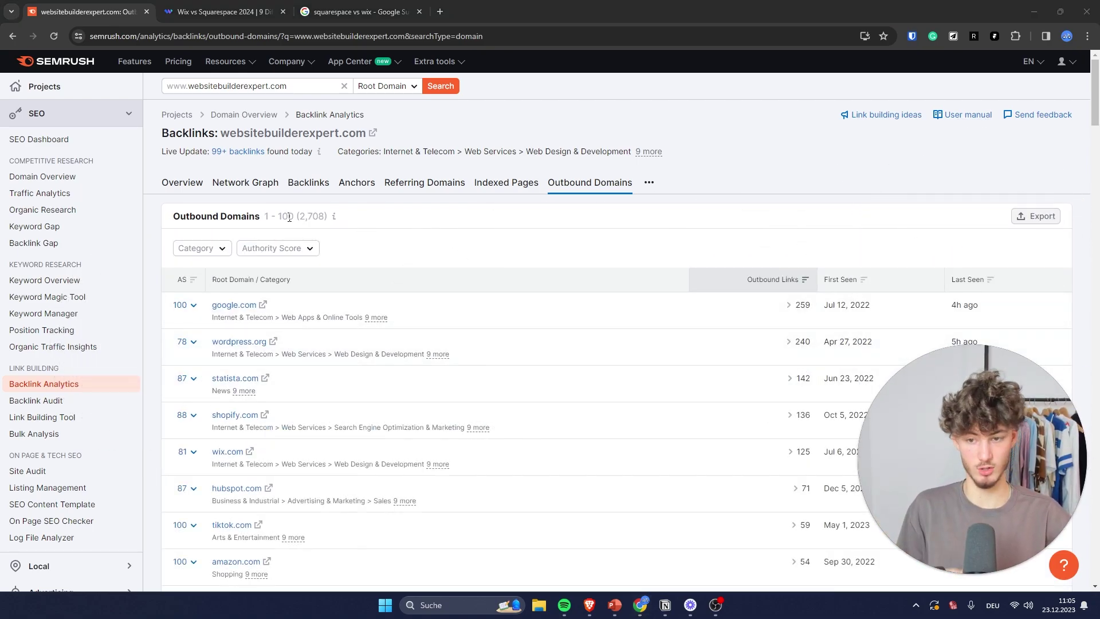
click(116, 391)
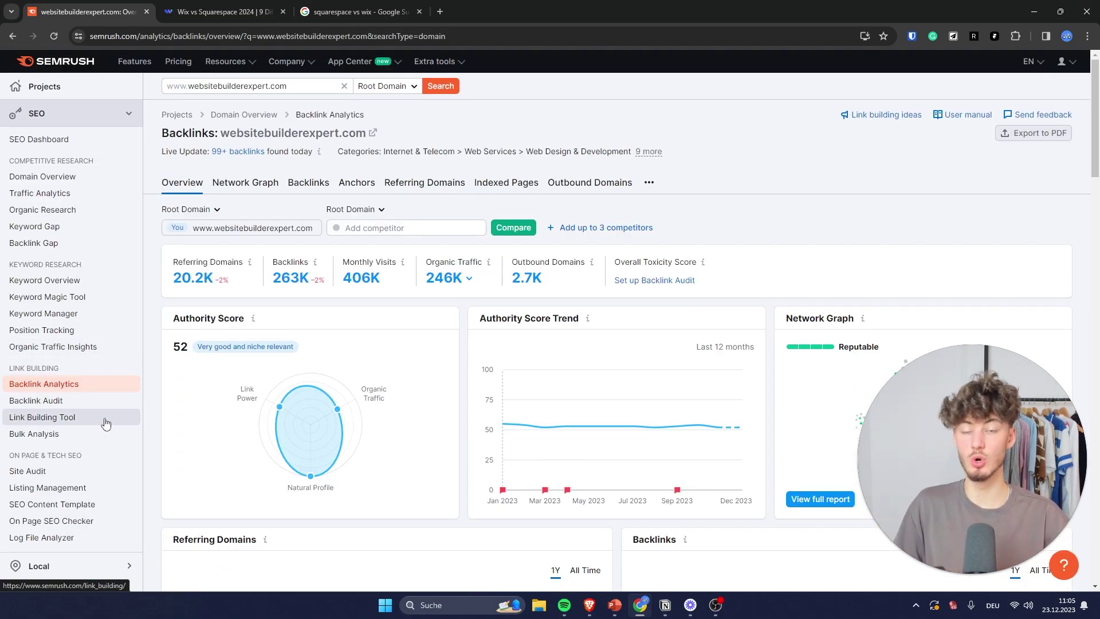
scroll(98, 423, down, 1)
scroll(86, 435, up, 1)
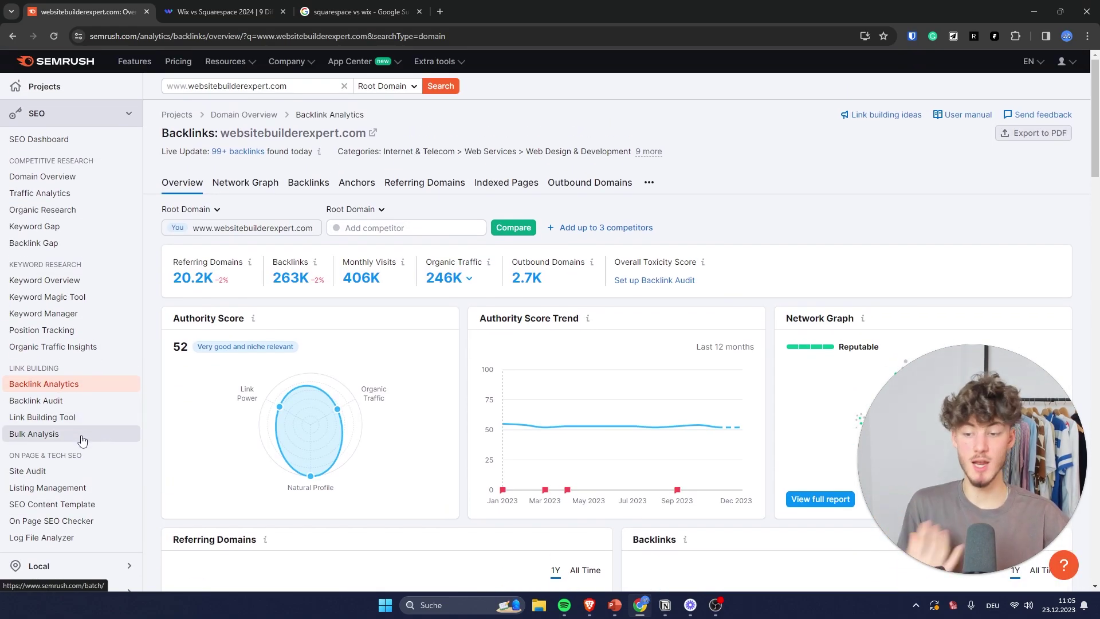
Step: Open the Link Building Tool in a new tab and review its introduction and three-step backlink process
ctrl+click(42, 422)
click(269, 10)
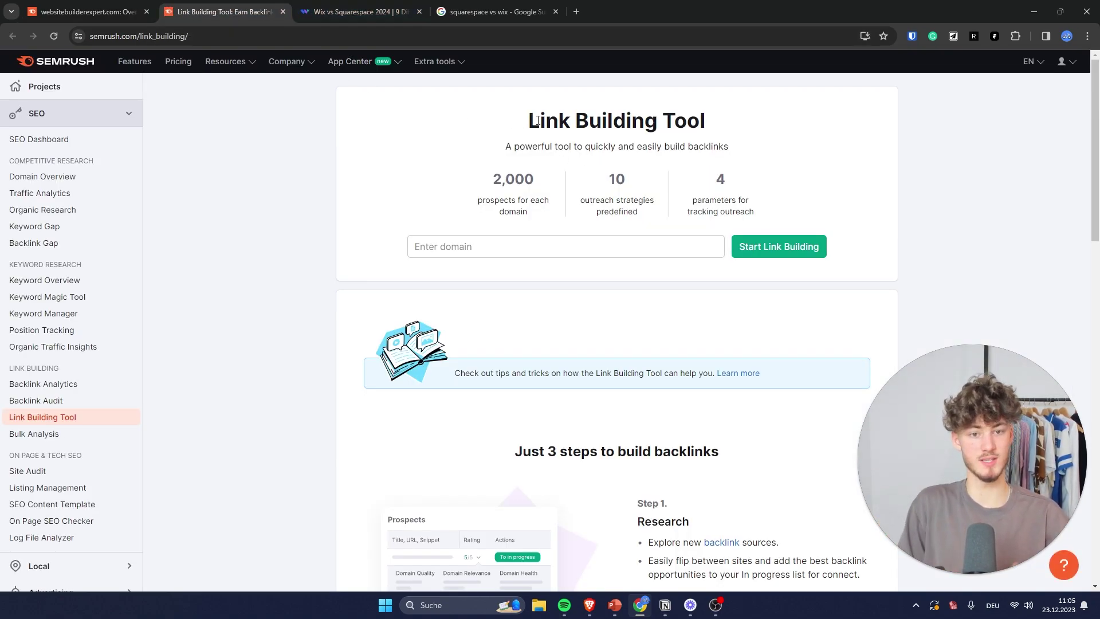
drag(538, 121, 806, 128)
click(807, 136)
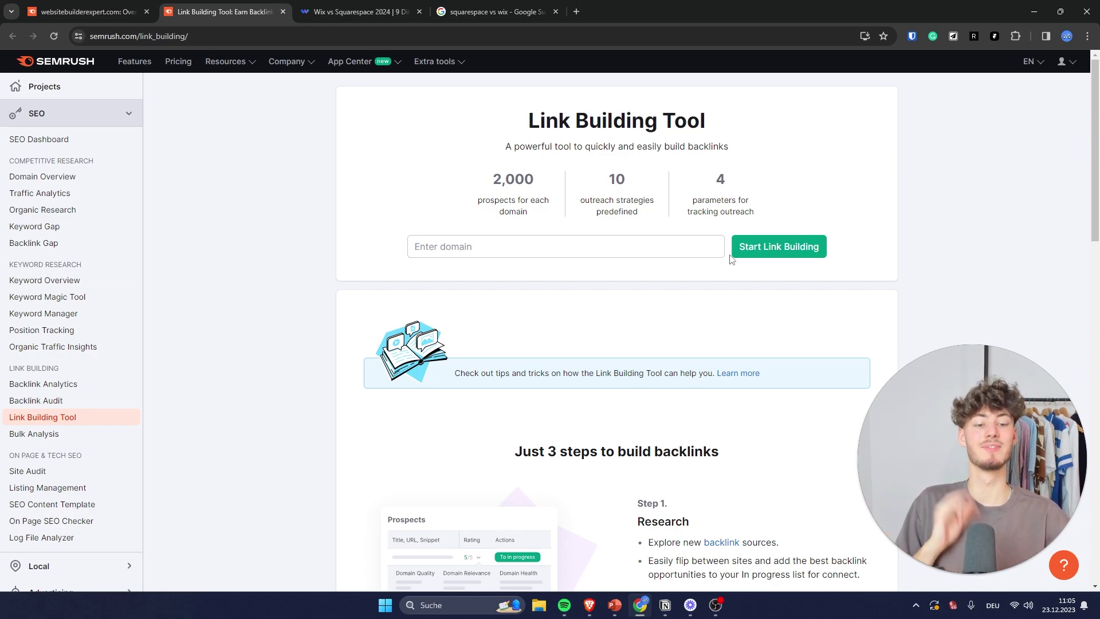
scroll(706, 312, down, 2)
drag(614, 337, 769, 326)
click(769, 326)
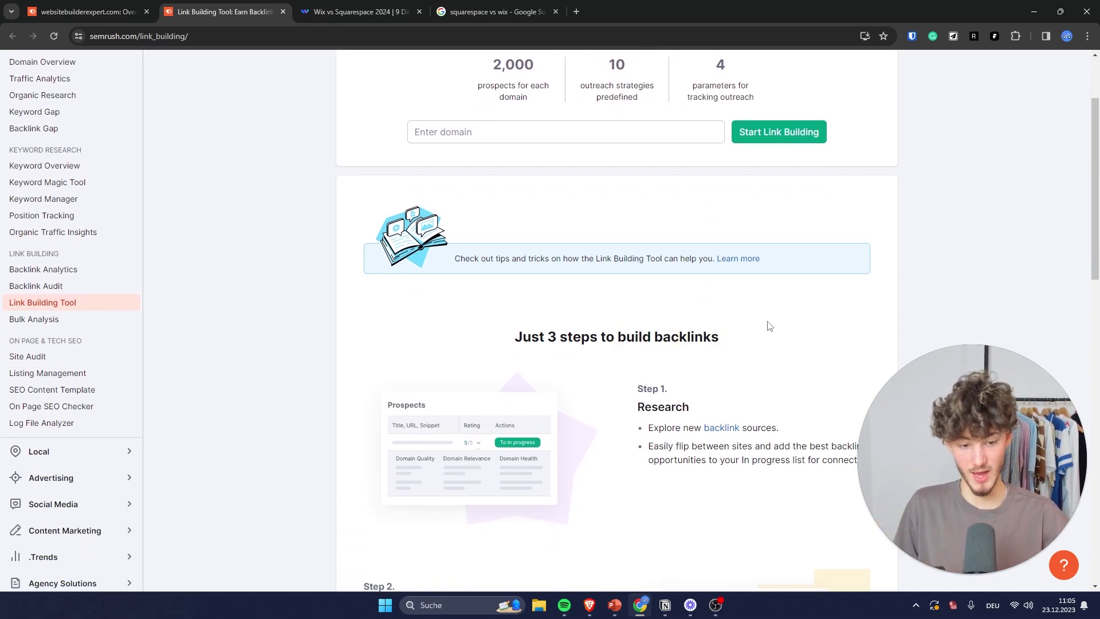
Step: Close the Link Building Tool tab and open the Domain Overview for websitebuilderexpert.com
click(86, 11)
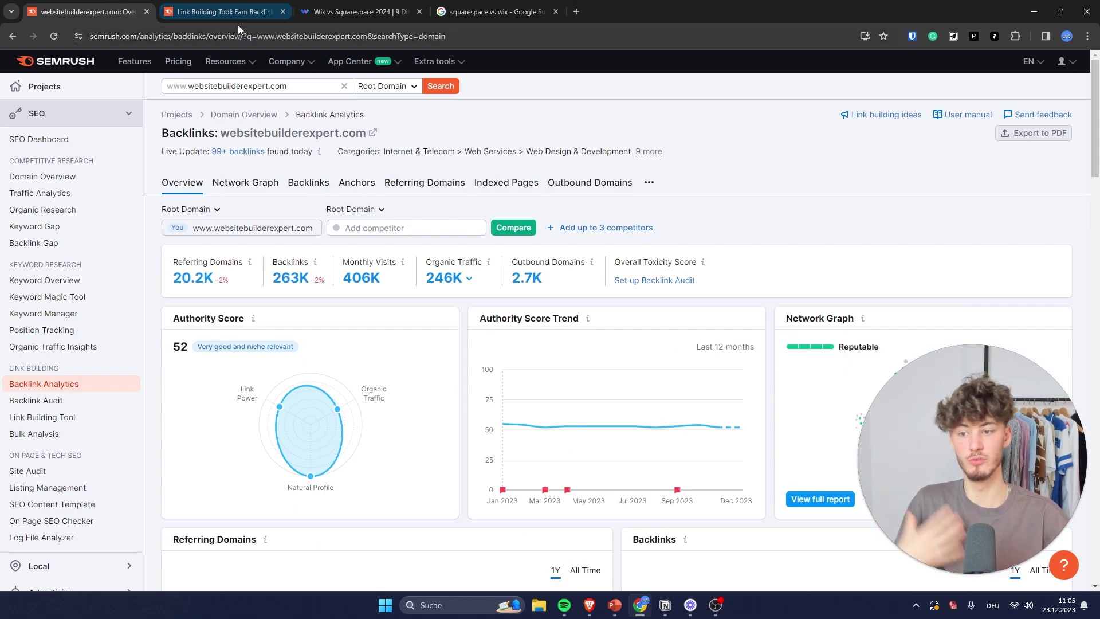
middle_click(247, 6)
scroll(37, 235, down, 1)
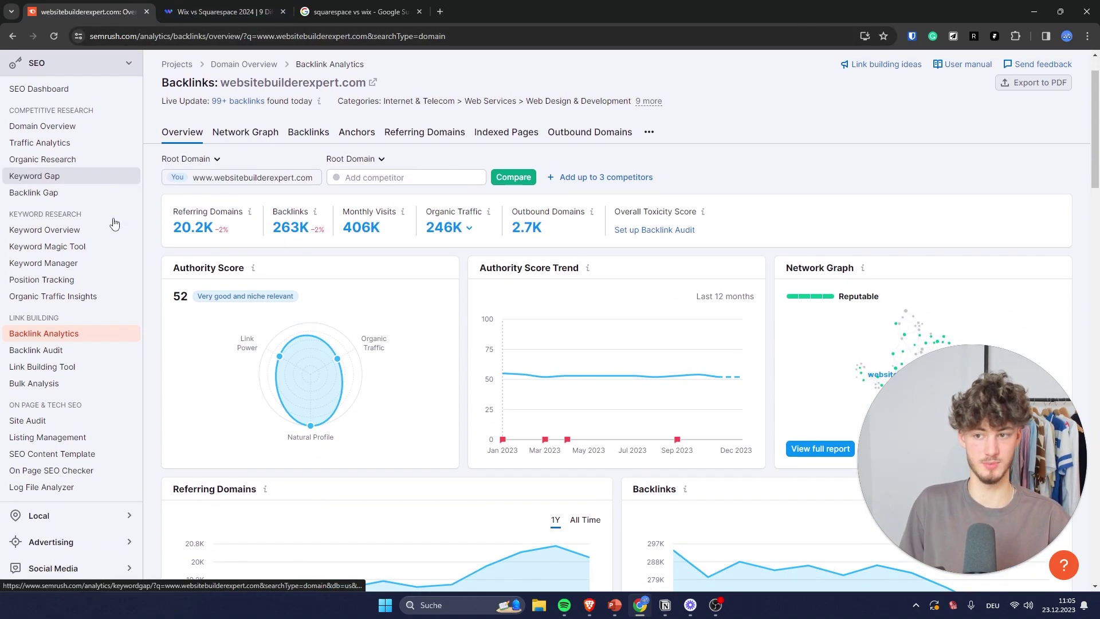
scroll(45, 200, up, 1)
click(45, 178)
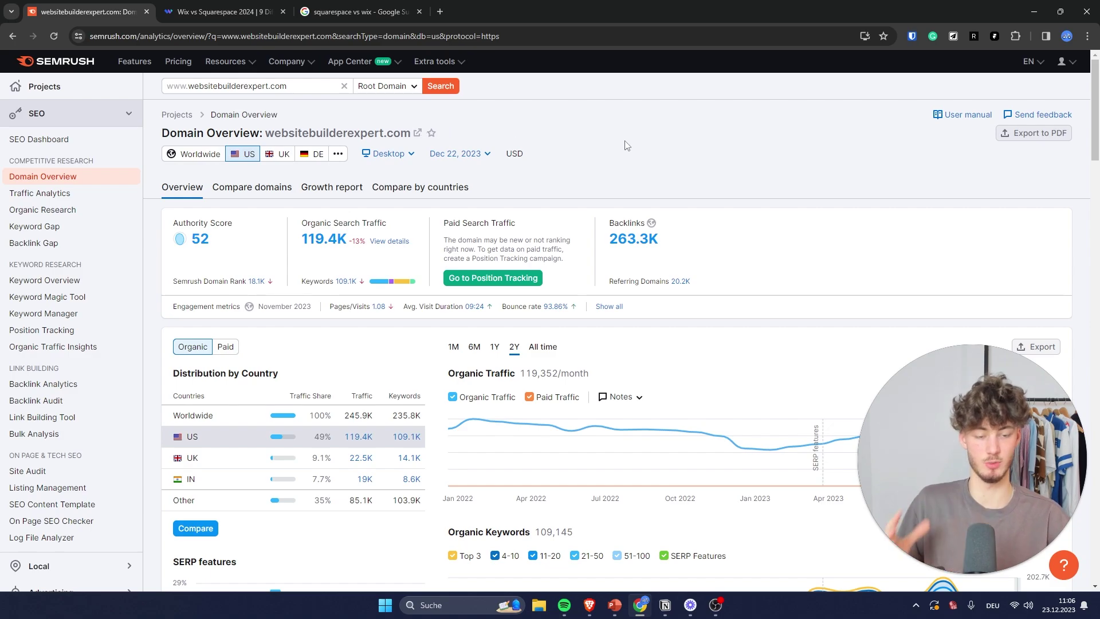
Step: Examine the domain's country distribution, organic traffic and keyword trends, and organic position distribution
scroll(572, 159, down, 7)
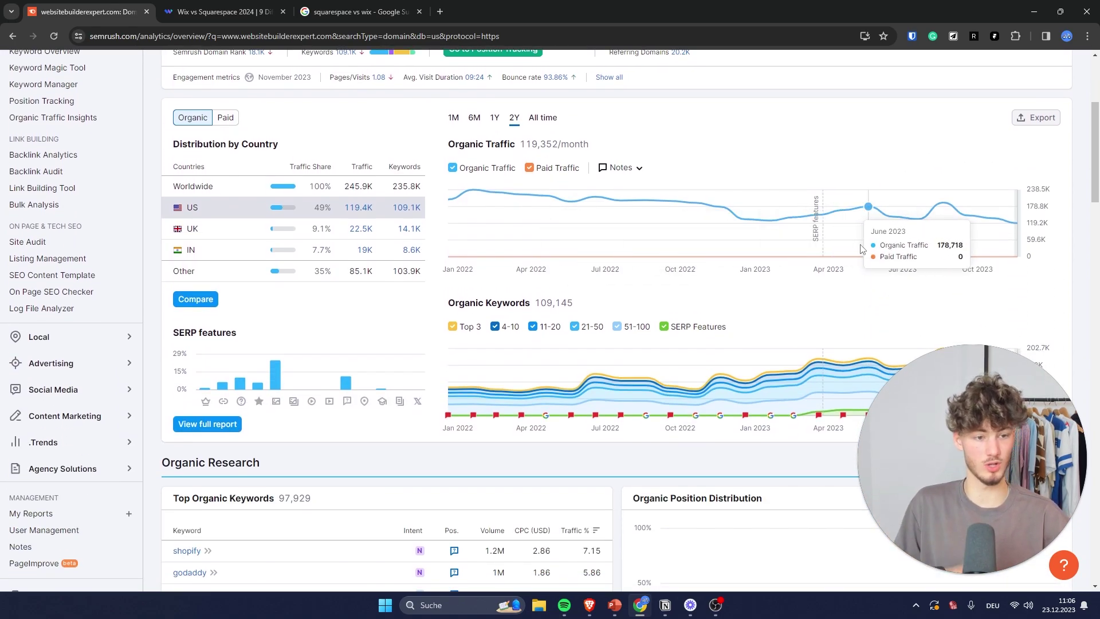
scroll(802, 223, down, 4)
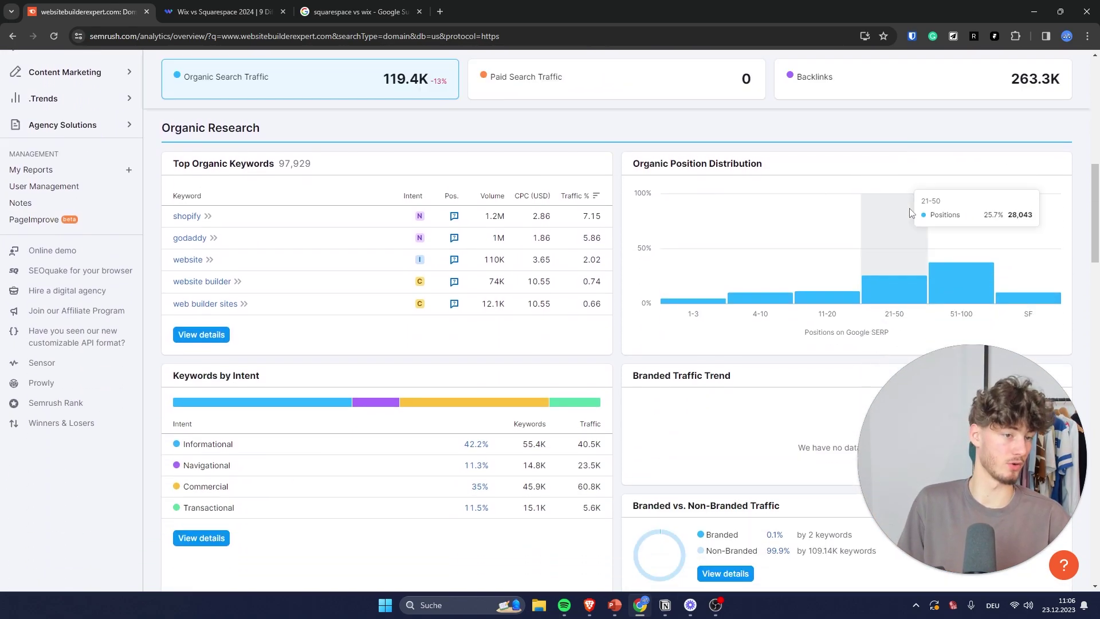
scroll(911, 203, up, 3)
scroll(378, 207, up, 6)
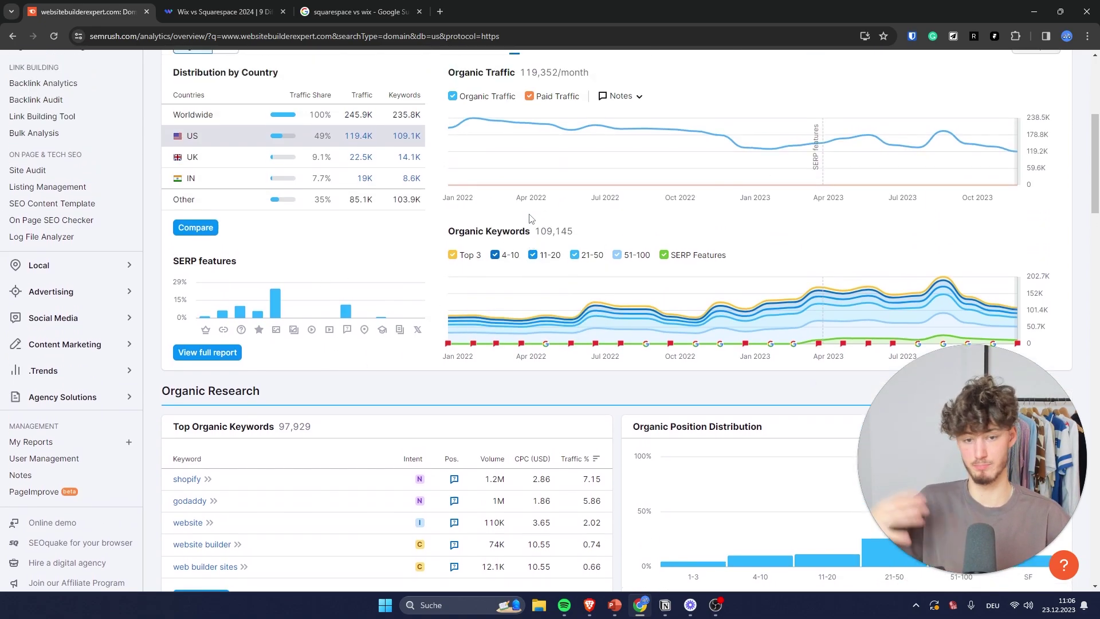
scroll(530, 202, down, 4)
scroll(531, 201, down, 5)
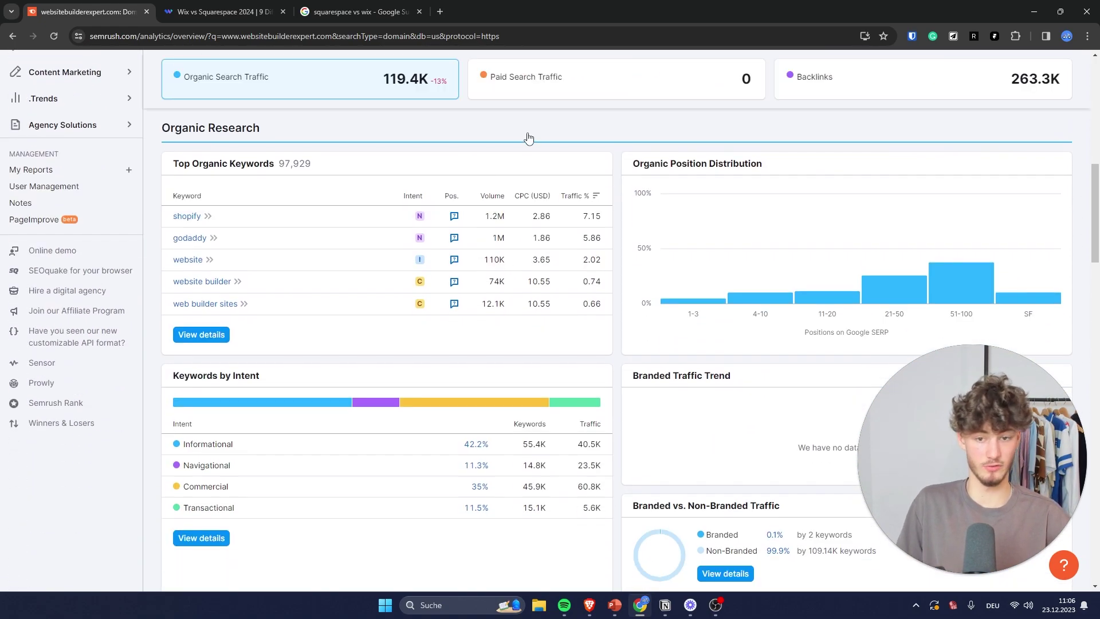
Step: Review the domain's top organic keywords with their intent, search volume, CPC and traffic share
scroll(239, 194, up, 1)
scroll(239, 195, up, 1)
drag(168, 208, 485, 198)
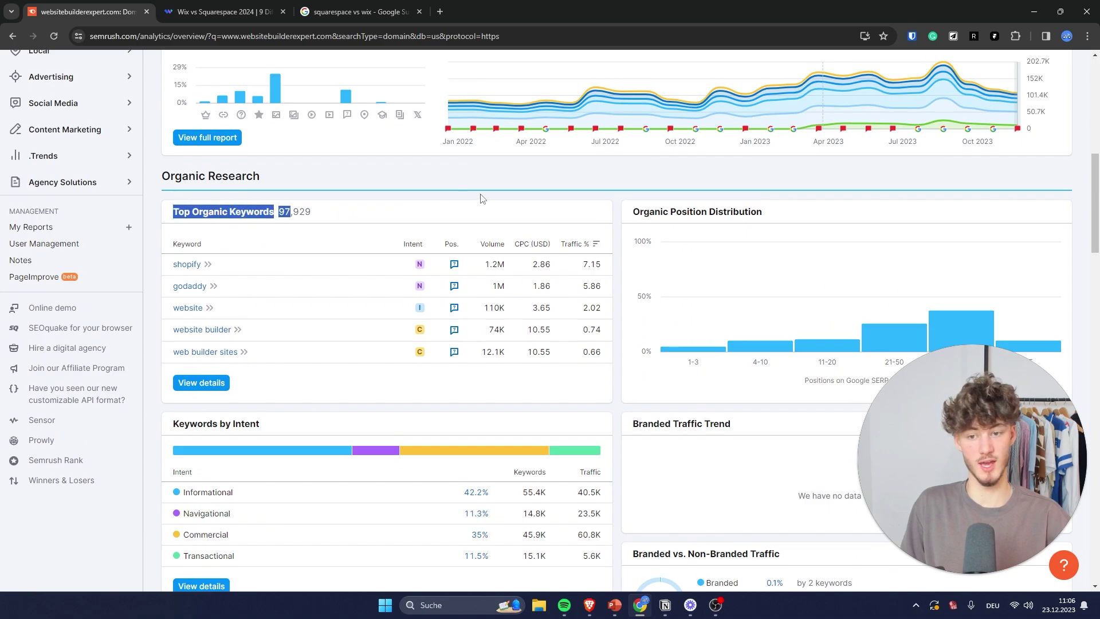
click(541, 206)
scroll(799, 242, down, 2)
scroll(317, 240, up, 1)
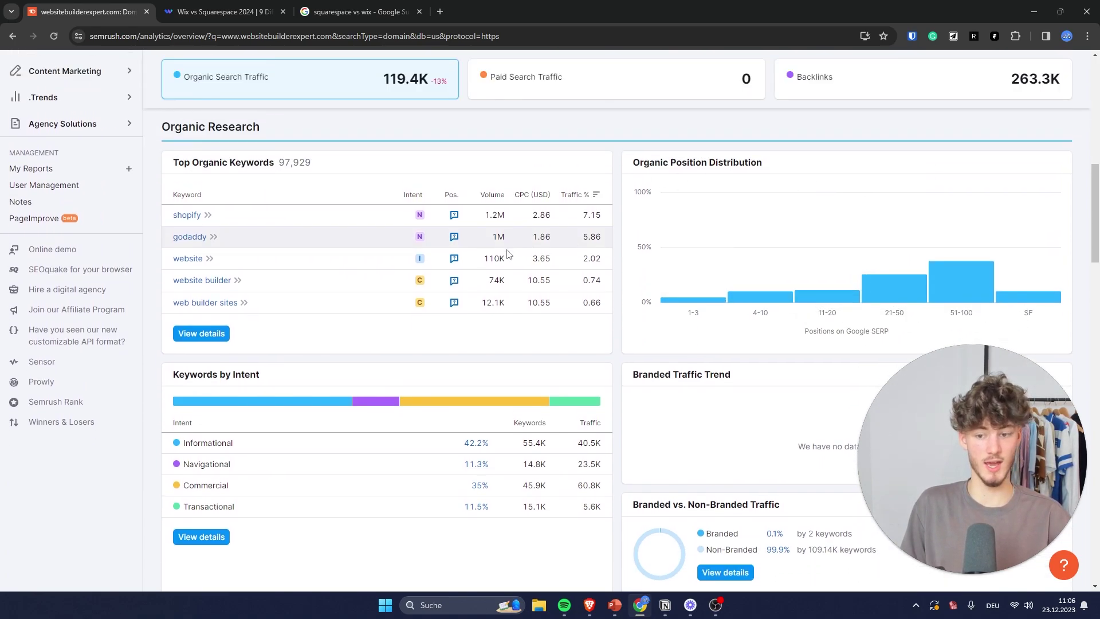
Step: Review how the domain's keywords are distributed by search intent, from informational to transactional
scroll(295, 252, down, 4)
drag(172, 146, 342, 141)
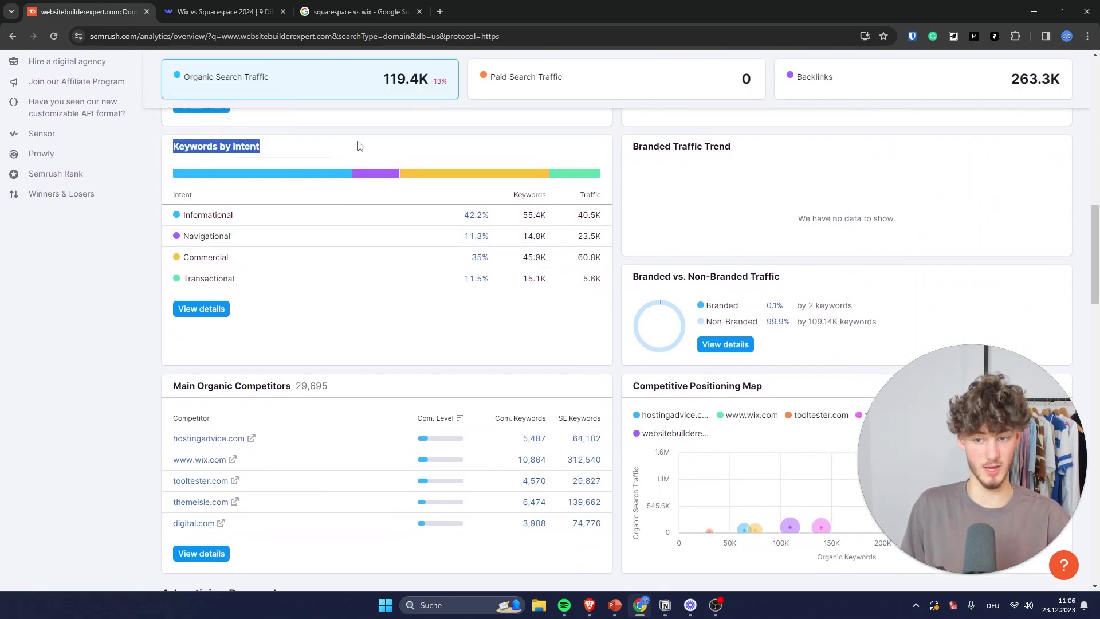
click(358, 146)
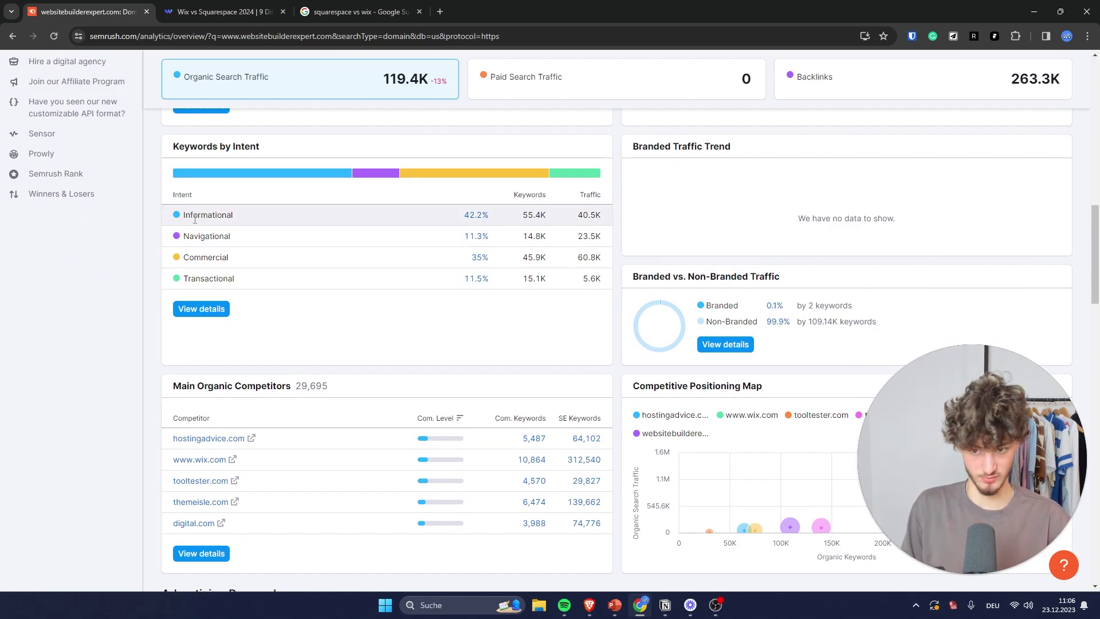
click(285, 232)
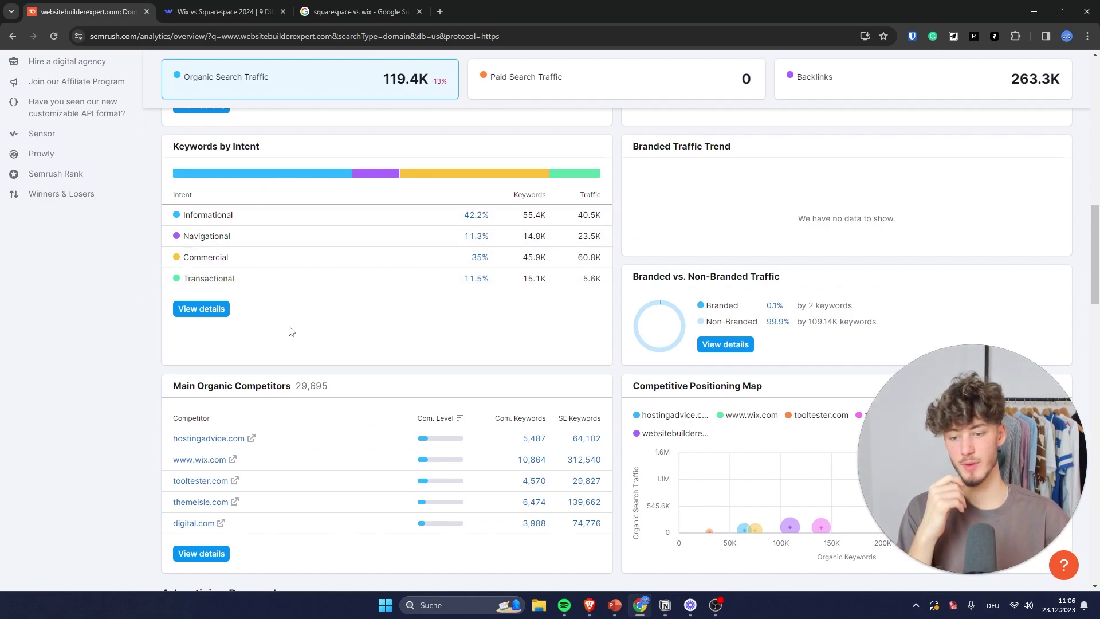
Step: Open the main organic competitors hostingadvice.com, tooltester.com, themeisle.com and digital.com in separate tabs
scroll(292, 331, down, 4)
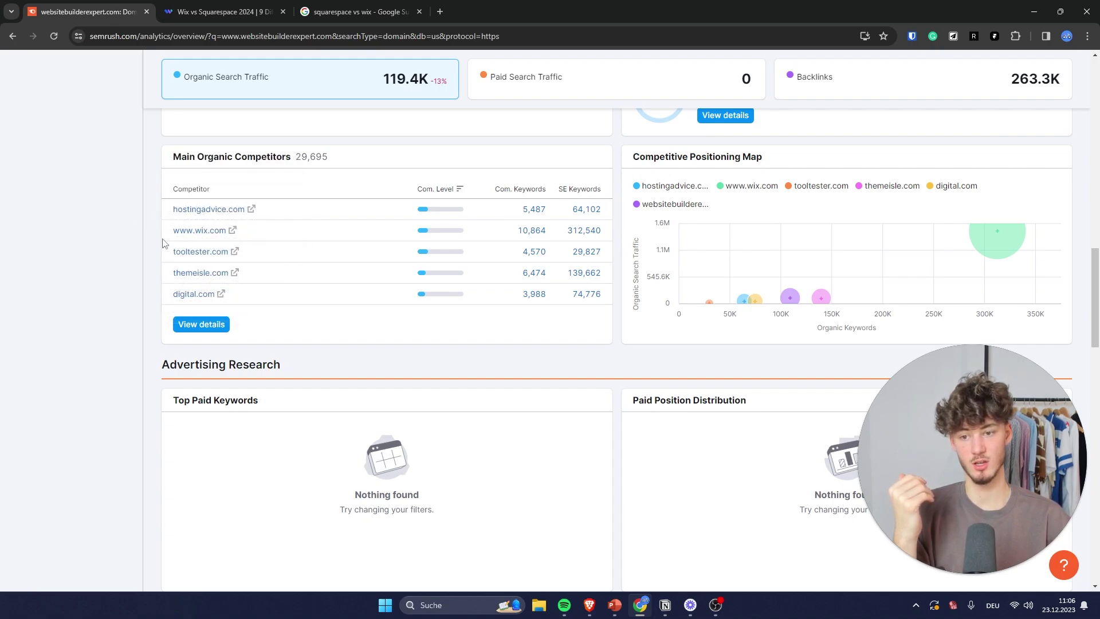
ctrl+click(234, 253)
ctrl+click(234, 273)
ctrl+click(222, 294)
Step: Look through the HostingAdvice homepage to see what content this competitor publishes
click(232, 11)
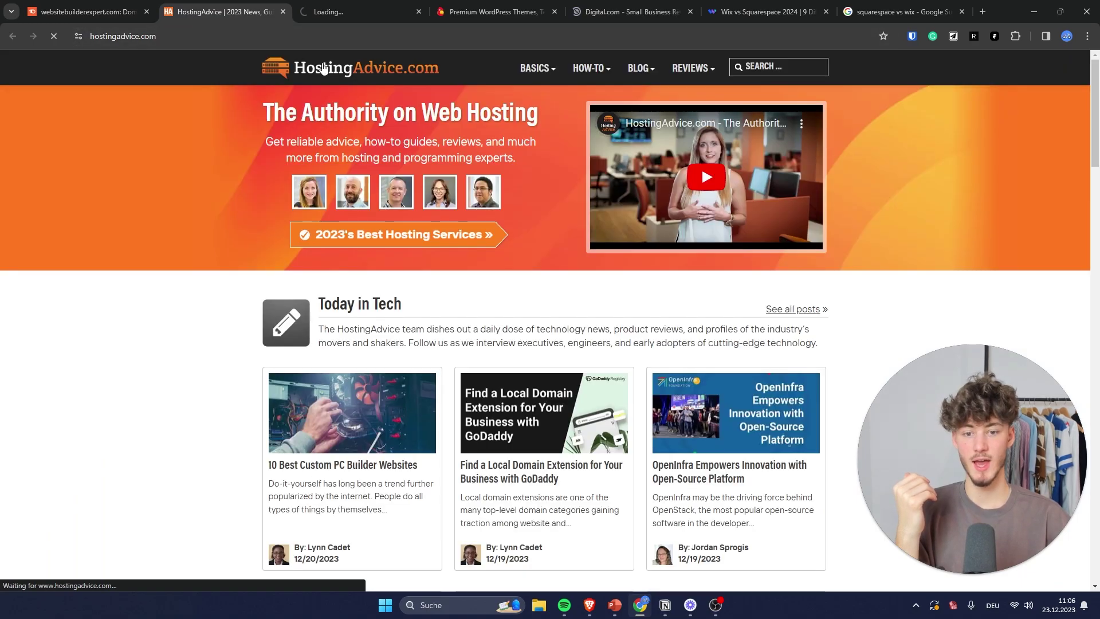
scroll(343, 229, down, 8)
scroll(353, 269, up, 5)
scroll(437, 282, up, 3)
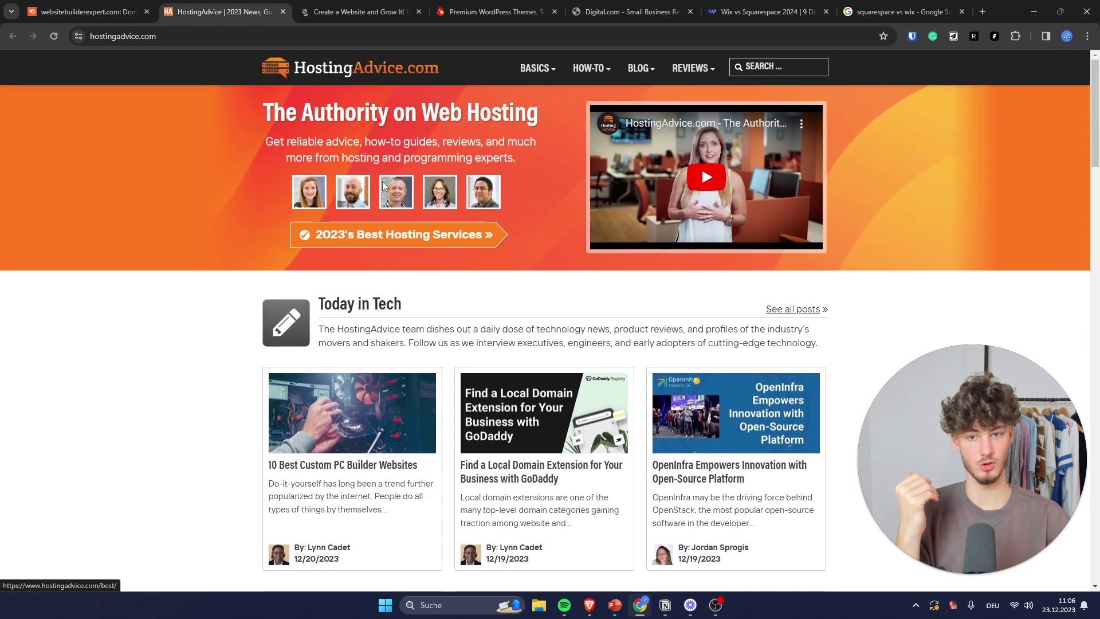
Step: Look through the Tooltester homepage and its website builder and ecommerce topic menus
click(355, 12)
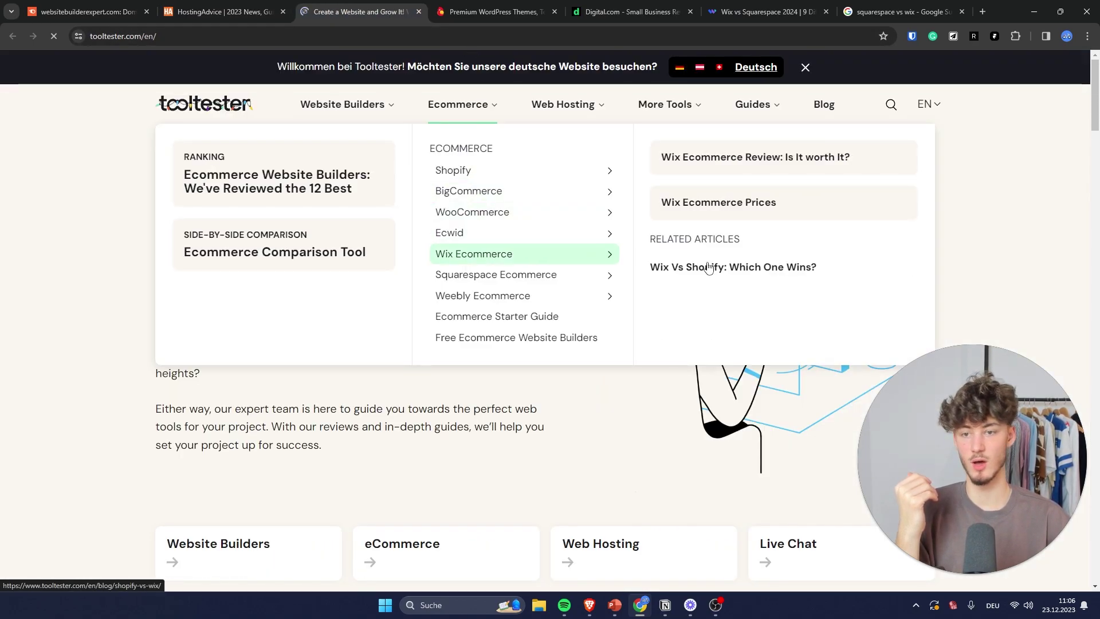
mouse_move(342, 104)
scroll(321, 195, down, 8)
scroll(370, 362, up, 9)
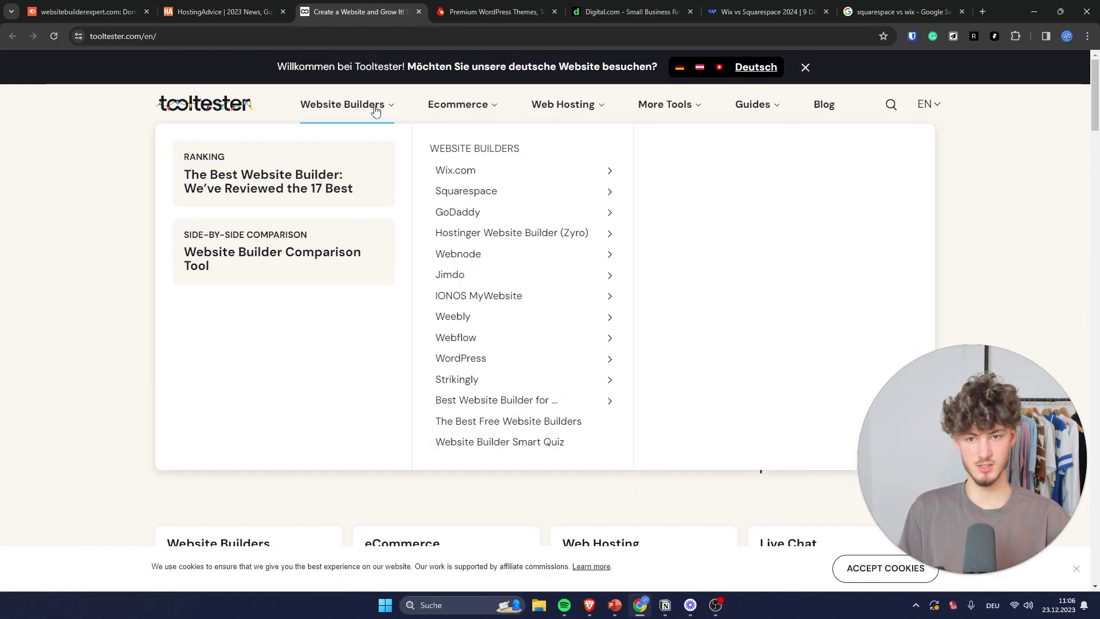
Step: From Tooltester's Squarespace topics, open the review, pricing analysis and tutorial articles in separate tabs
mouse_move(510, 174)
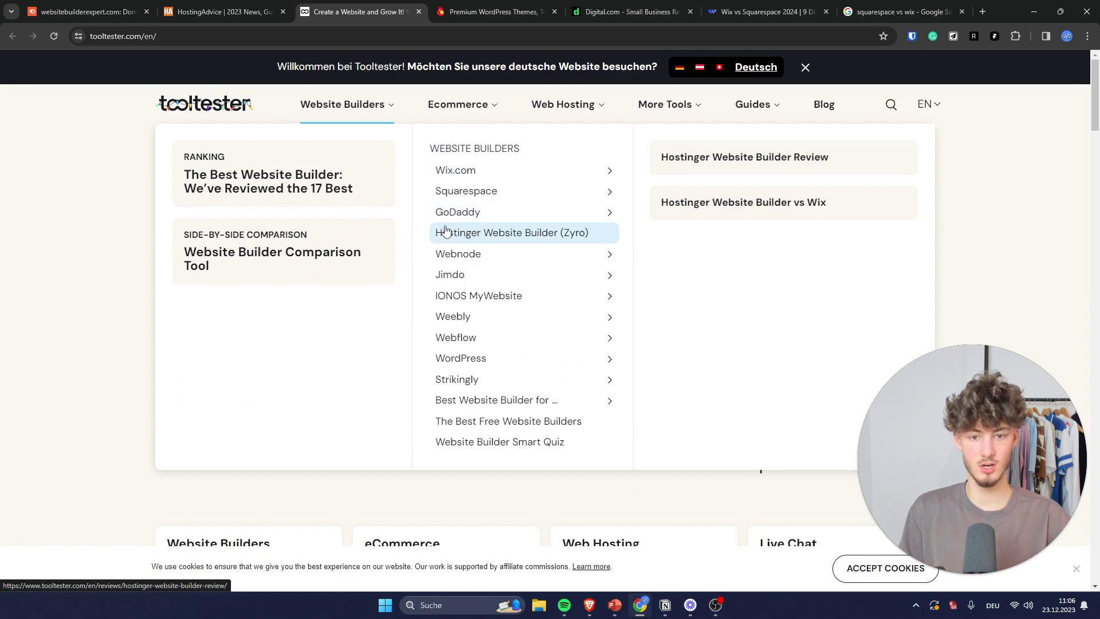
mouse_move(550, 193)
middle_click(745, 173)
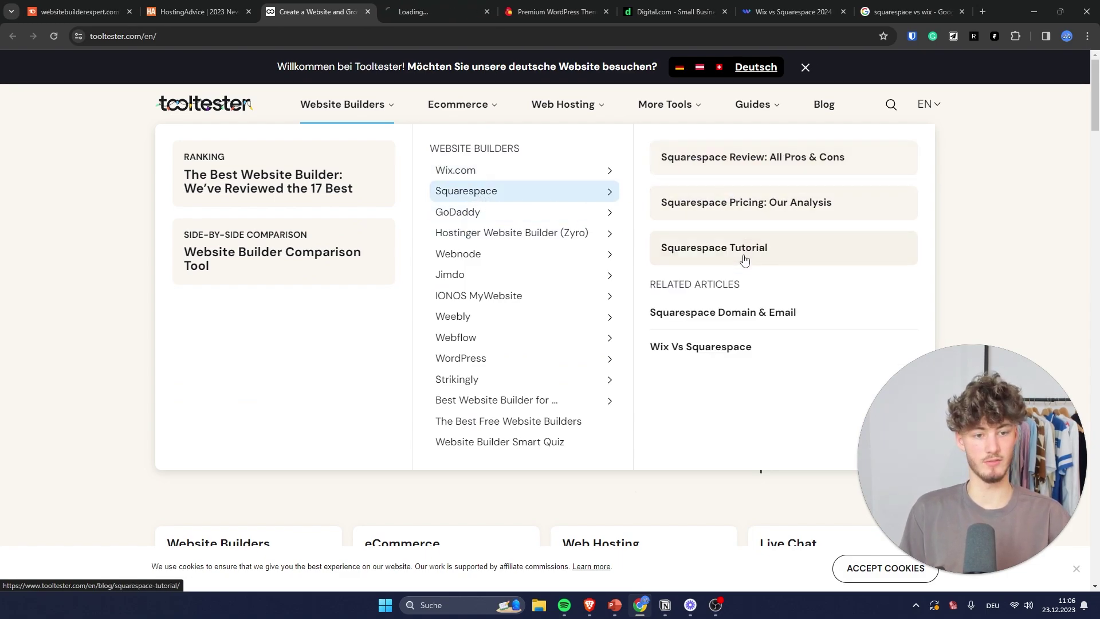
middle_click(768, 218)
middle_click(745, 255)
Step: Close the Squarespace pricing tab and skim the Tooltester Squarespace review's layout and introduction
click(432, 10)
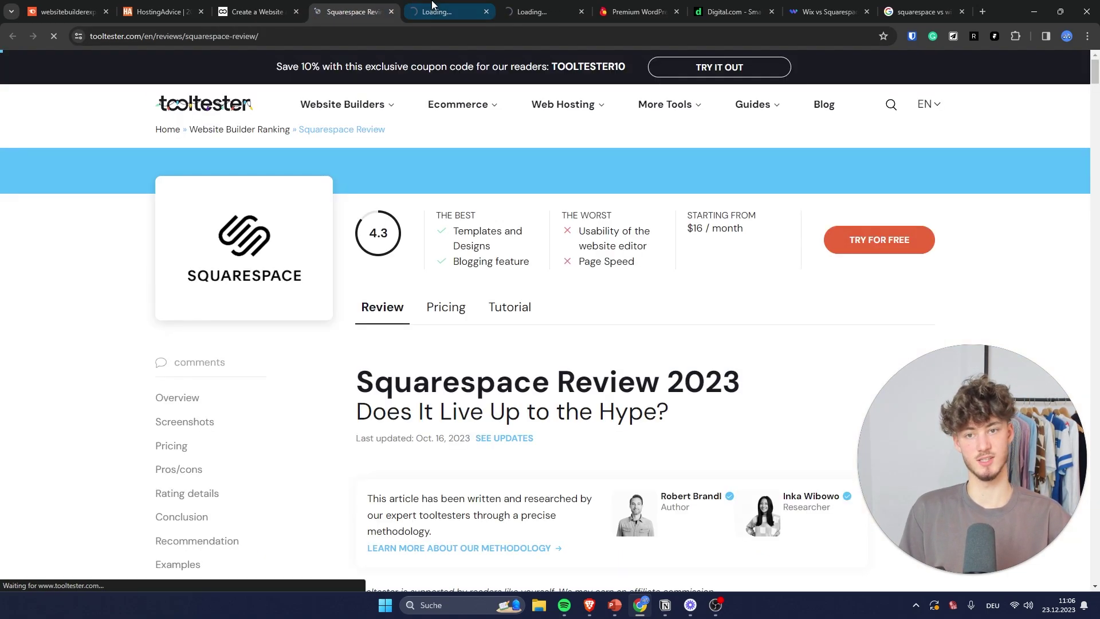
middle_click(434, 6)
scroll(577, 228, down, 20)
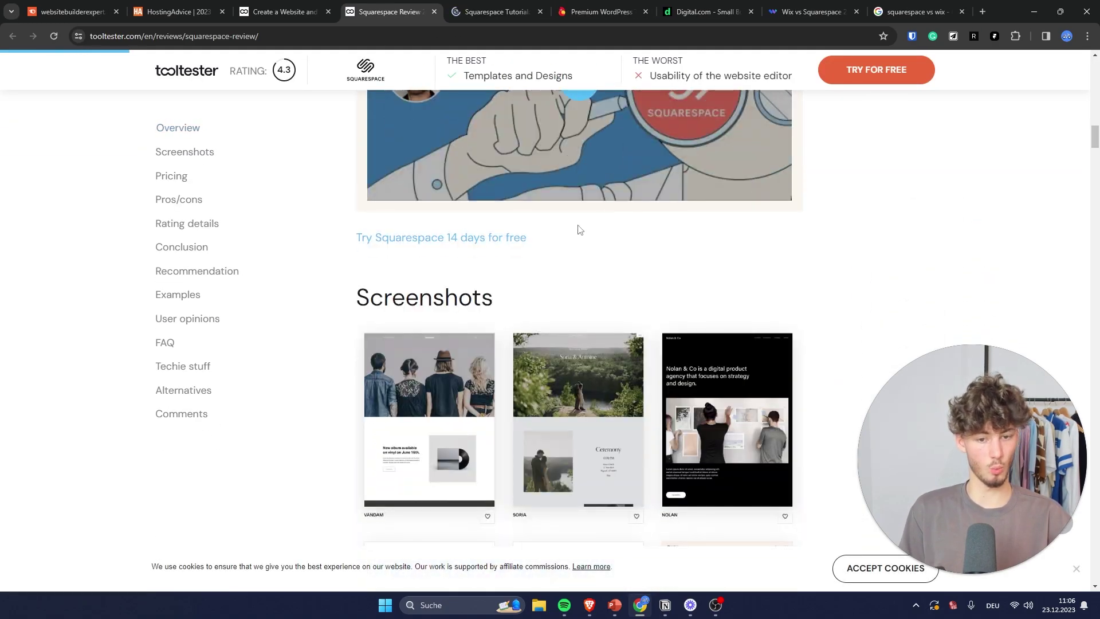
scroll(660, 379, down, 5)
scroll(646, 290, up, 20)
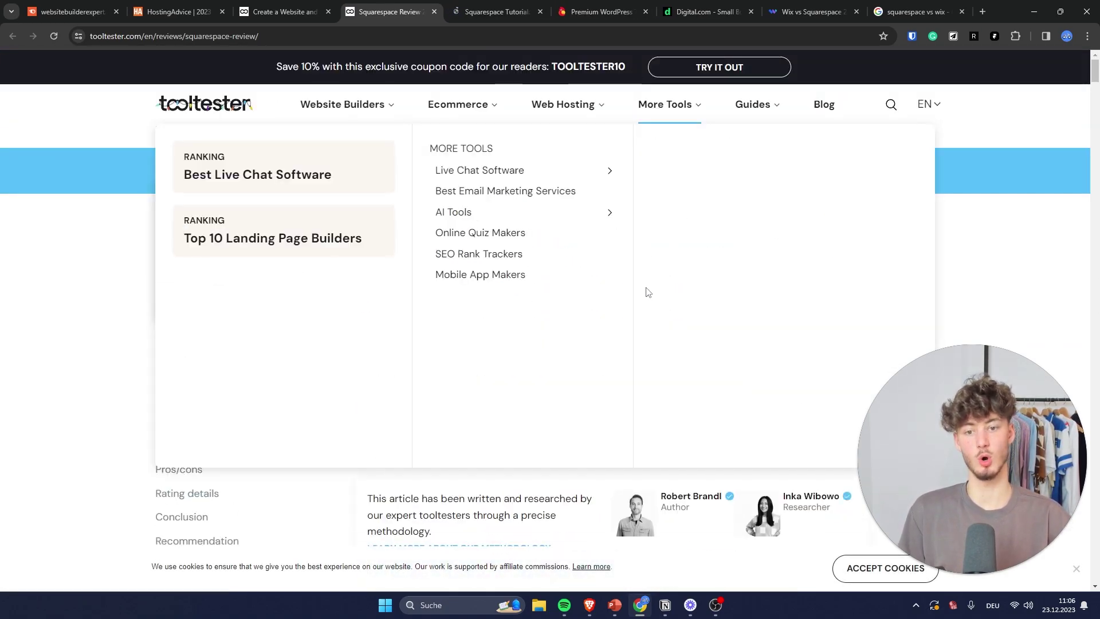
scroll(636, 225, down, 6)
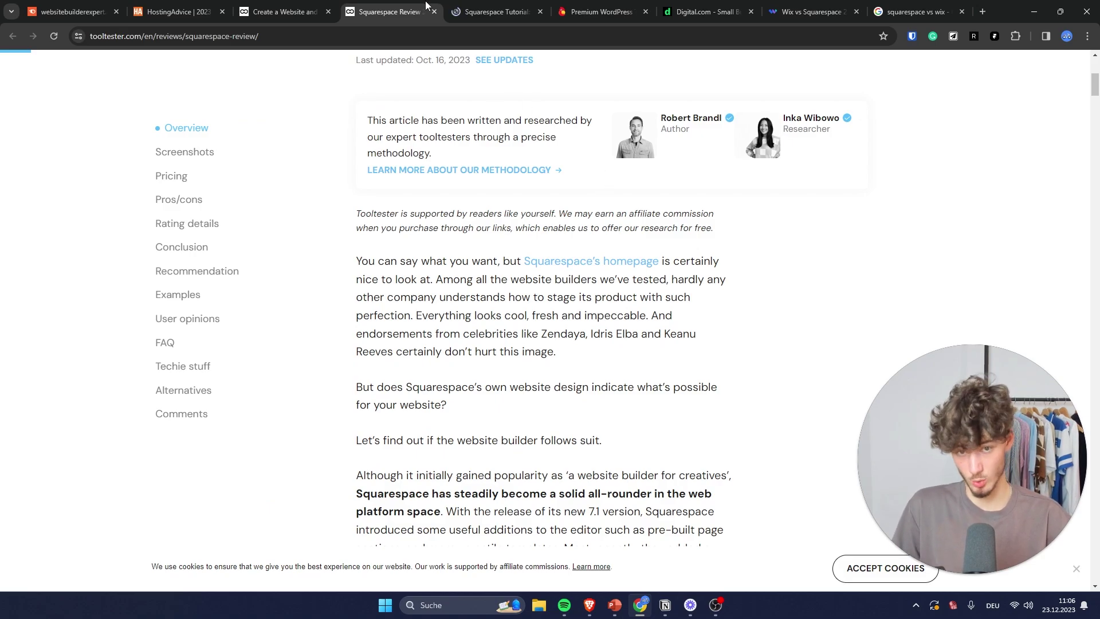
Step: Place the Squarespace review tab after the tutorial tab and read on through the review to its rating details
drag(467, 5, 459, 8)
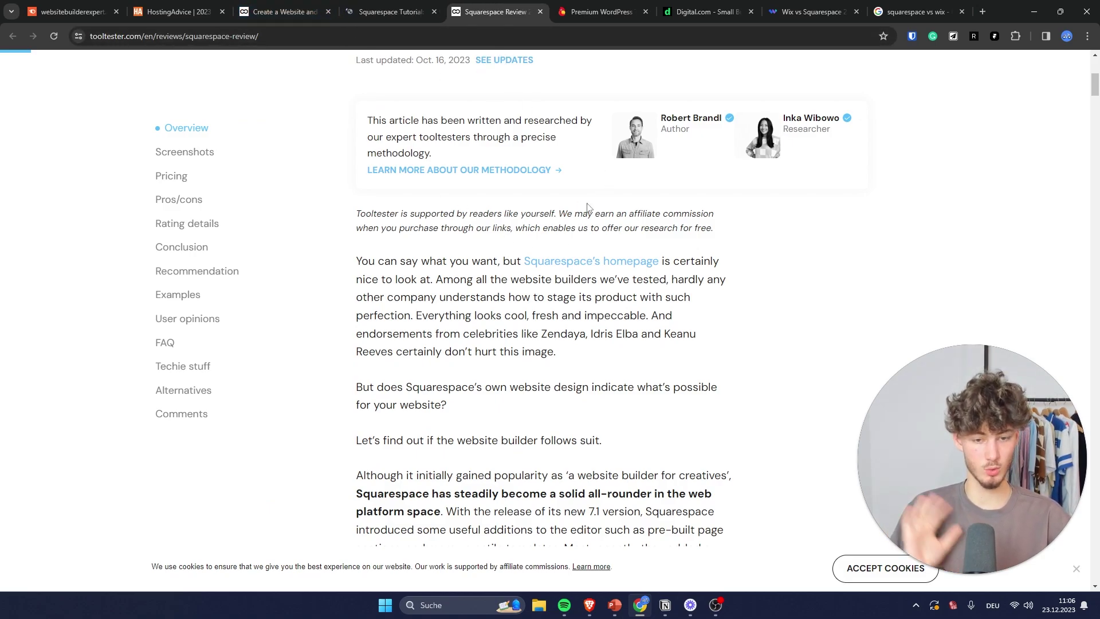
scroll(587, 207, up, 6)
mouse_move(566, 106)
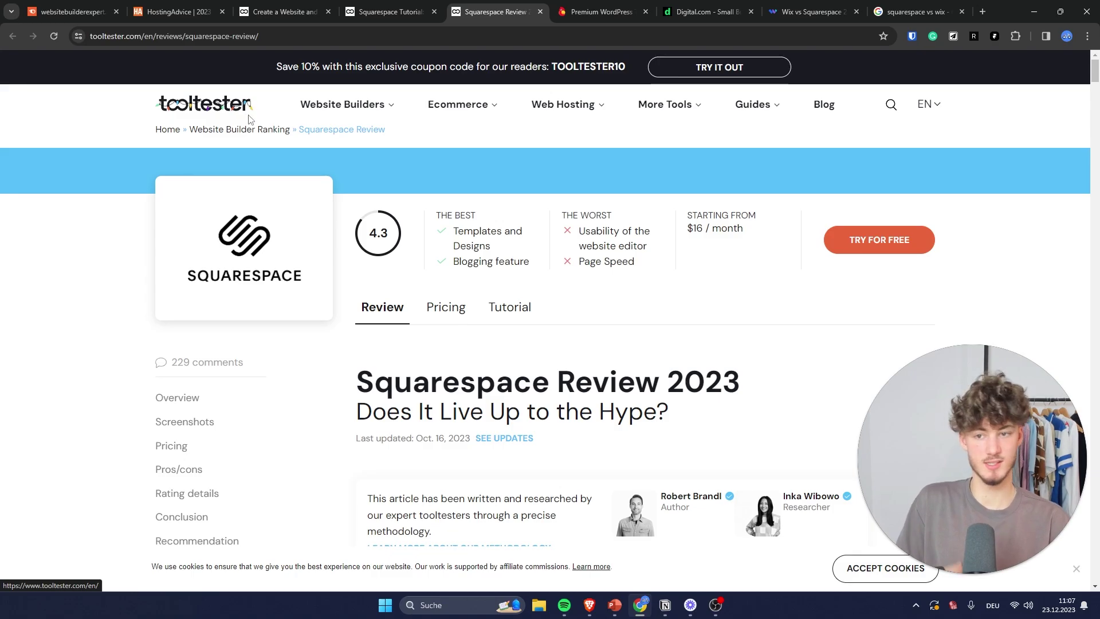
scroll(610, 393, down, 20)
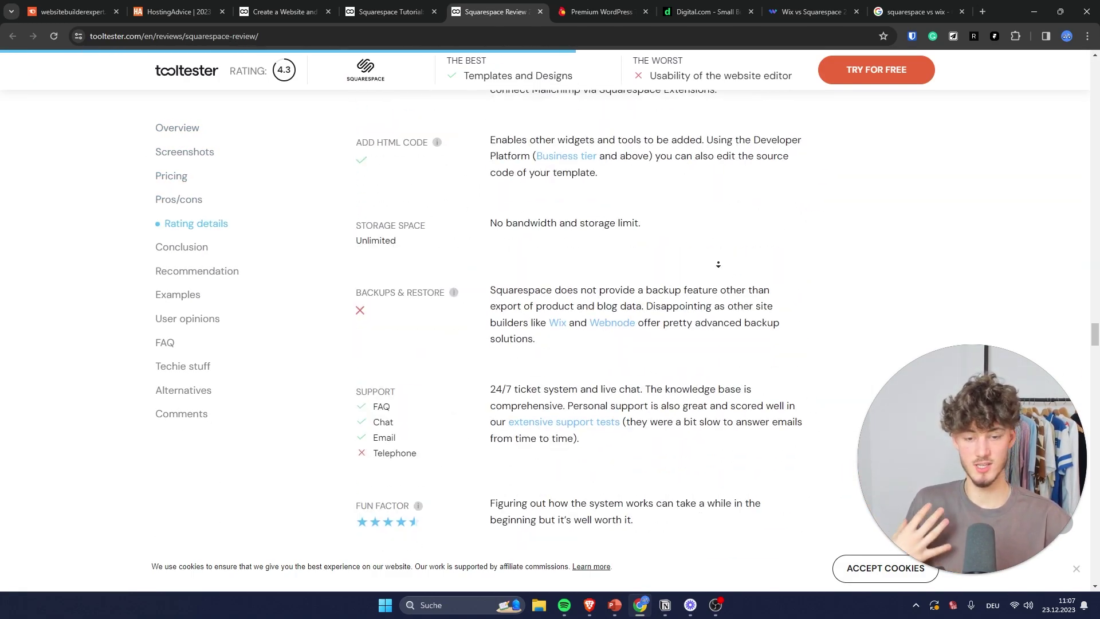
Step: Skim the rest of the Squarespace review, including user reviews, alternatives, author details, methodology and pros
scroll(717, 262, down, 20)
scroll(665, 366, down, 20)
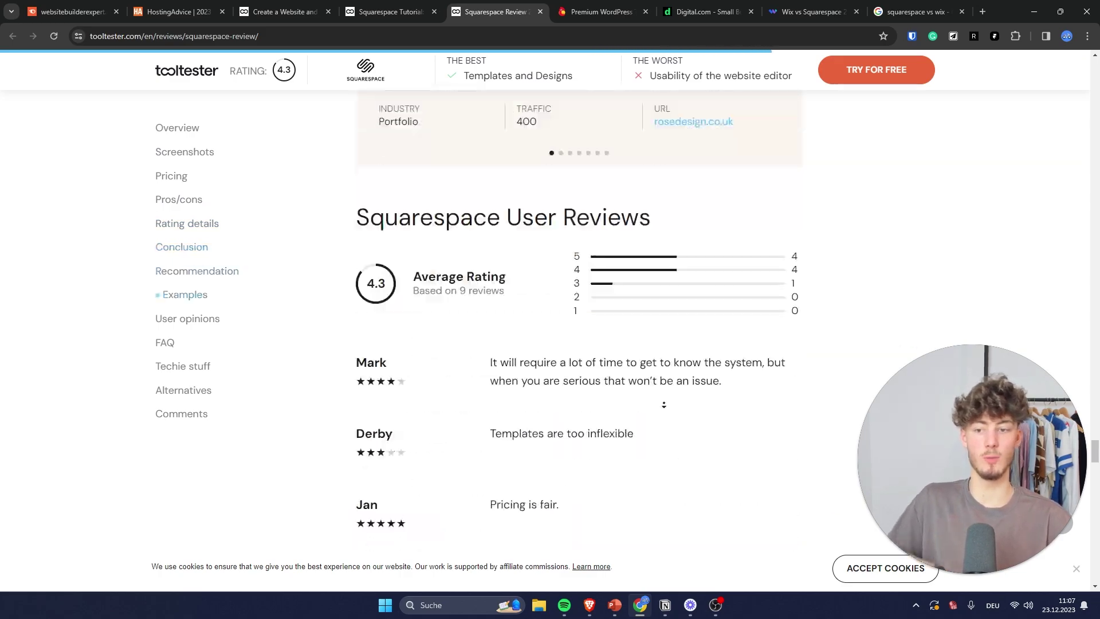
scroll(699, 216, up, 5)
scroll(735, 361, down, 5)
scroll(734, 361, down, 20)
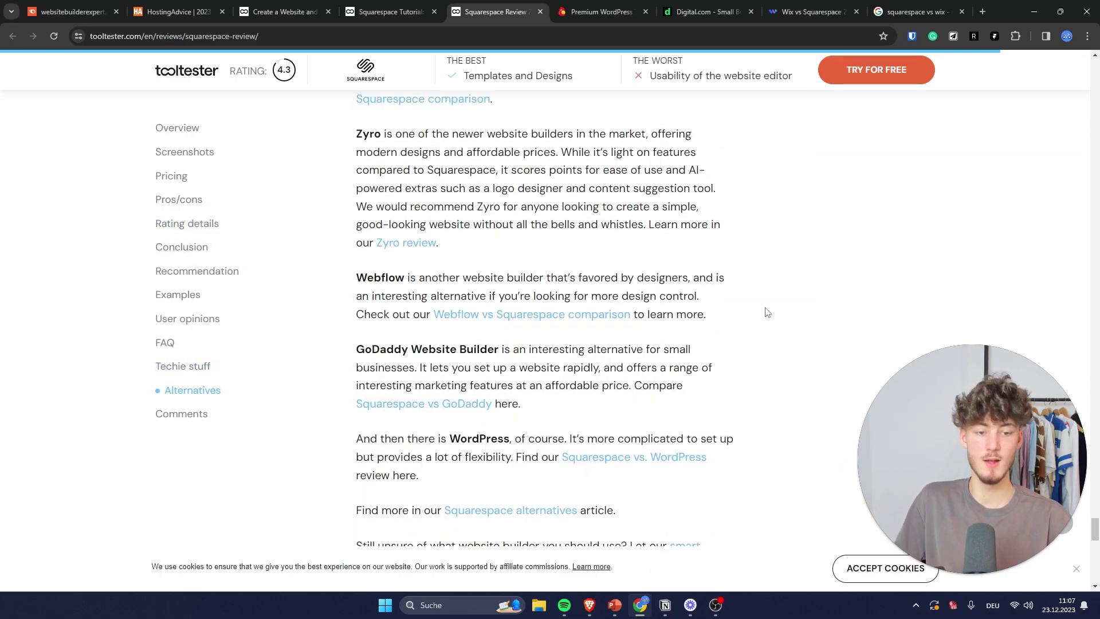
scroll(748, 302, up, 20)
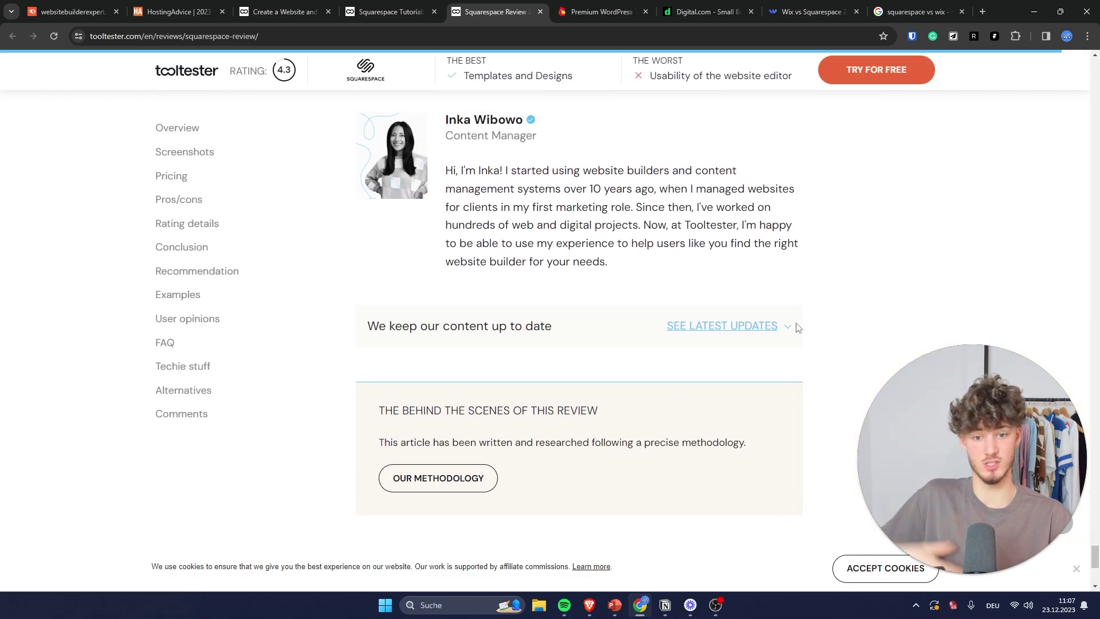
scroll(754, 137, up, 20)
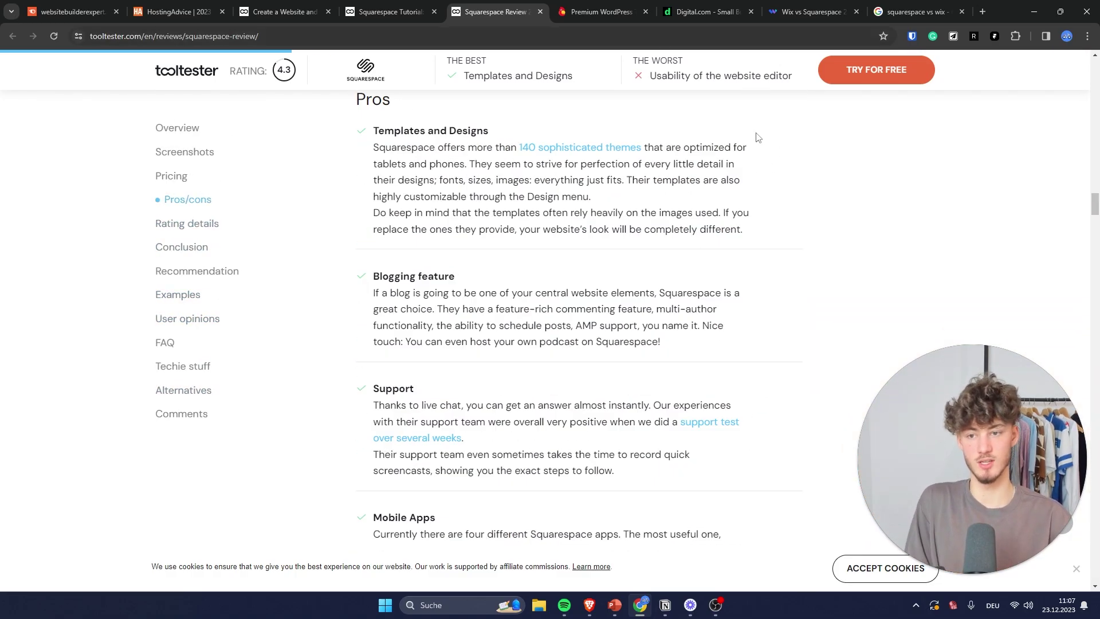
Step: Check the Squarespace tutorial article briefly, then review the Squarespace review's introduction, videos section and pricing section
click(437, 4)
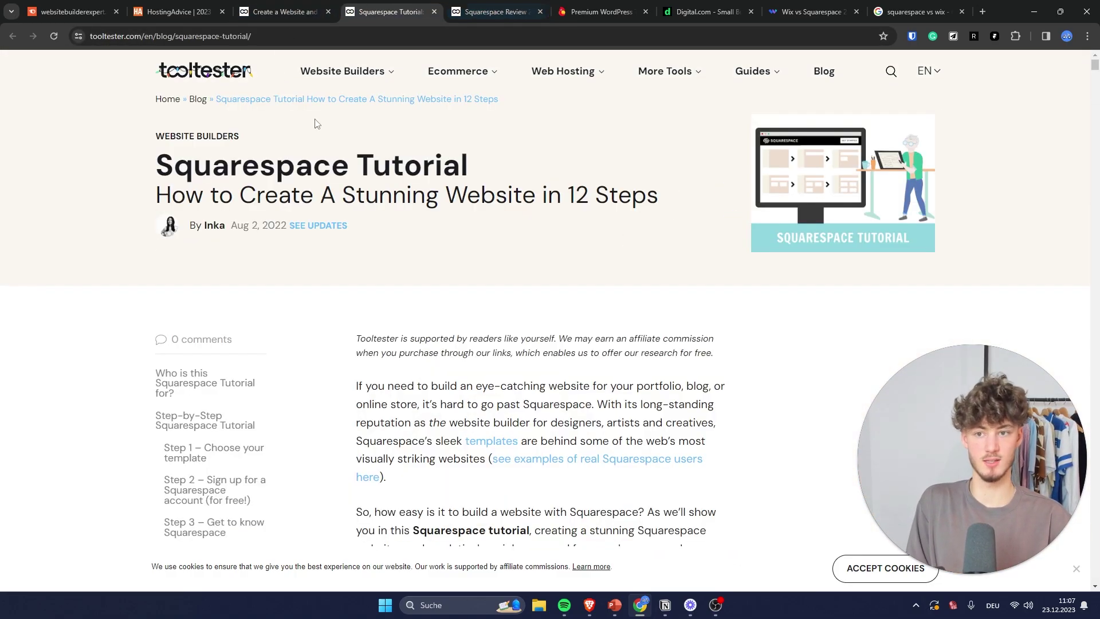
click(511, 4)
scroll(521, 348, down, 10)
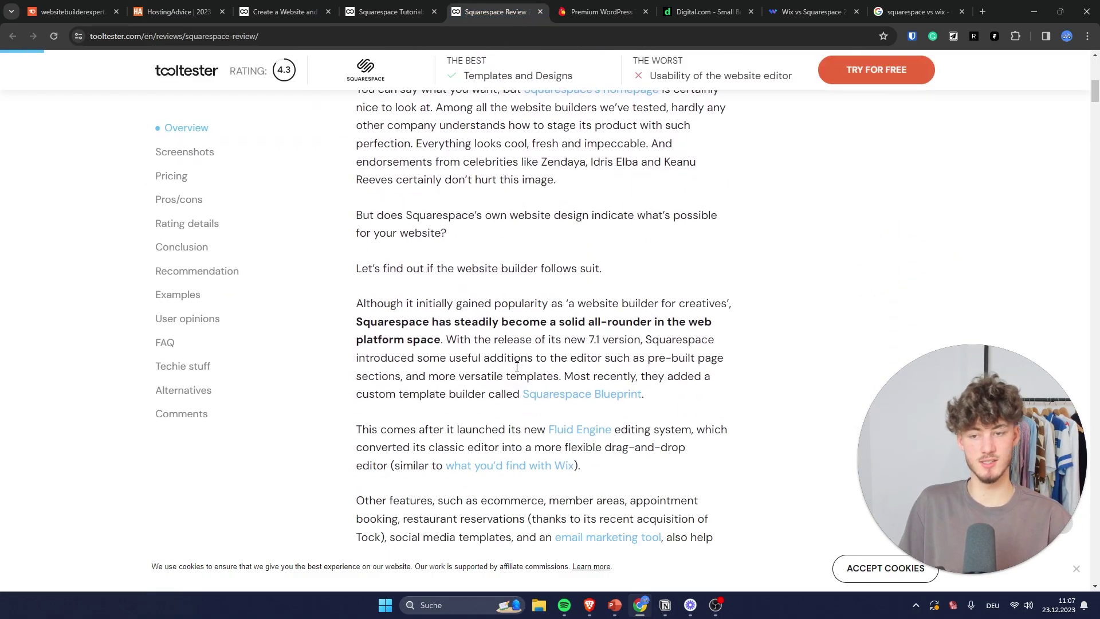
scroll(396, 275, up, 7)
scroll(242, 274, up, 7)
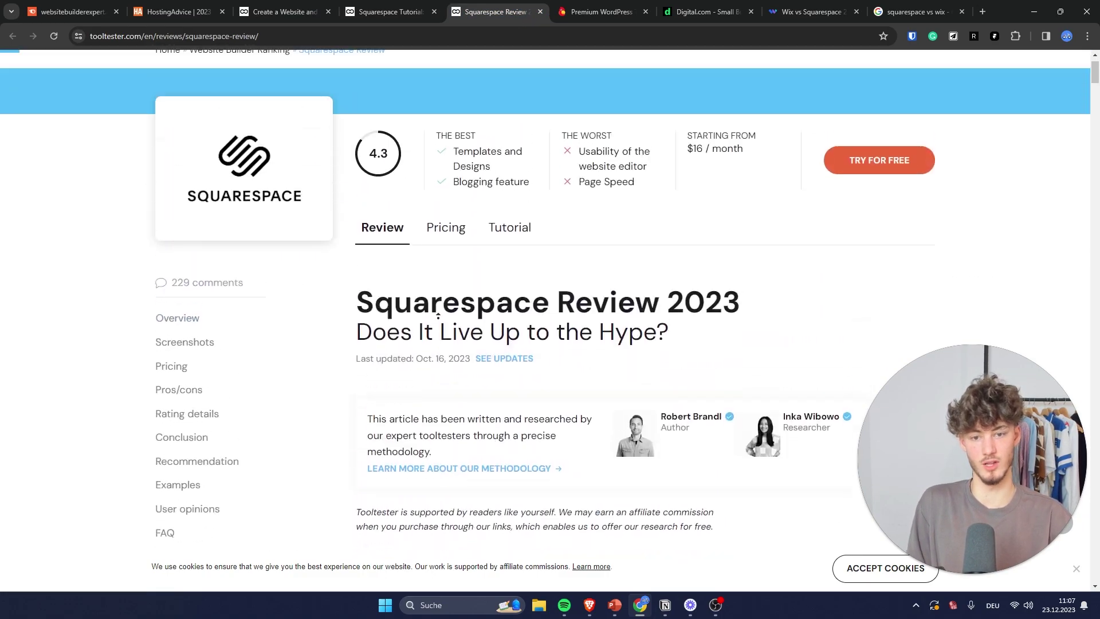
scroll(484, 311, down, 14)
scroll(484, 311, down, 3)
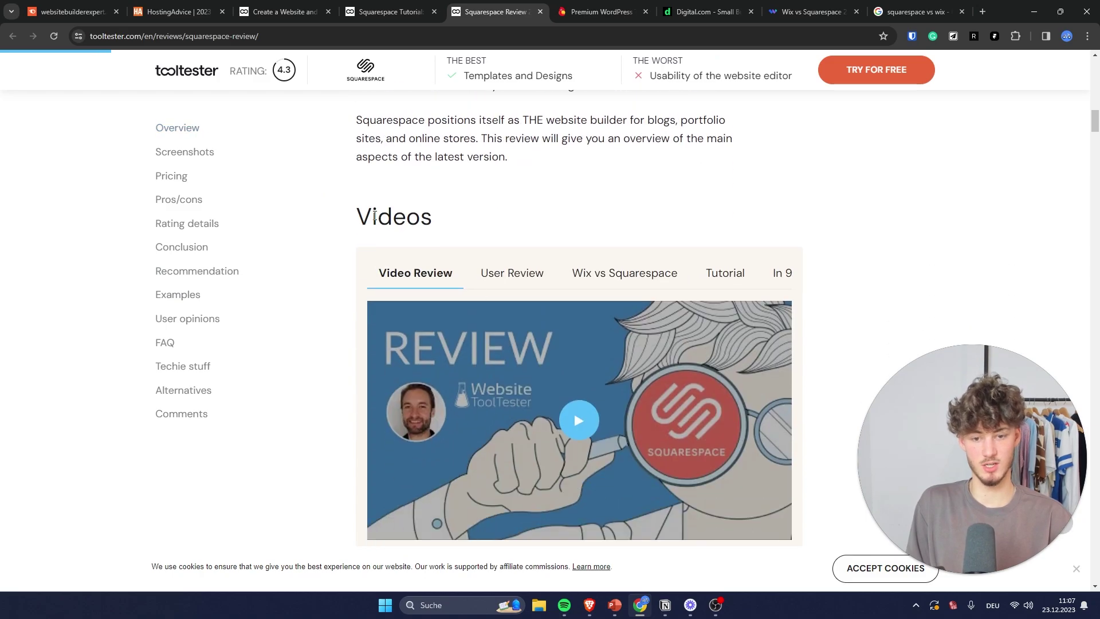
double_click(555, 221)
scroll(555, 222, down, 6)
scroll(539, 278, down, 15)
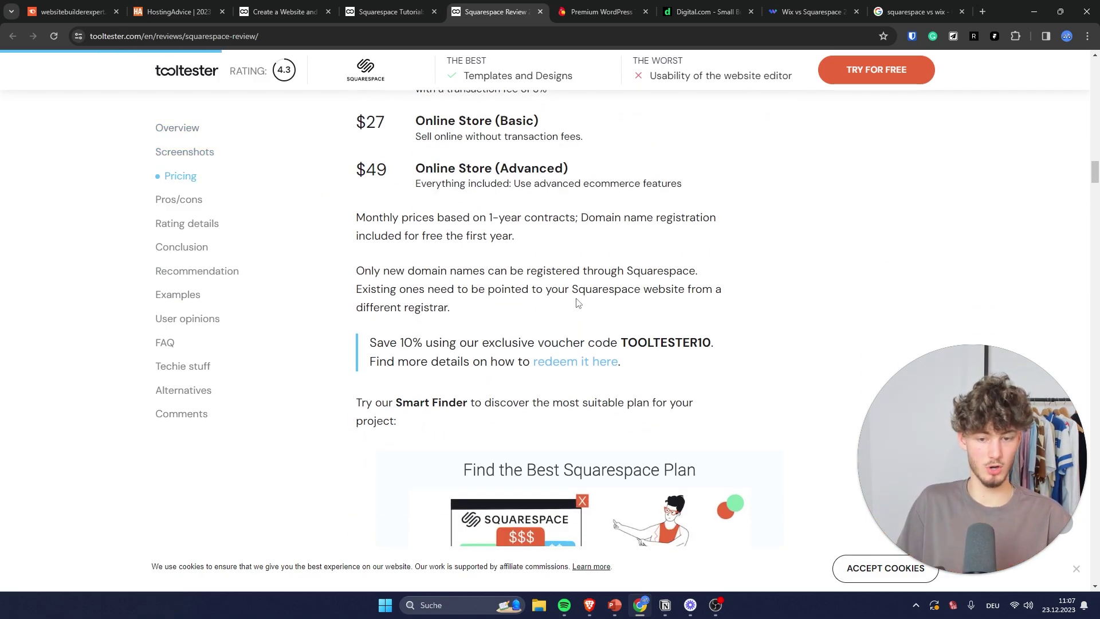
Step: Close the Premium WordPress and Digital.com tabs, return to the Semrush domain overview and open the Keyword Gap tool for websitebuilderexpert.com
click(582, 10)
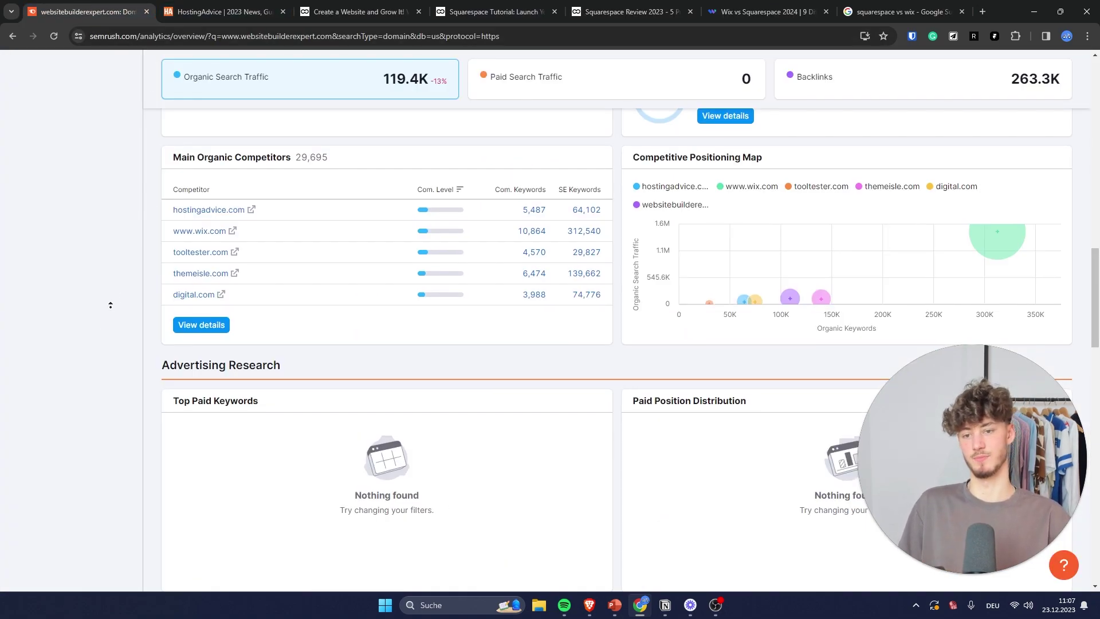
scroll(110, 305, up, 10)
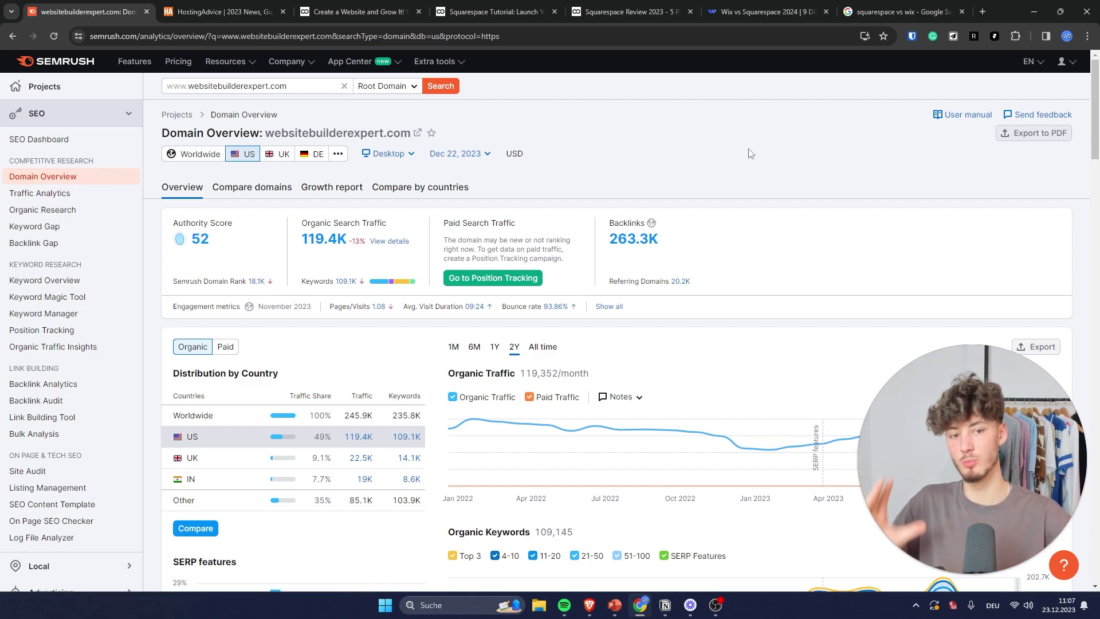
click(198, 158)
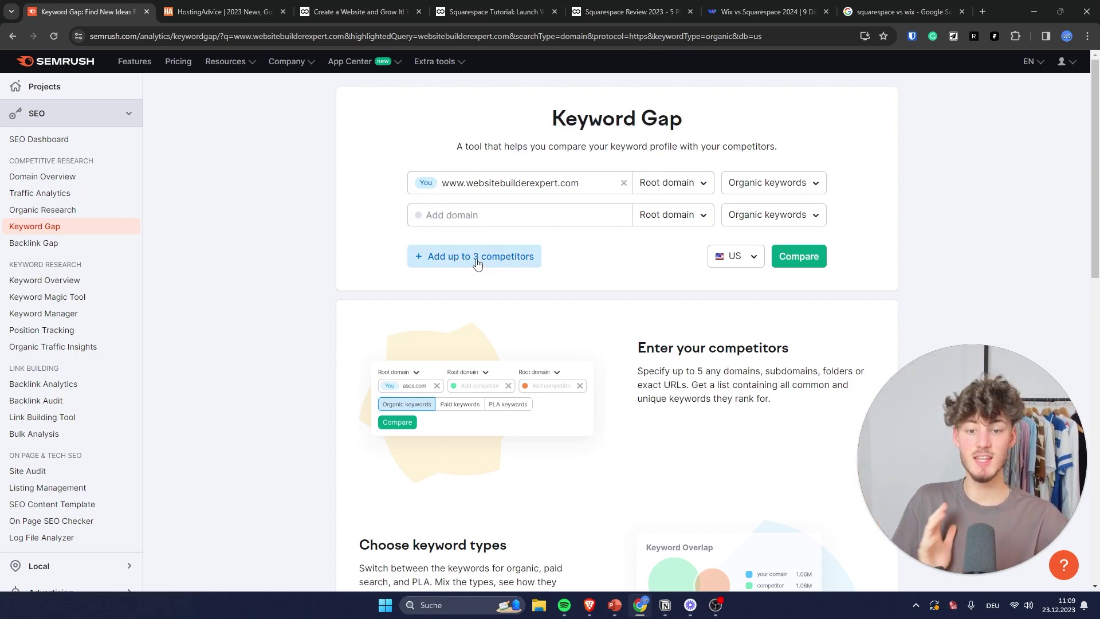
Step: Add hostingadvice.com, tooltester.com and websiteplanet.com as competitors and compare their organic keywords with websitebuilderexpert.com in the US
click(476, 213)
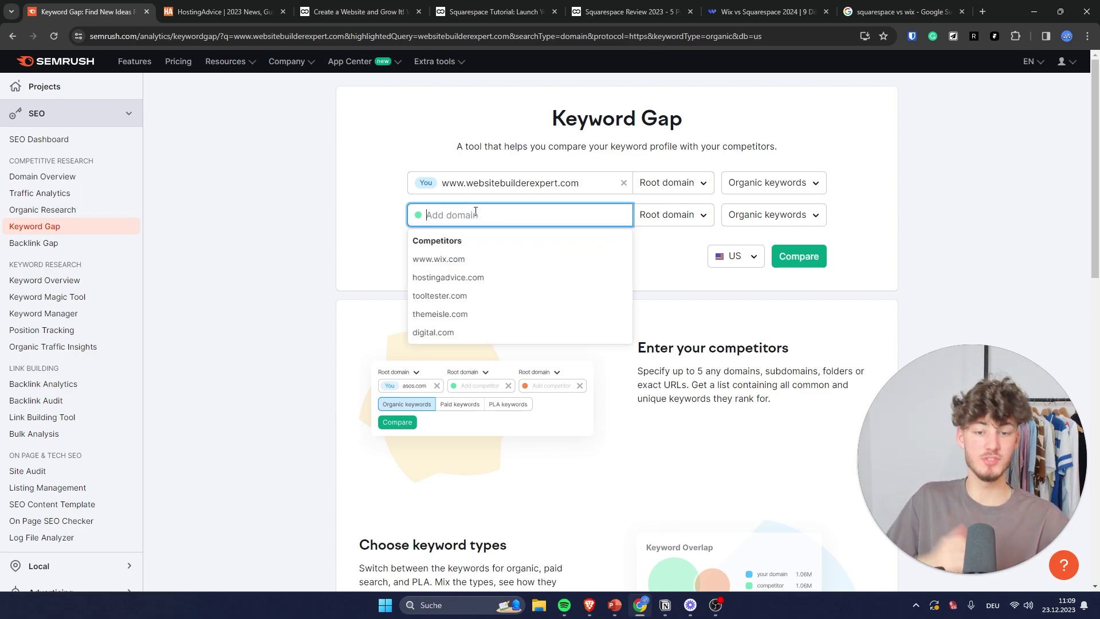
click(450, 276)
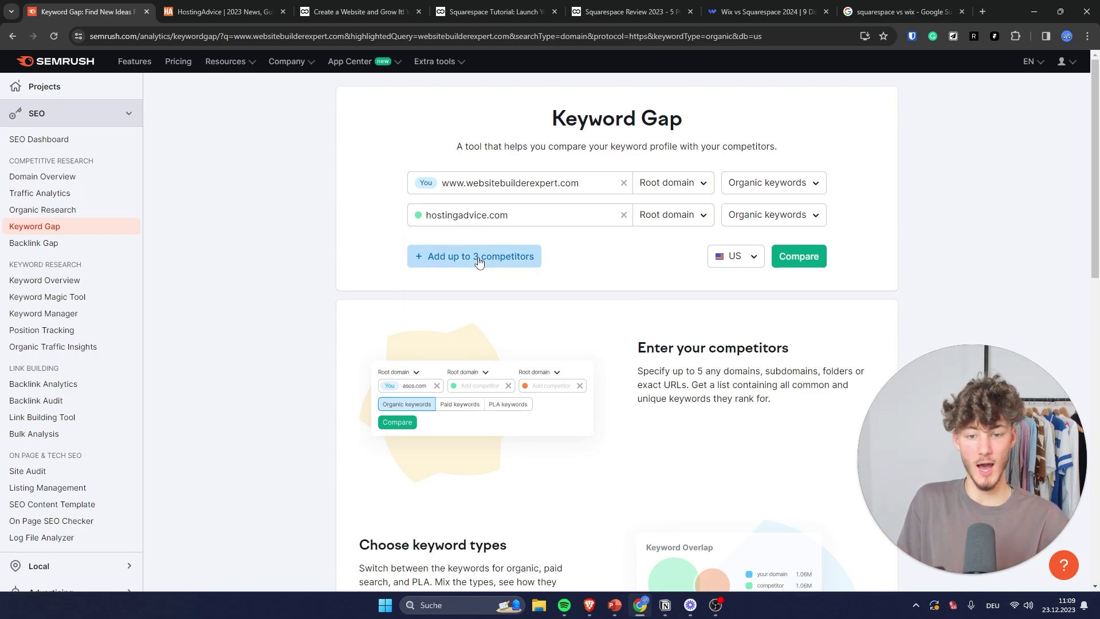
click(475, 255)
click(453, 309)
click(473, 279)
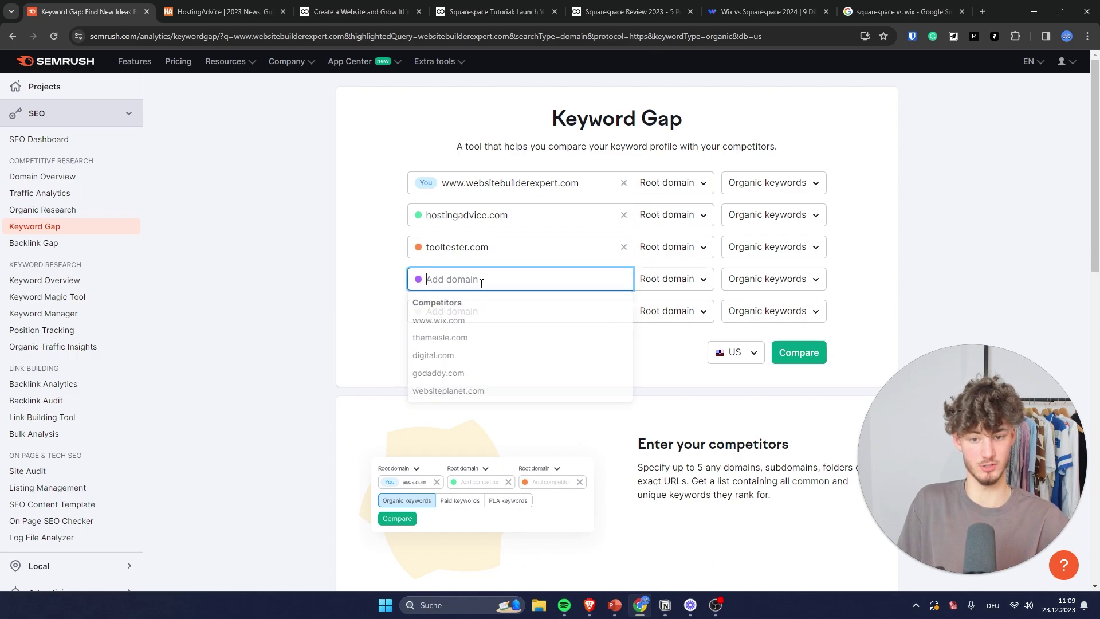
click(228, 6)
click(86, 12)
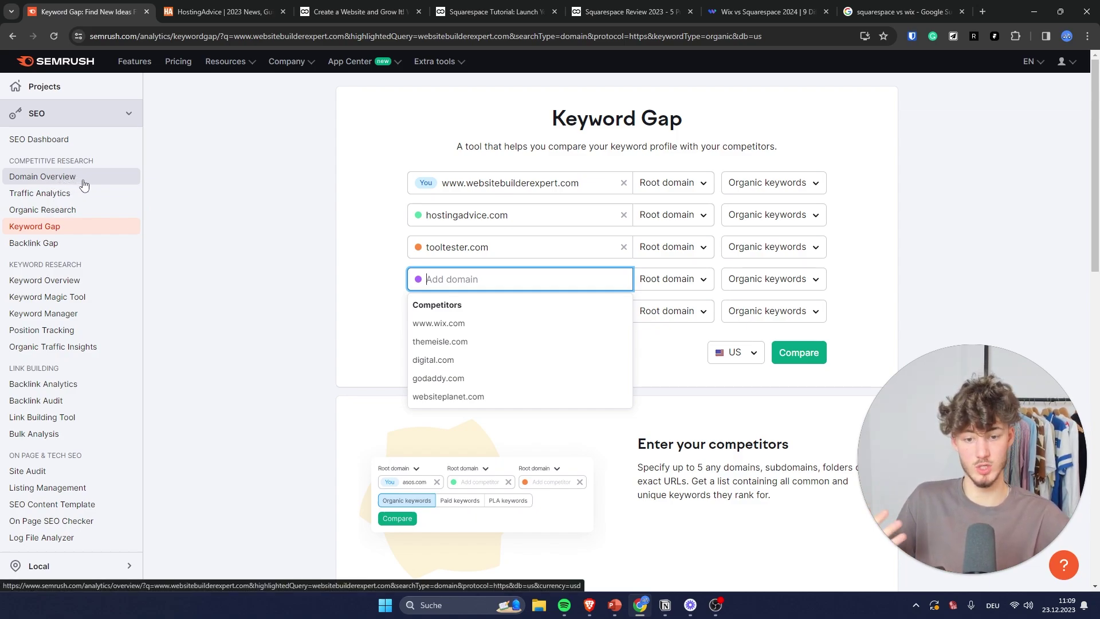
click(458, 396)
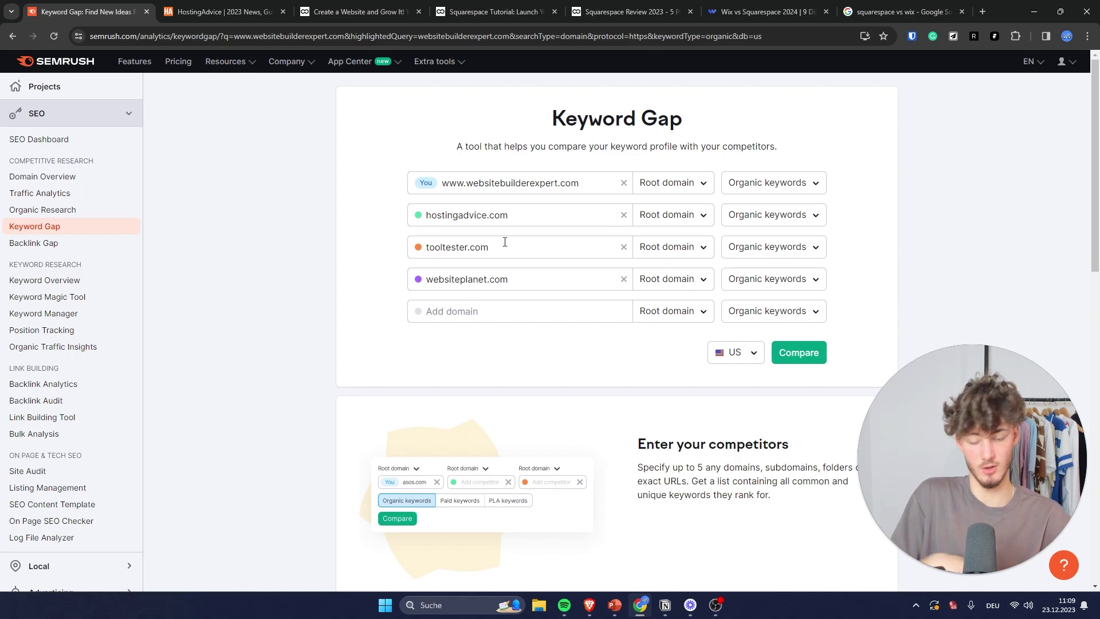
click(799, 354)
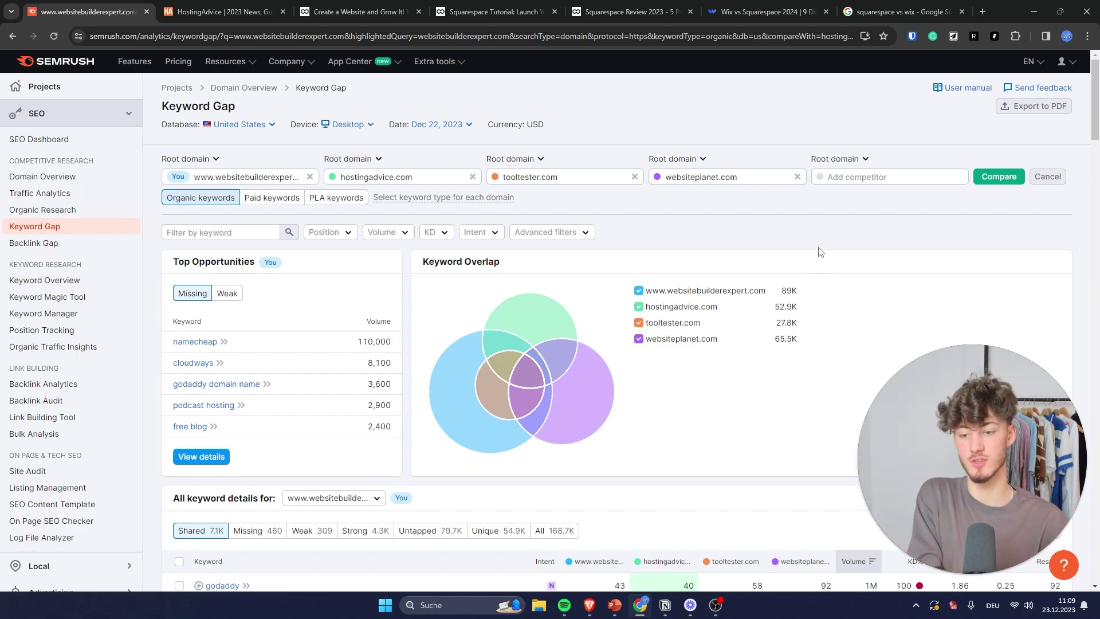
Step: Look through the keyword overlap chart and the shared keywords with each domain's rankings
scroll(783, 288, down, 1)
scroll(783, 288, down, 7)
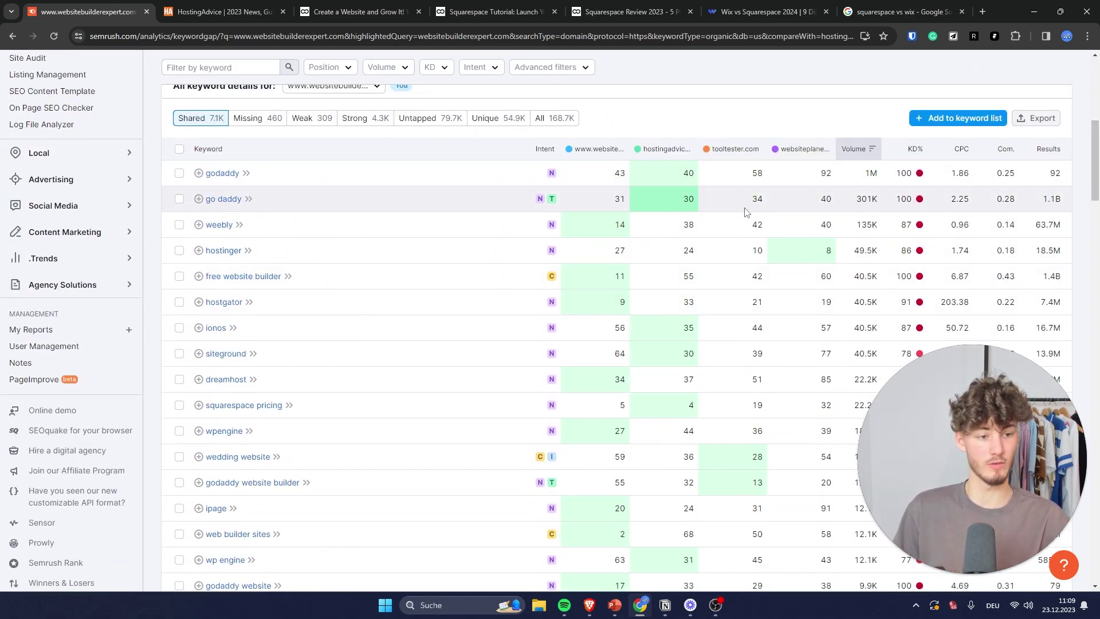
scroll(640, 235, up, 2)
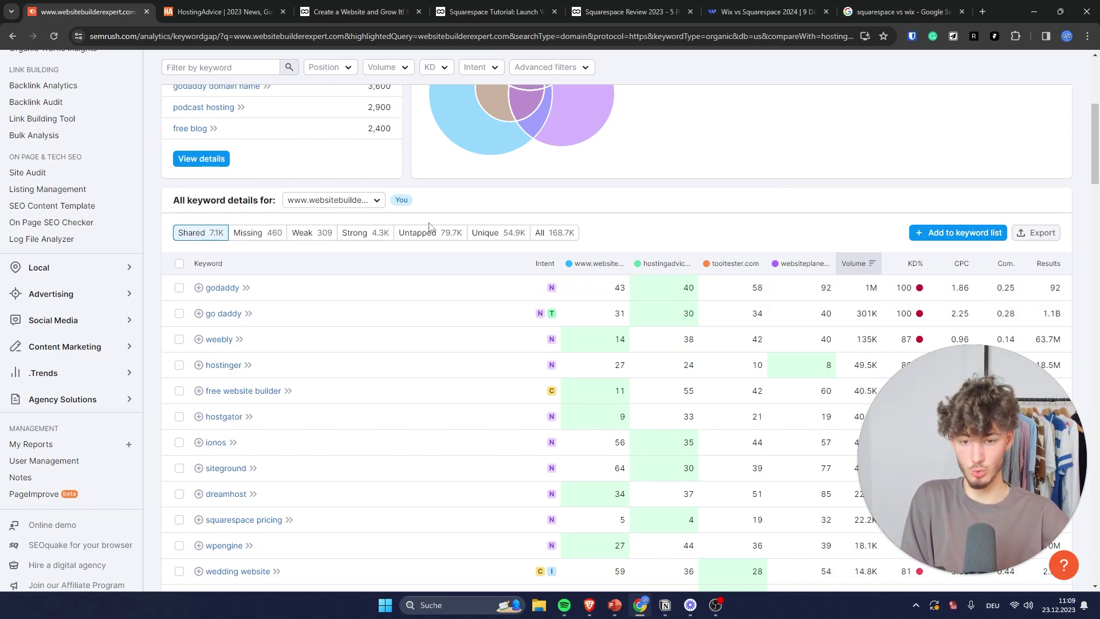
scroll(429, 227, up, 6)
scroll(213, 148, down, 8)
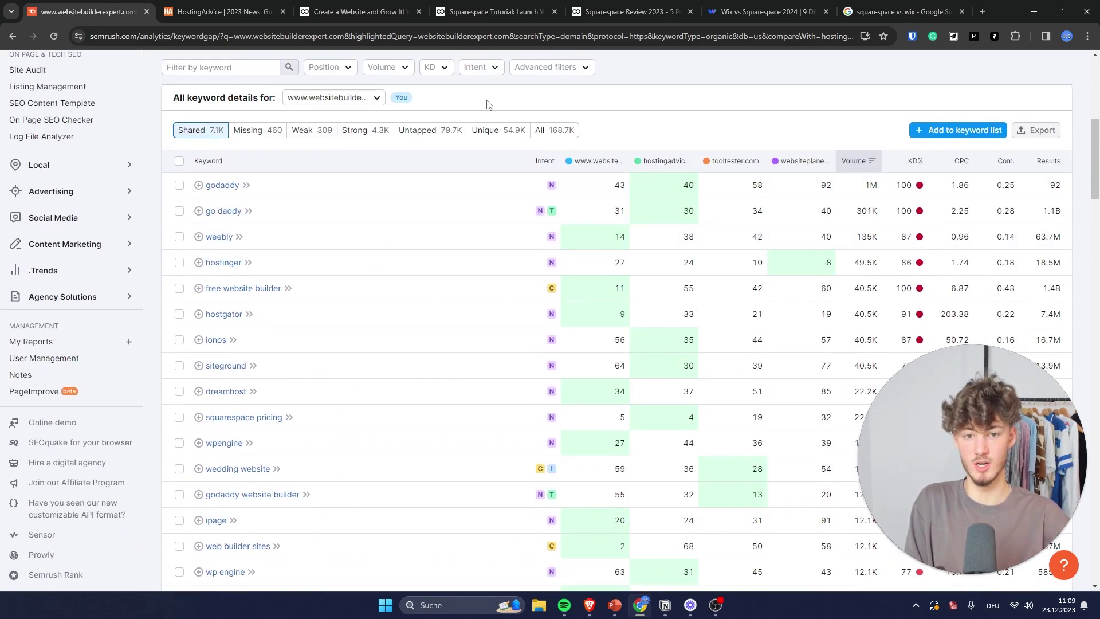
scroll(487, 104, up, 2)
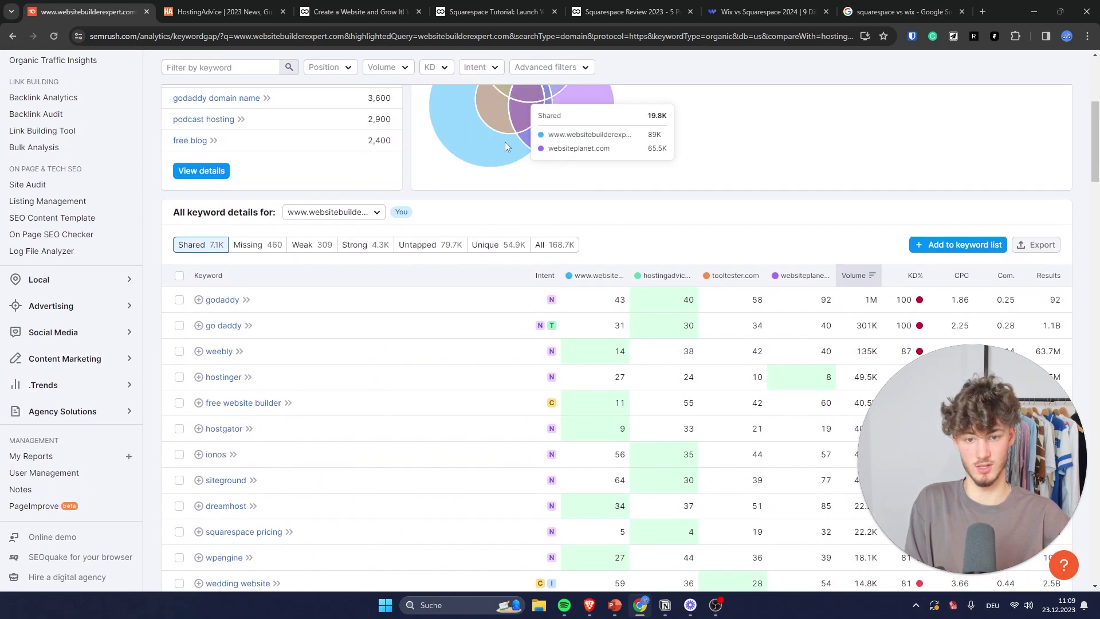
Step: Limit the keyword details to those missing for websitebuilderexpert.com and scan the list for content opportunities
click(267, 249)
scroll(721, 317, down, 10)
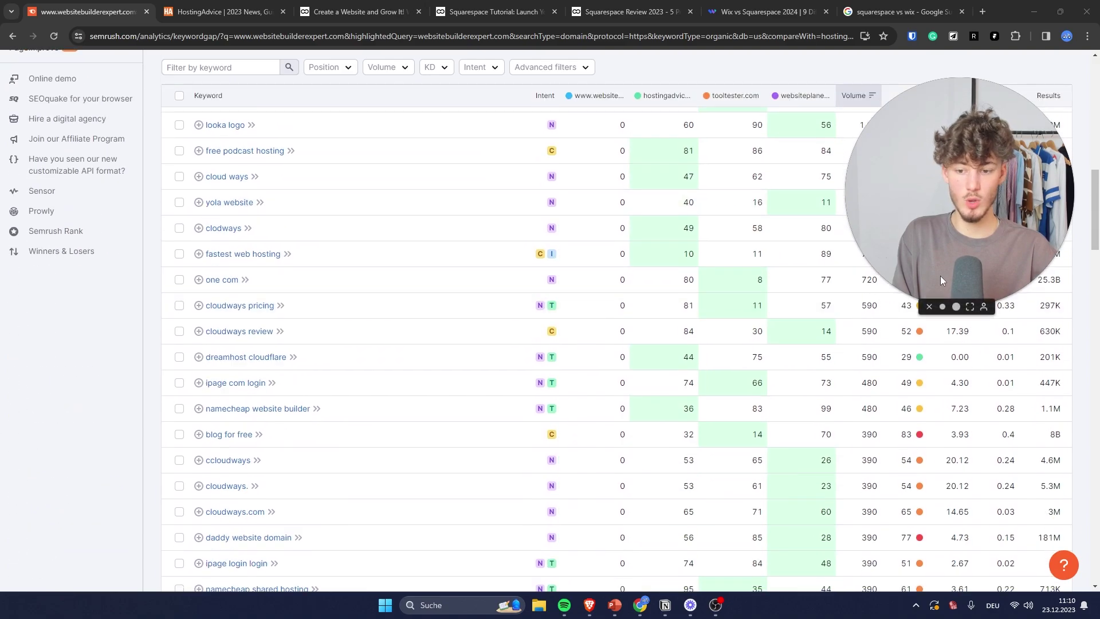
scroll(572, 355, down, 2)
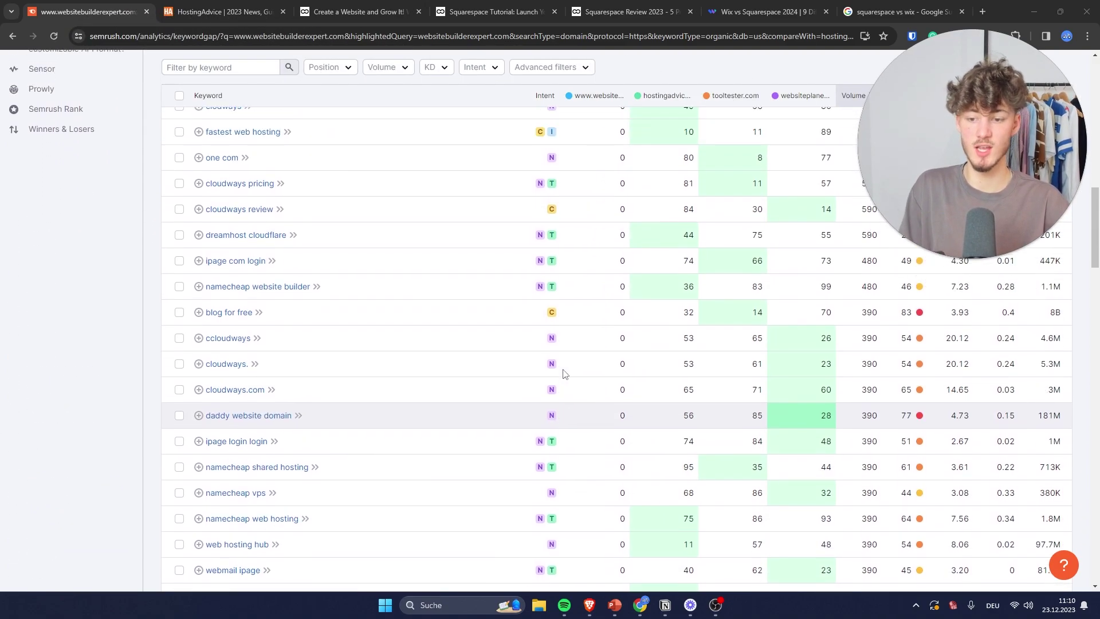
scroll(596, 369, up, 2)
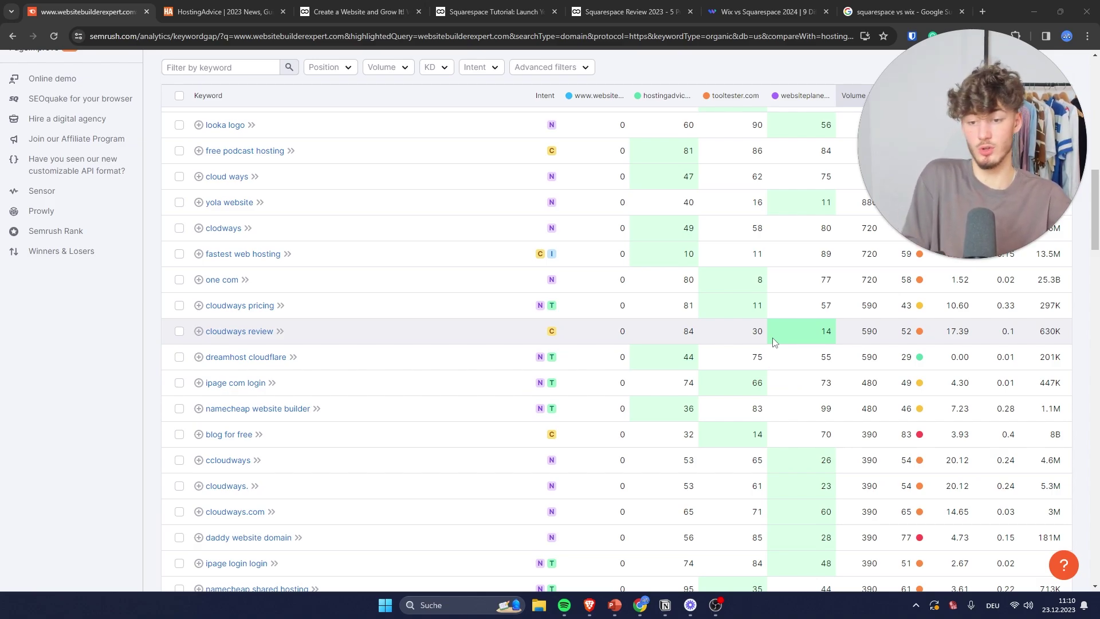
scroll(665, 349, down, 1)
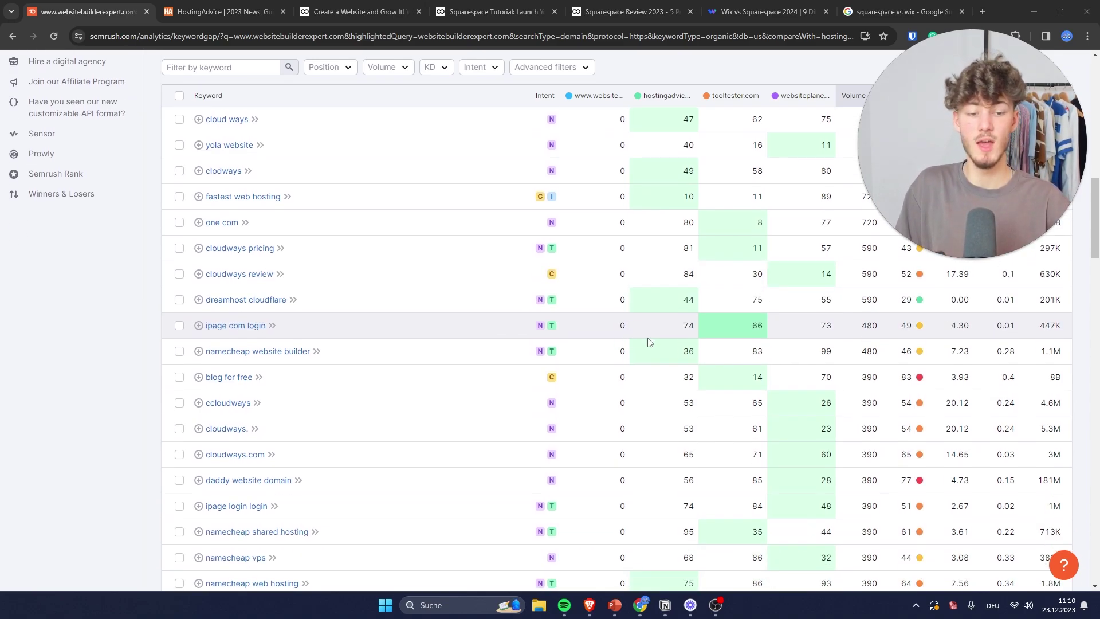
Step: Open the keyword overview for "namecheap website builder" in a new tab, glancing at the Wix vs Squarespace article before viewing it
middle_click(264, 356)
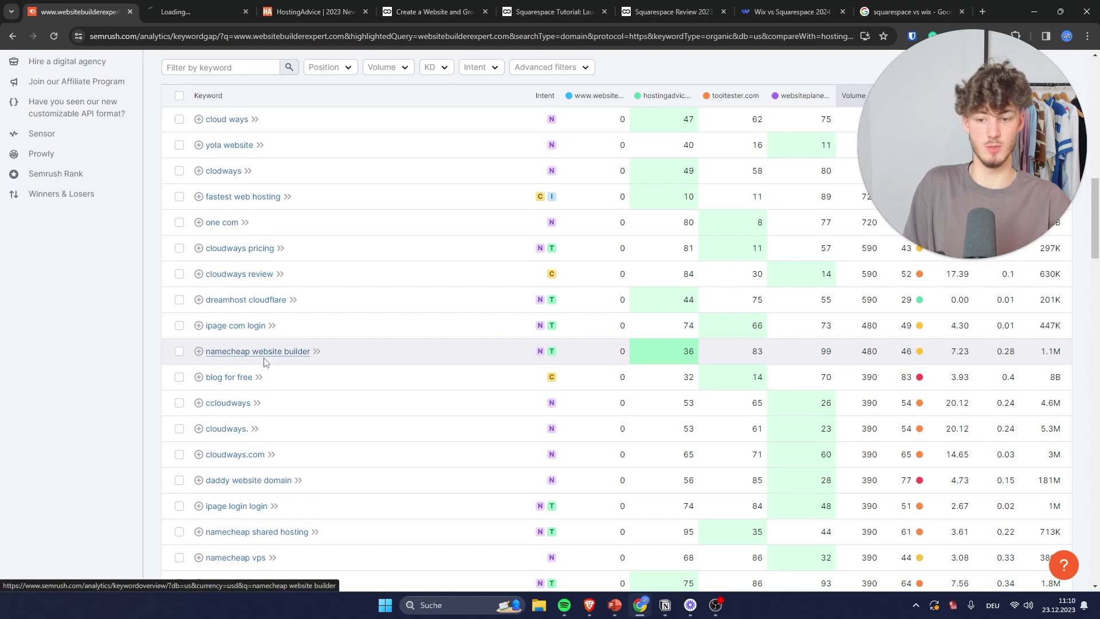
click(198, 12)
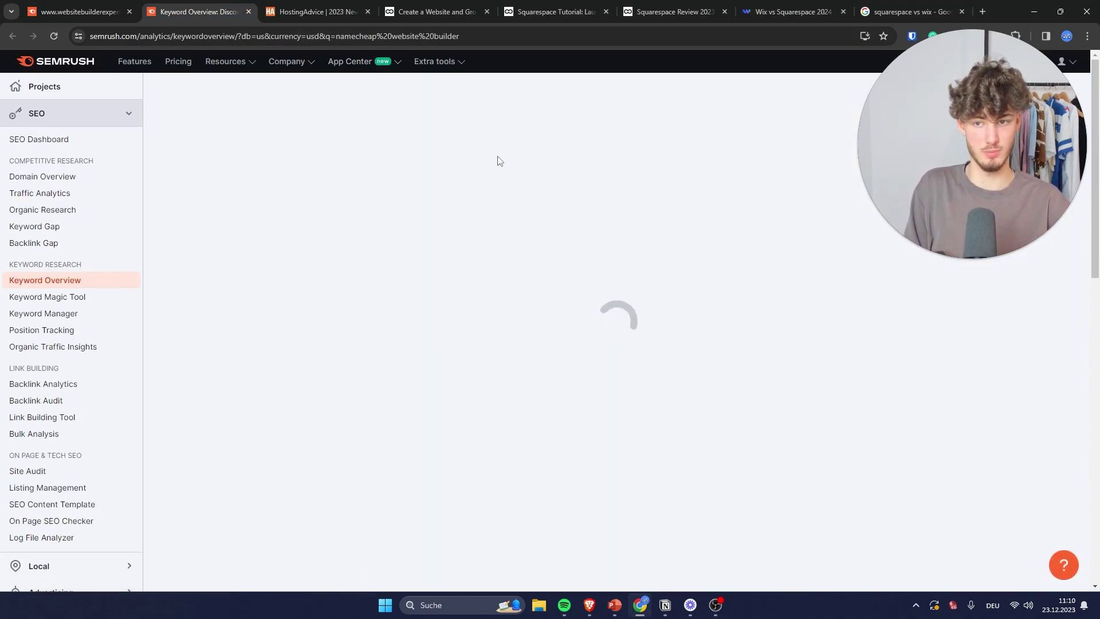
click(77, 11)
click(794, 11)
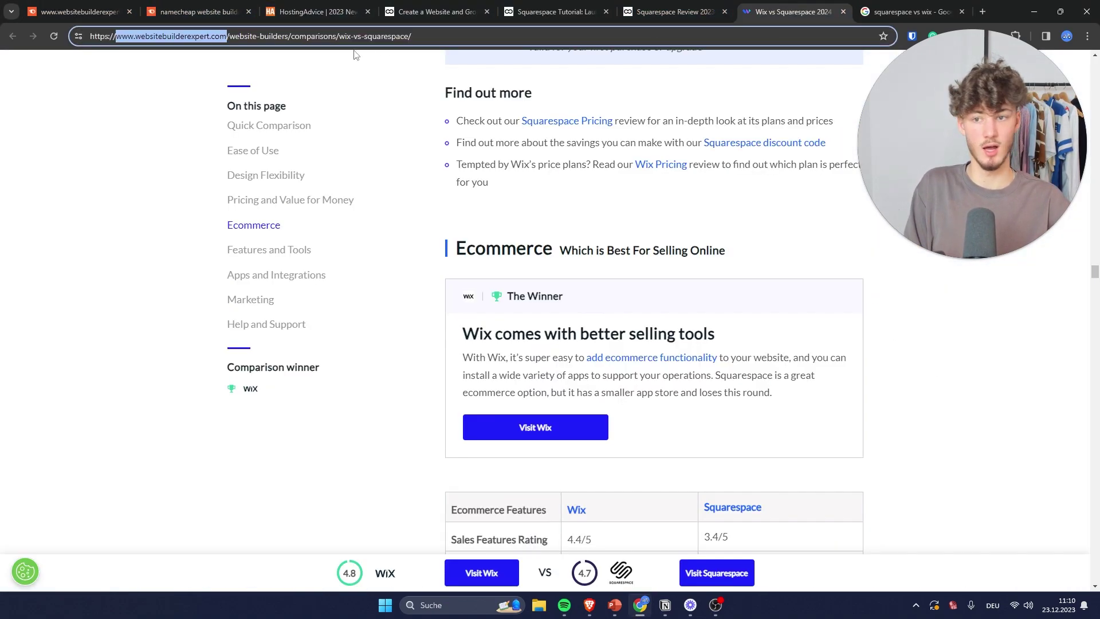
scroll(355, 54, up, 20)
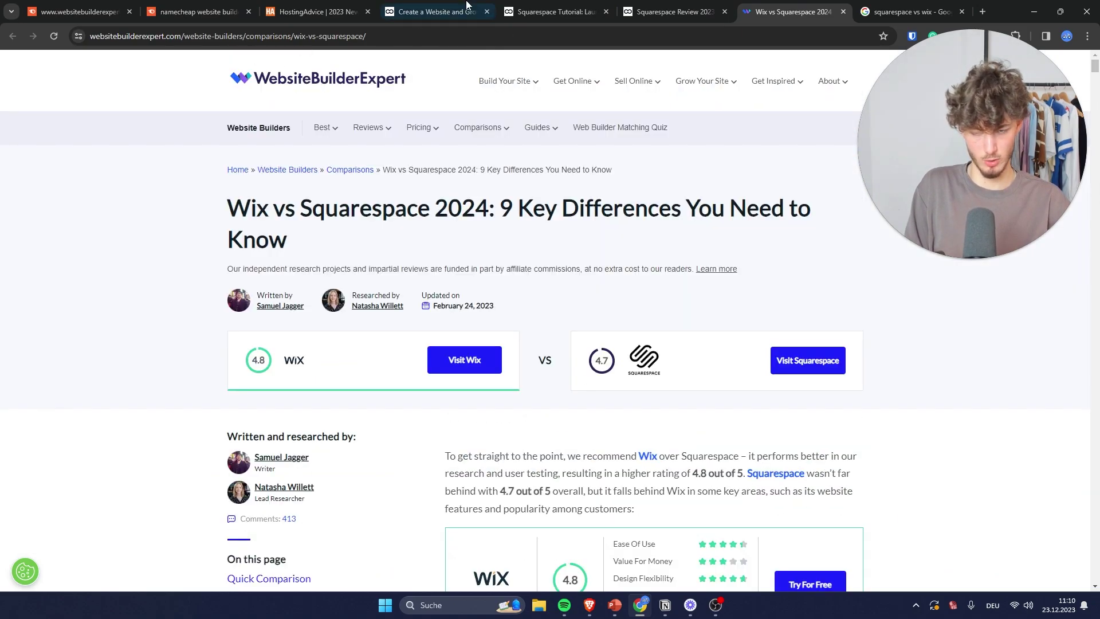
click(198, 11)
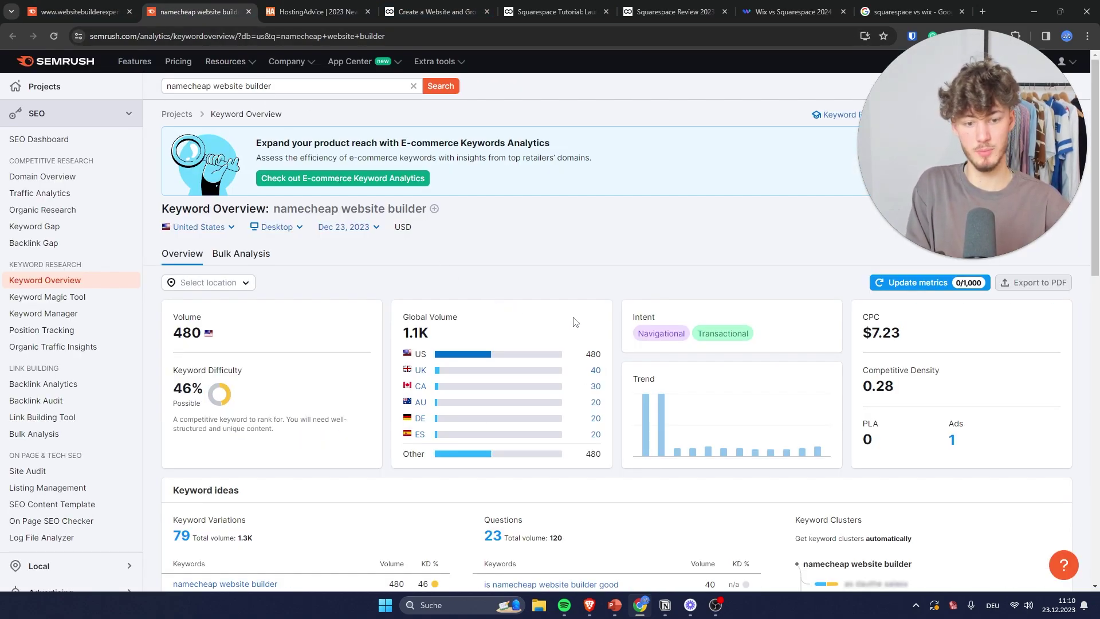
Step: Examine the search volume, keyword difficulty, trend and keyword ideas for "namecheap website builder"
scroll(575, 322, down, 3)
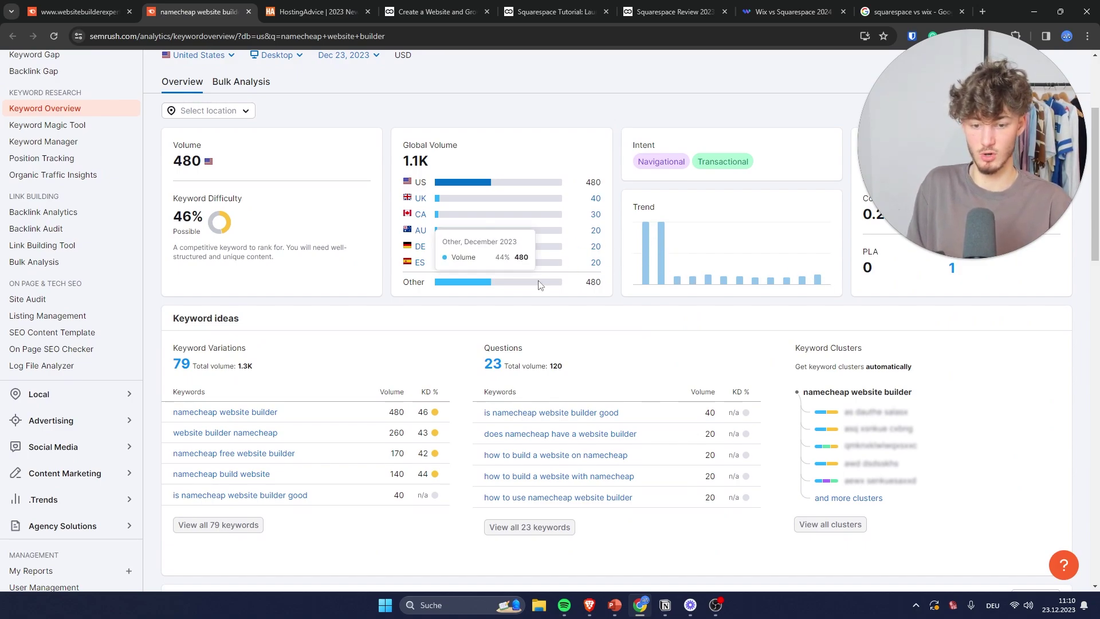
scroll(538, 285, down, 2)
scroll(494, 359, up, 4)
scroll(630, 344, down, 3)
scroll(677, 326, up, 3)
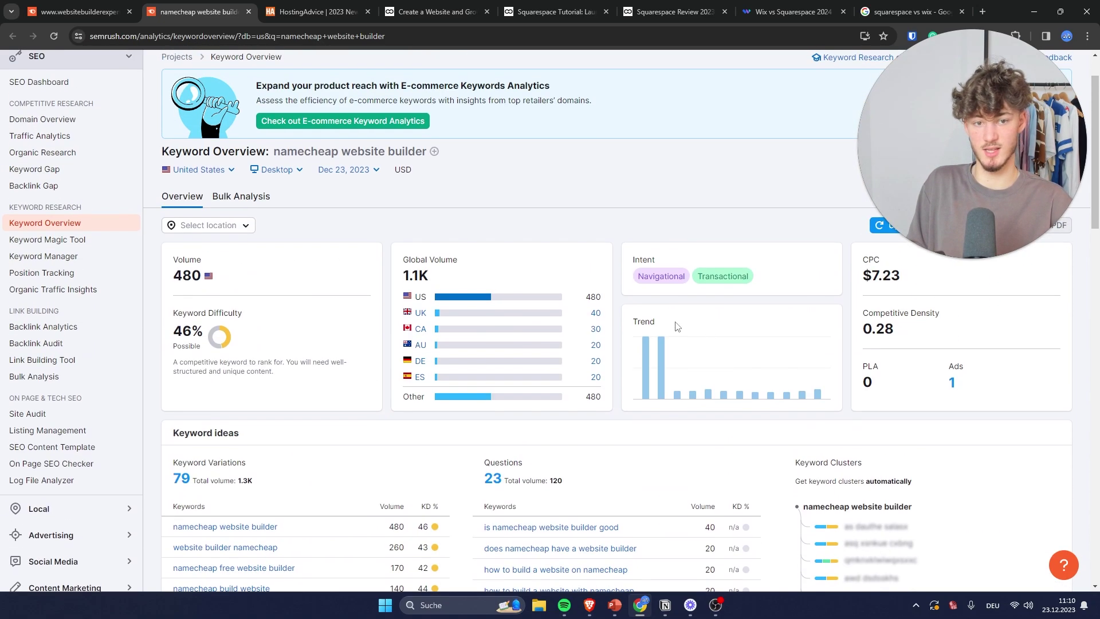
drag(160, 324, 442, 343)
click(293, 338)
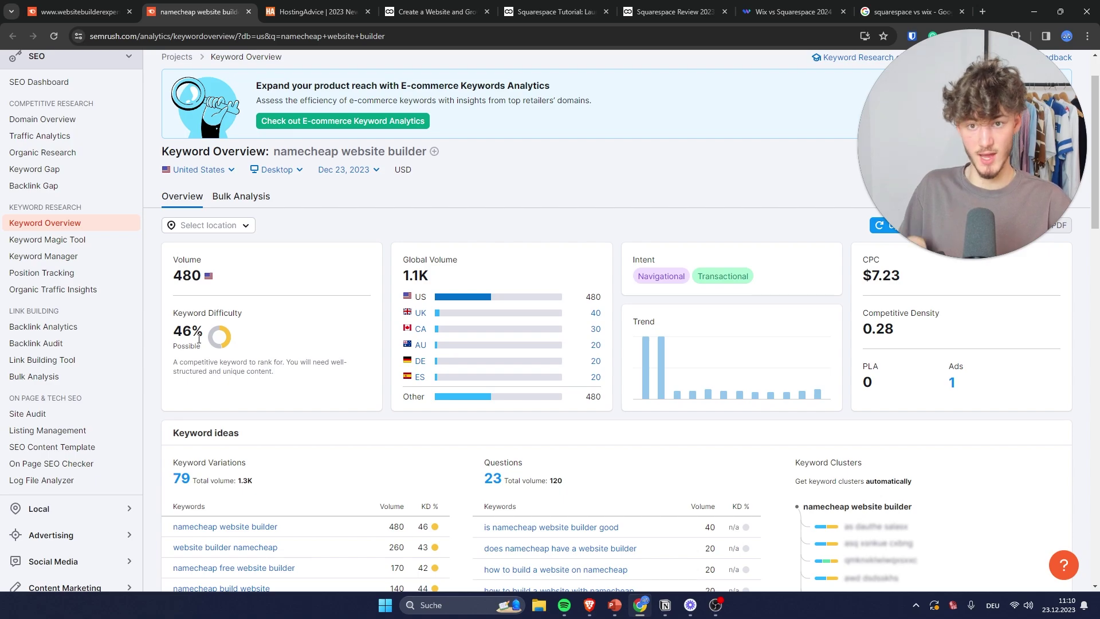
Step: Move the Wix vs Squarespace article tab beside the namecheap keyword overview tab and return to the Keyword Gap report
drag(791, 12, 376, 4)
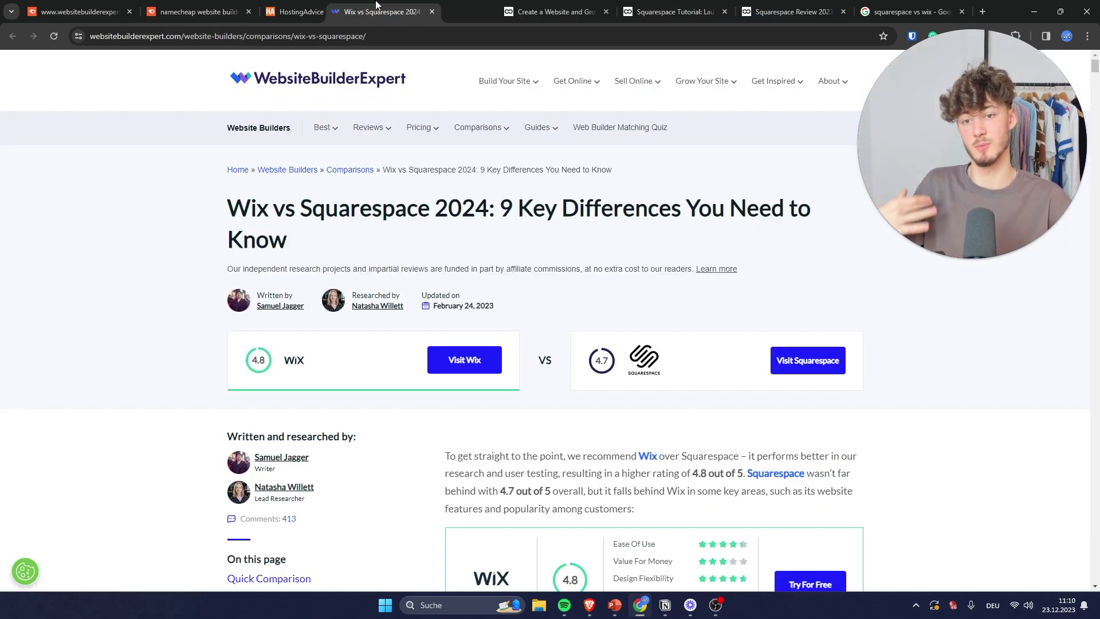
click(196, 8)
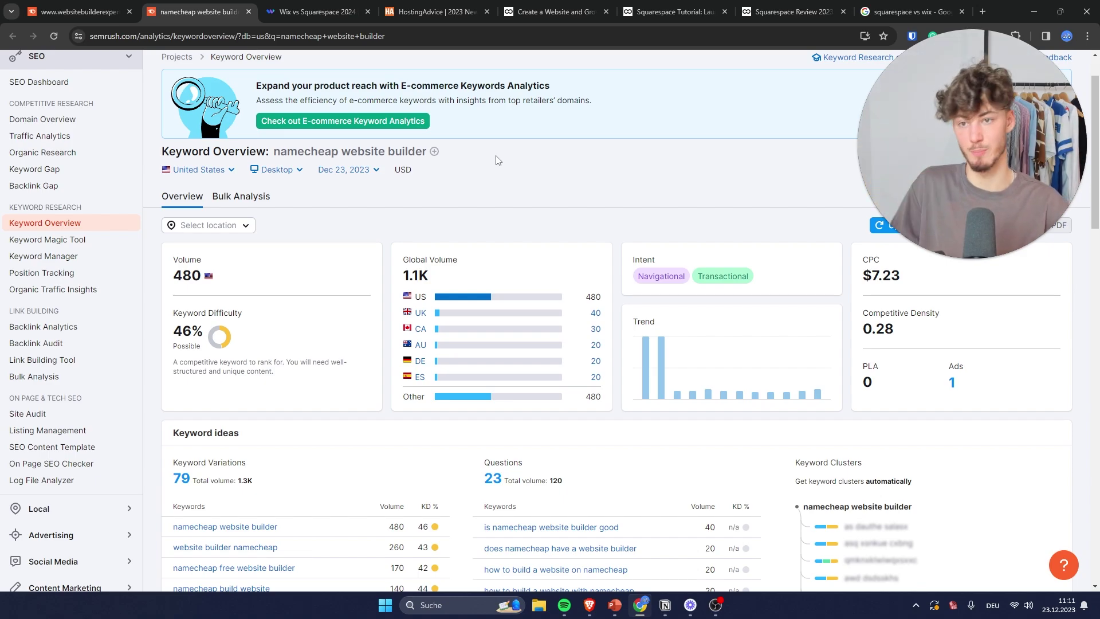
click(130, 18)
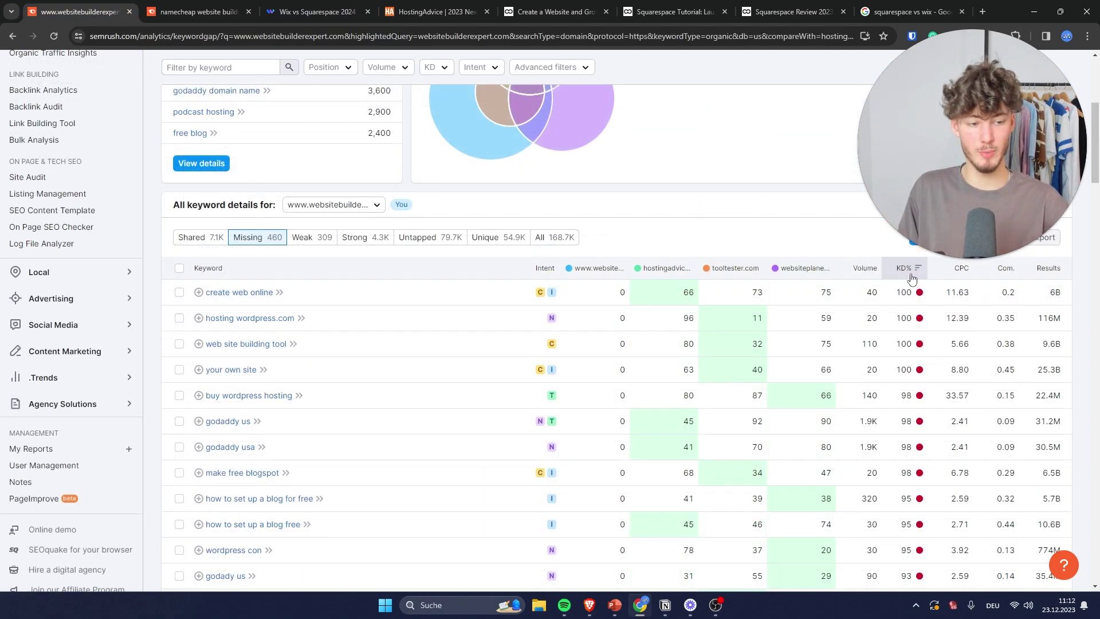
Step: Sort the missing keywords by keyword difficulty from lowest to highest and scan the list for easy content opportunities
click(914, 278)
scroll(763, 336, up, 4)
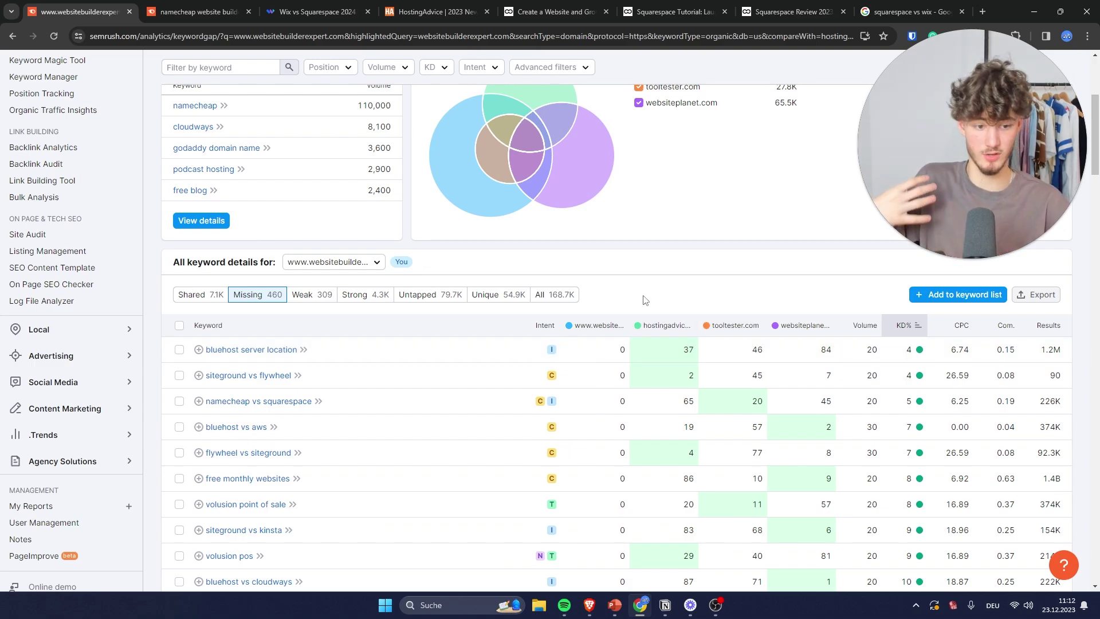
scroll(716, 352, down, 2)
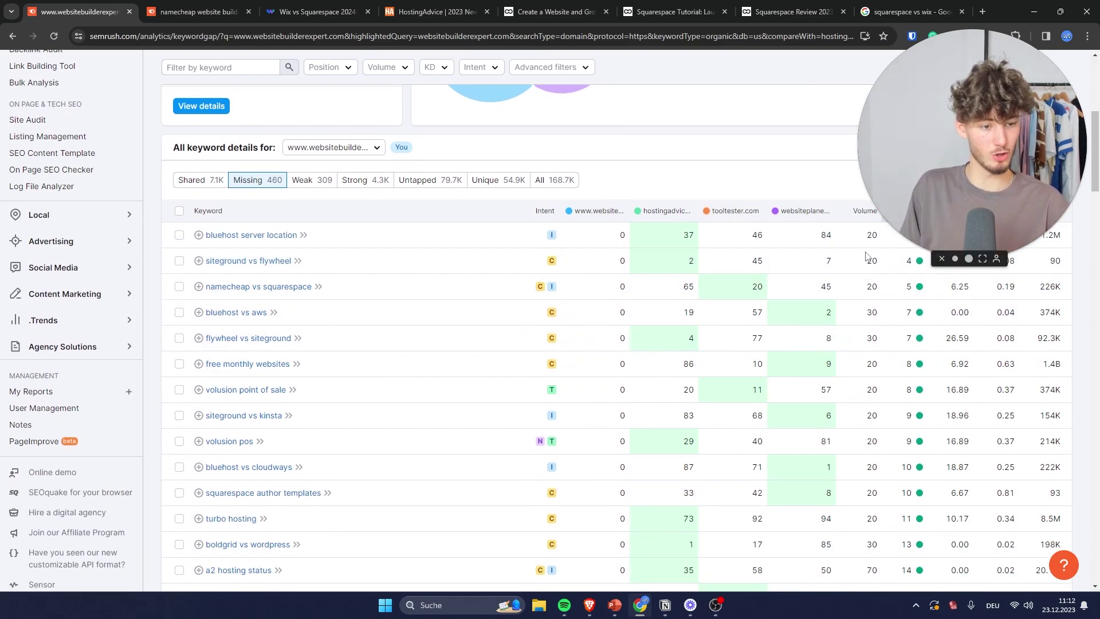
scroll(860, 401, up, 2)
double_click(871, 427)
scroll(865, 409, down, 20)
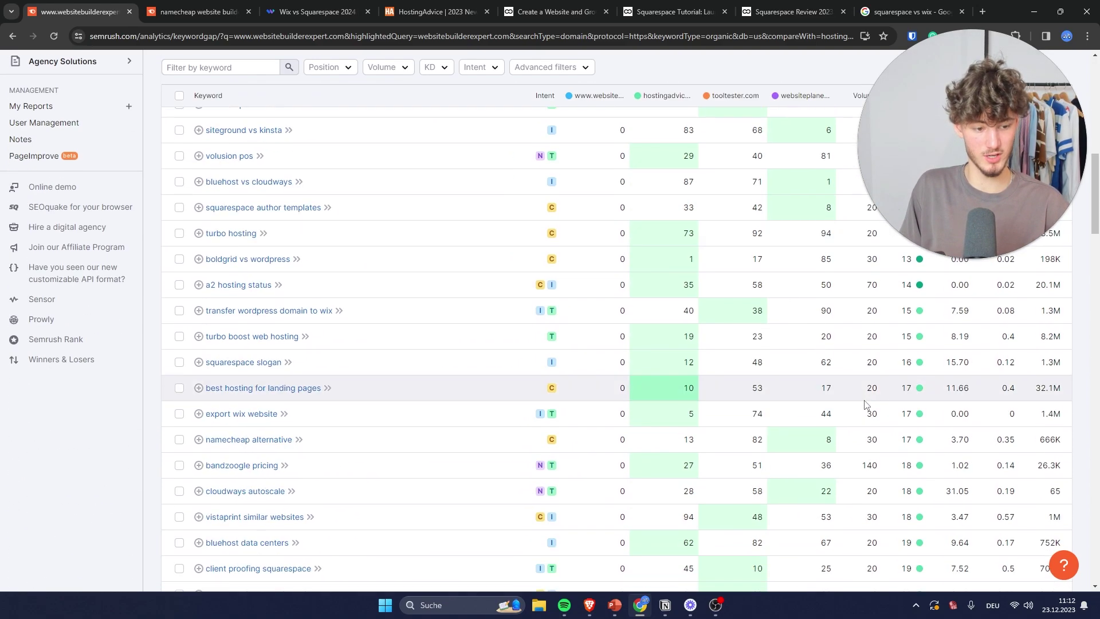
scroll(856, 395, down, 3)
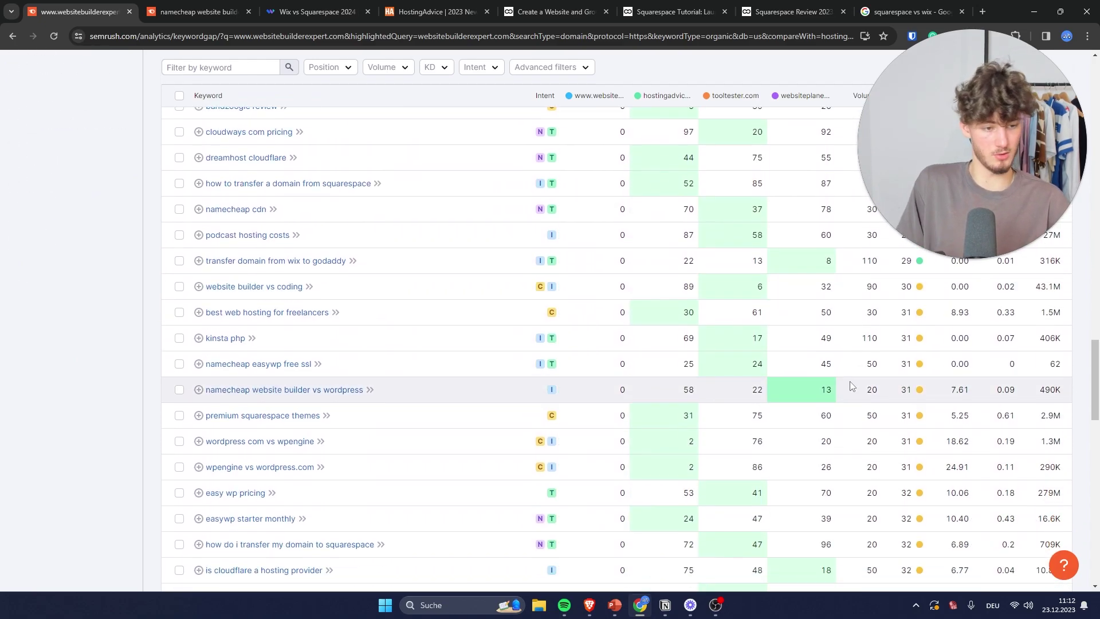
scroll(610, 354, up, 3)
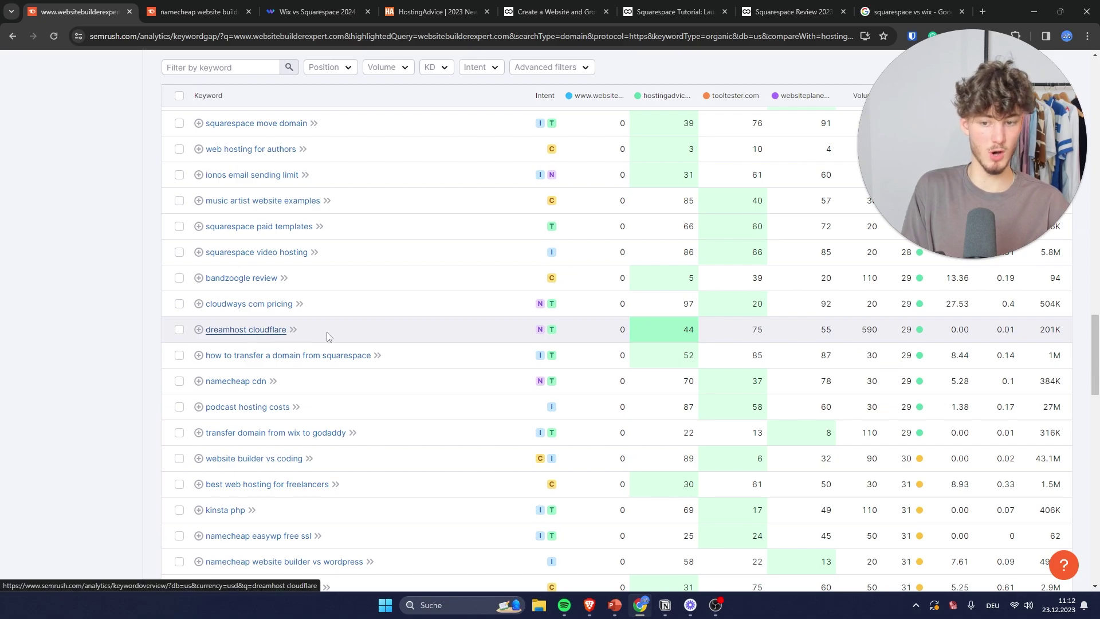
scroll(871, 351, up, 1)
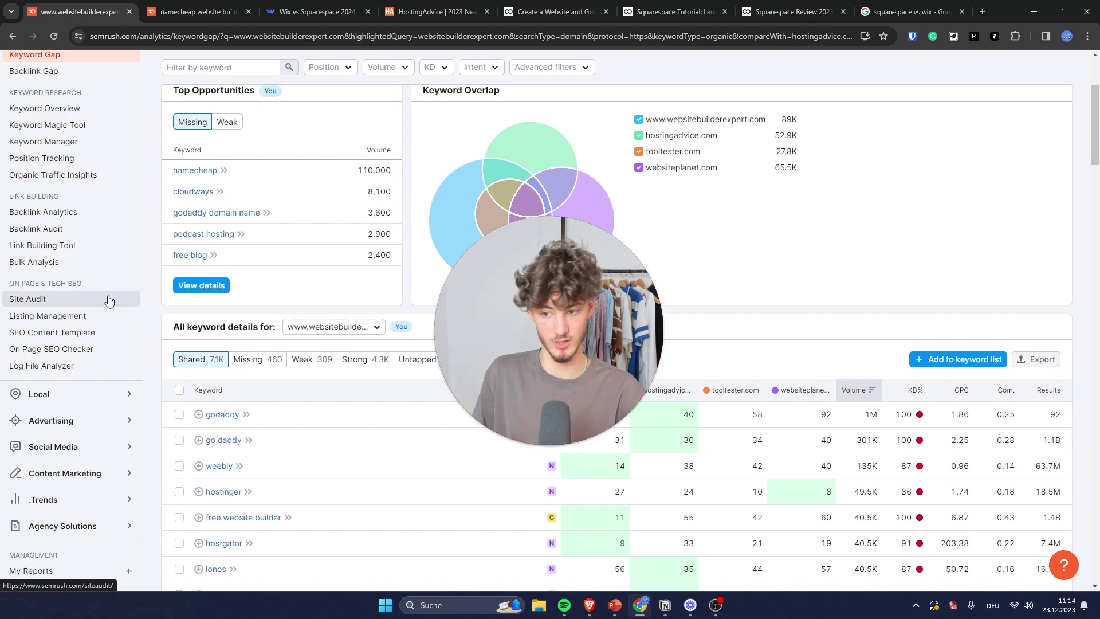
Step: Open the Site Audit tool in a new tab and switch to it
middle_click(51, 304)
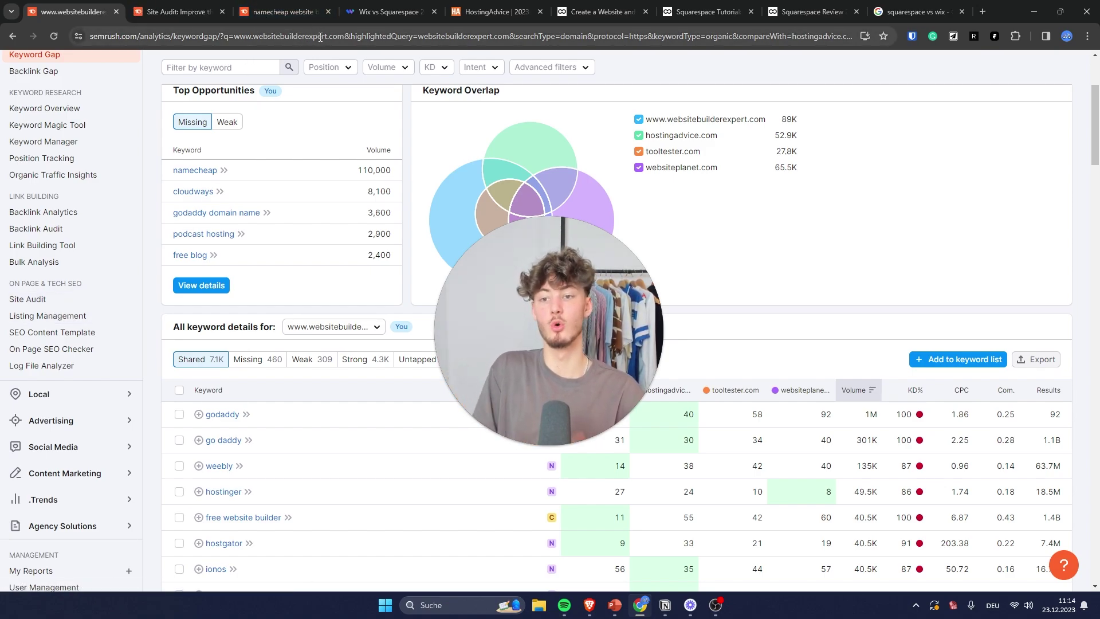
click(222, 11)
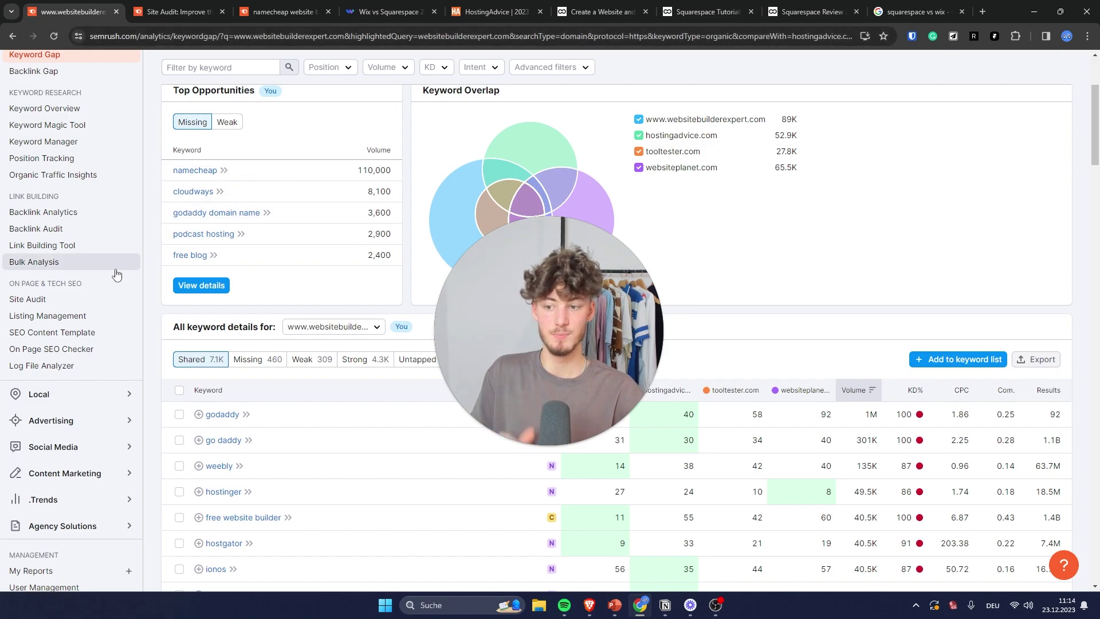
click(57, 301)
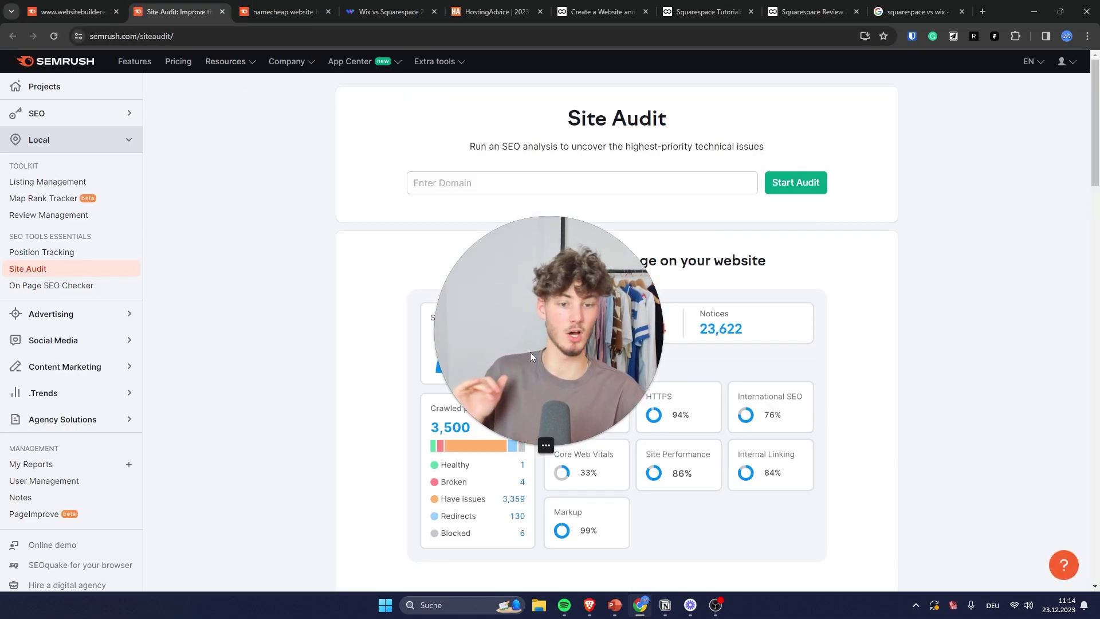
Step: Copy the Wix vs Squarespace article's URL, enter it as the Site Audit domain and try to start the audit
click(372, 11)
click(369, 35)
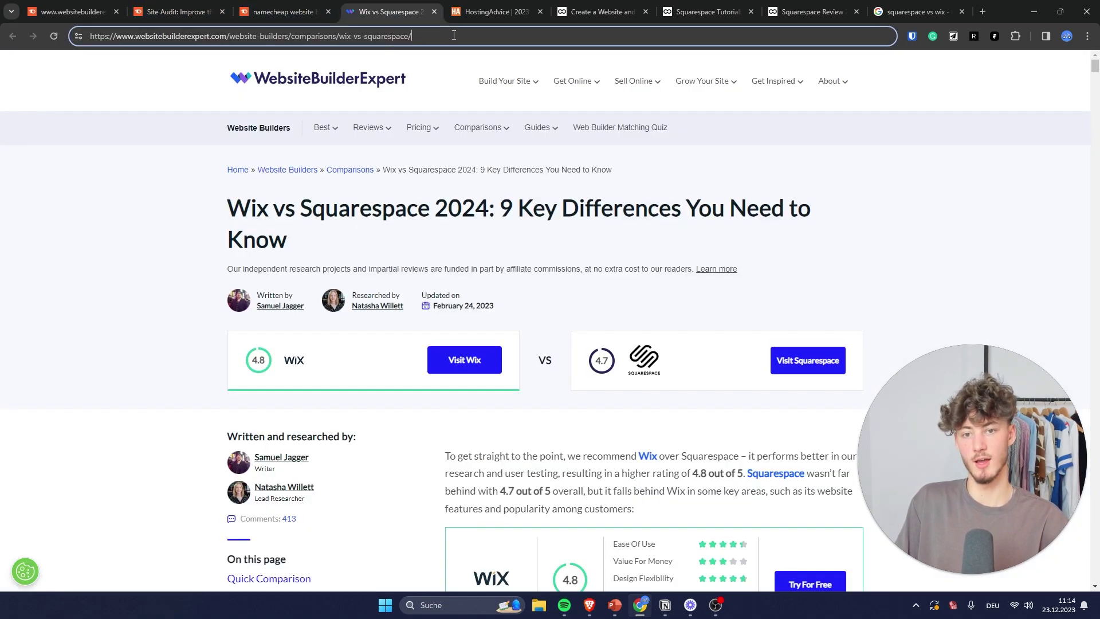
right_click(410, 39)
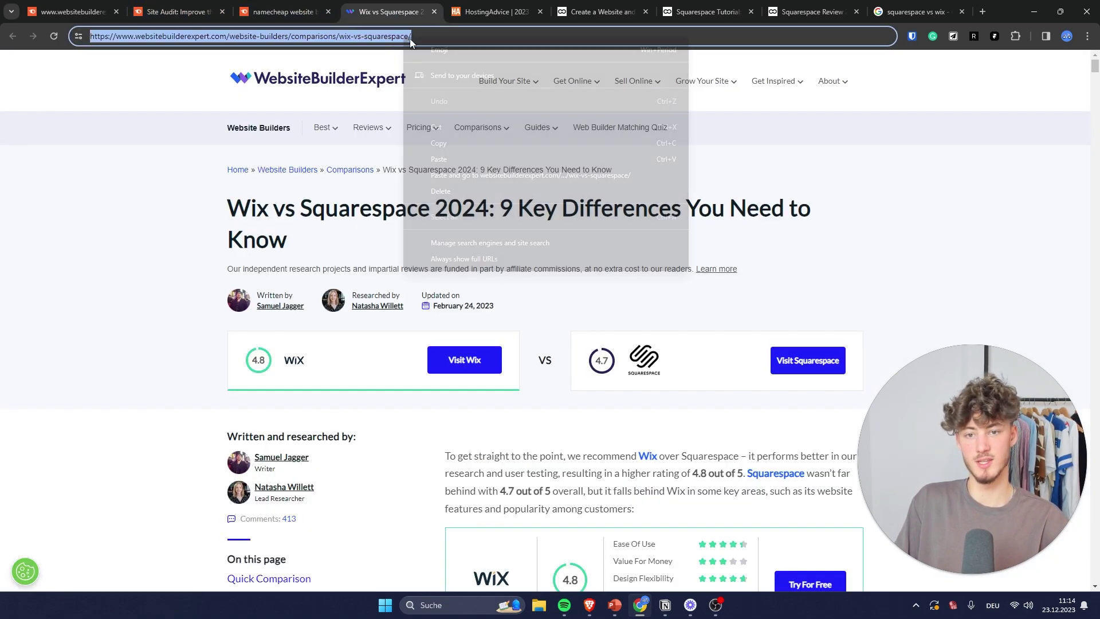
click(439, 143)
click(177, 12)
click(582, 183)
key(ctrl+v)
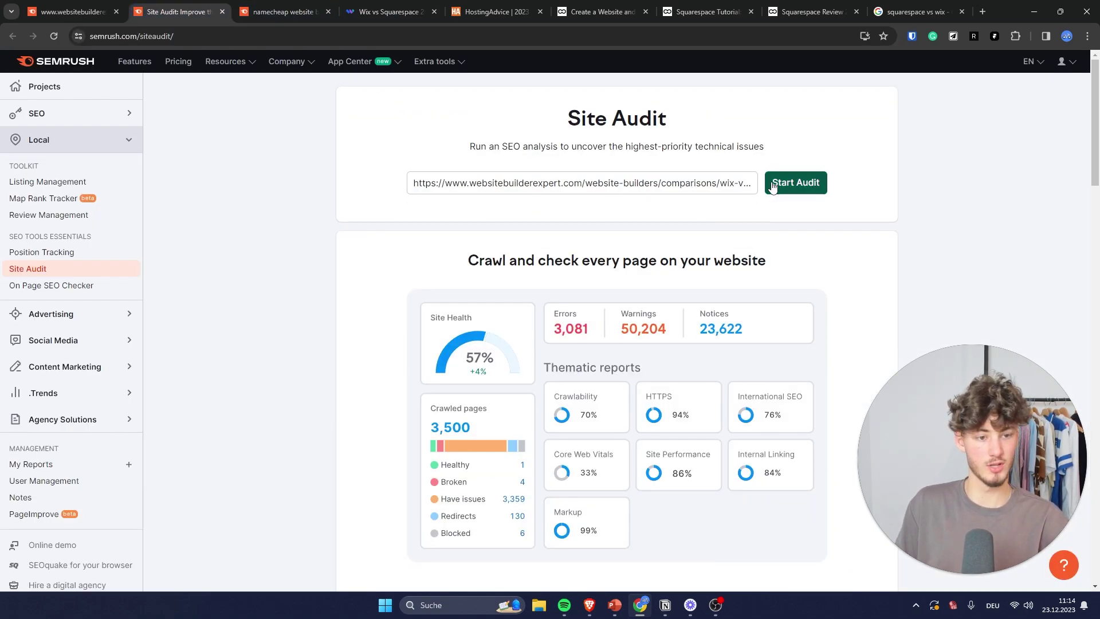
click(773, 185)
drag(584, 181, 753, 182)
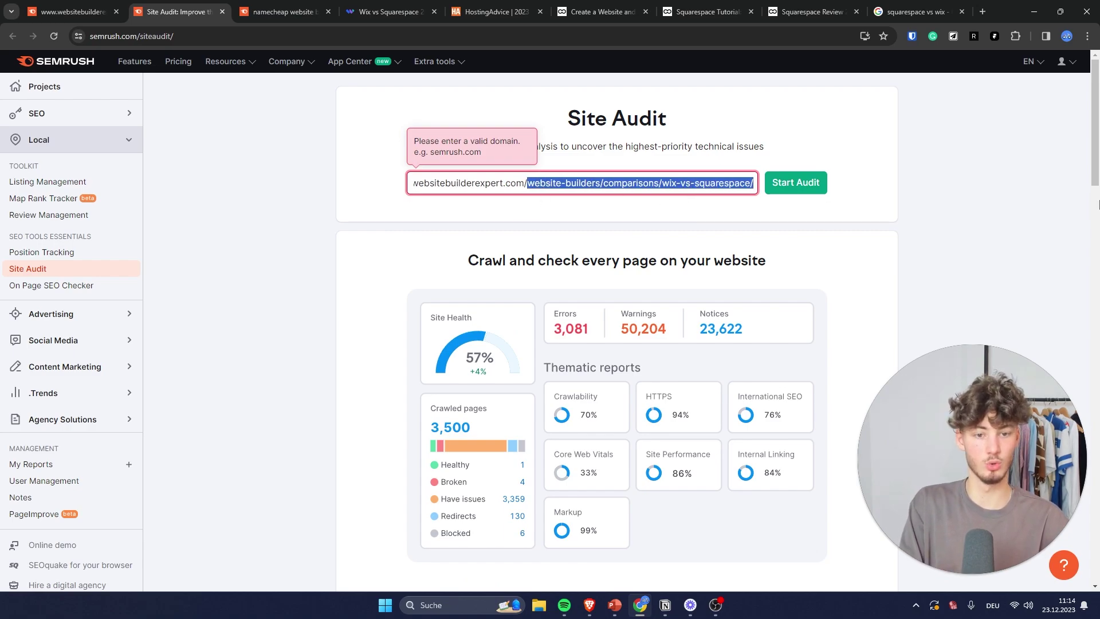
key(BackSpace)
click(796, 182)
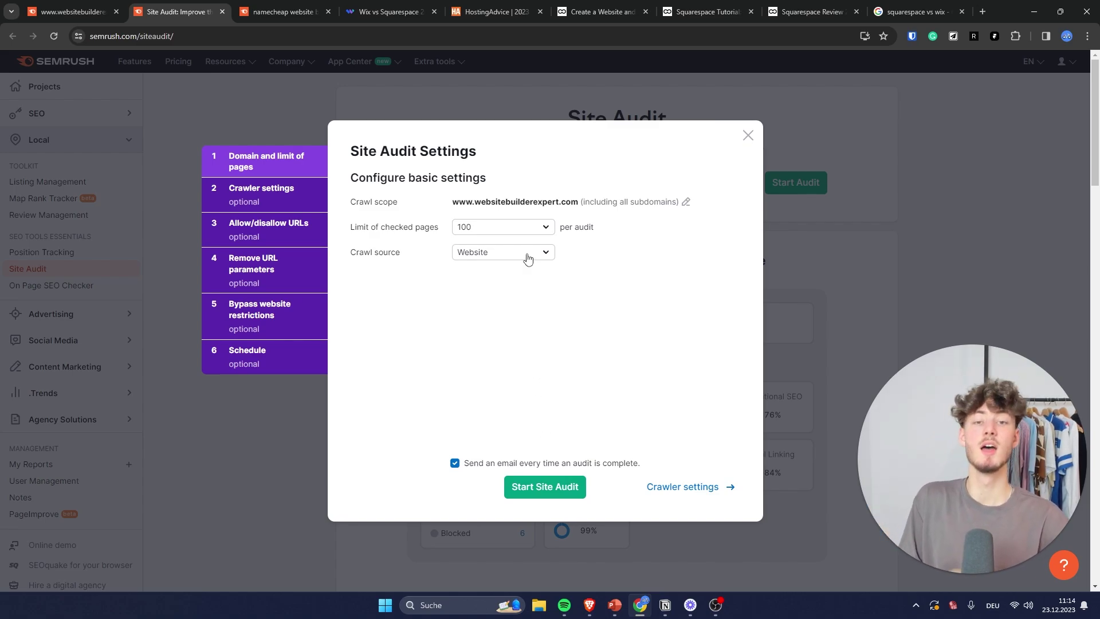
Step: Look through the crawler, allow/disallow URLs, URL parameters, schedule and website restriction settings, closing them without starting the audit
click(273, 200)
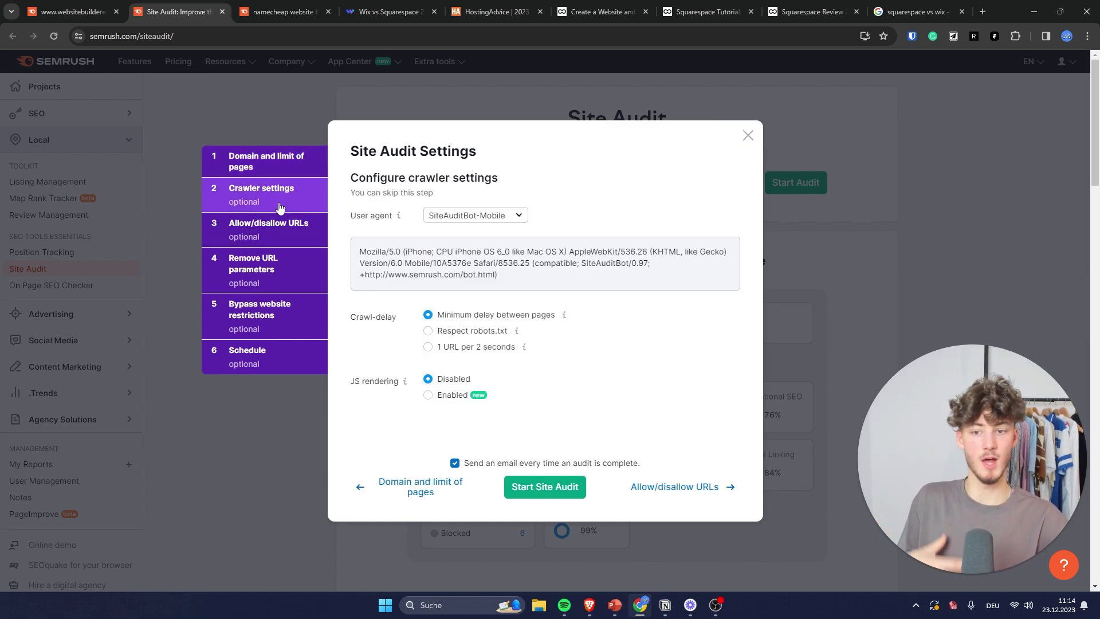
click(275, 238)
click(256, 281)
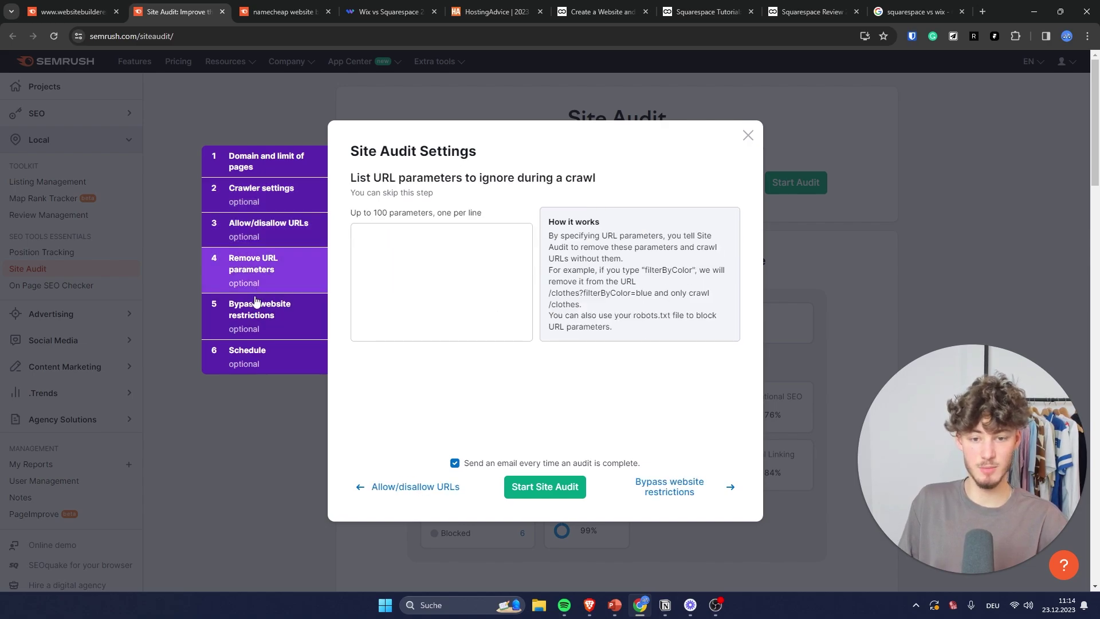
click(260, 353)
click(265, 311)
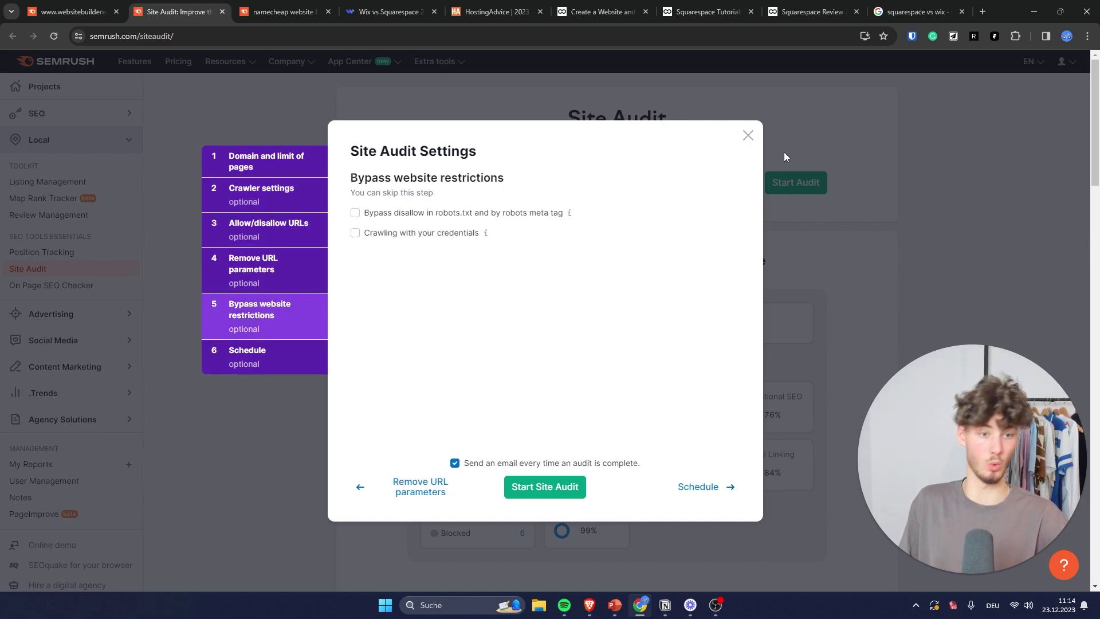
click(748, 135)
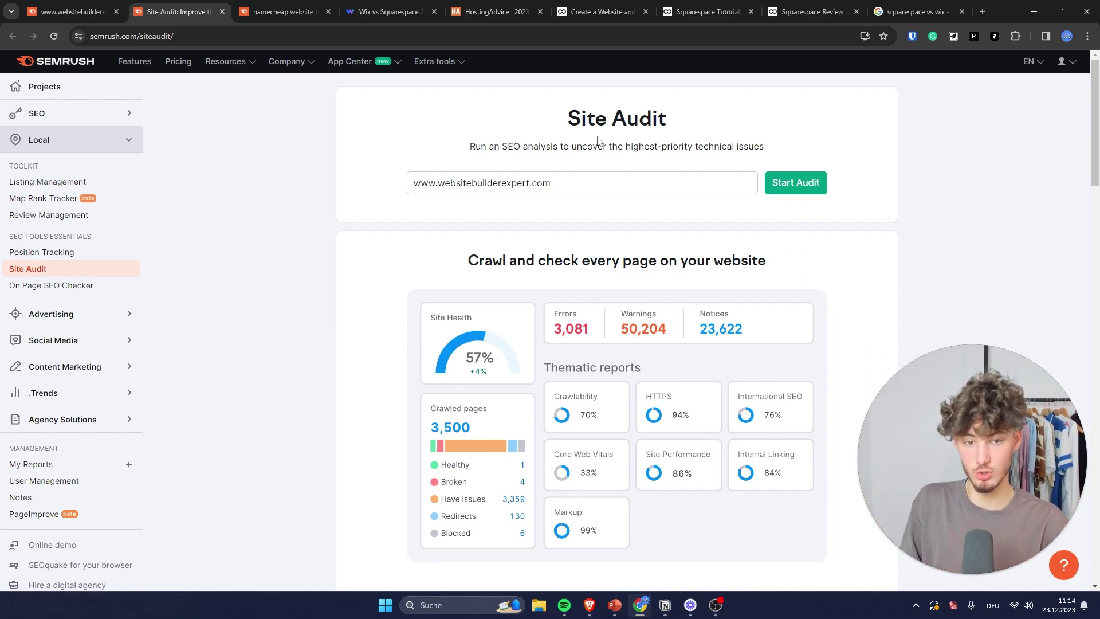
Step: Examine the Site Audit description and the sample report's site health, crawled pages, errors and thematic reports
drag(564, 124, 712, 120)
click(713, 120)
drag(524, 148, 817, 173)
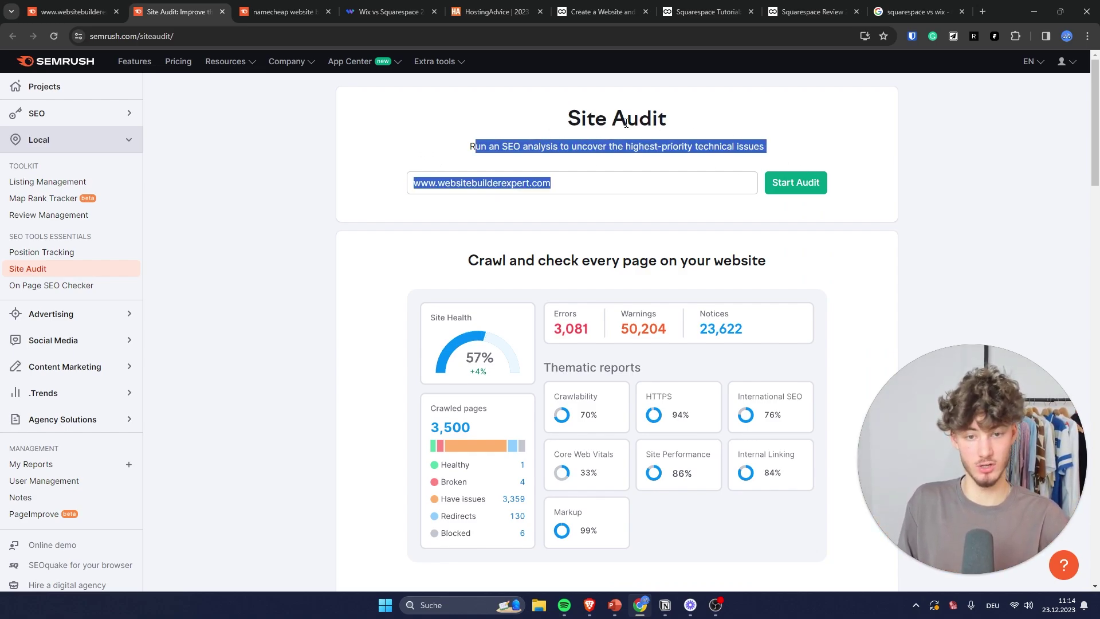
click(479, 144)
drag(466, 148, 831, 150)
click(597, 146)
click(834, 150)
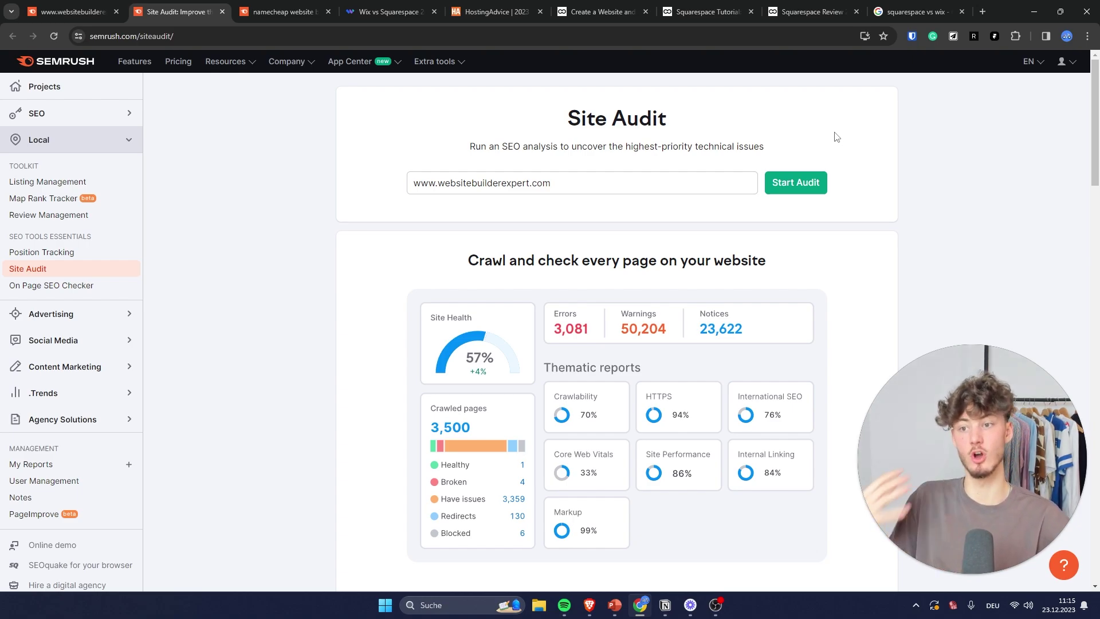
scroll(653, 191, down, 2)
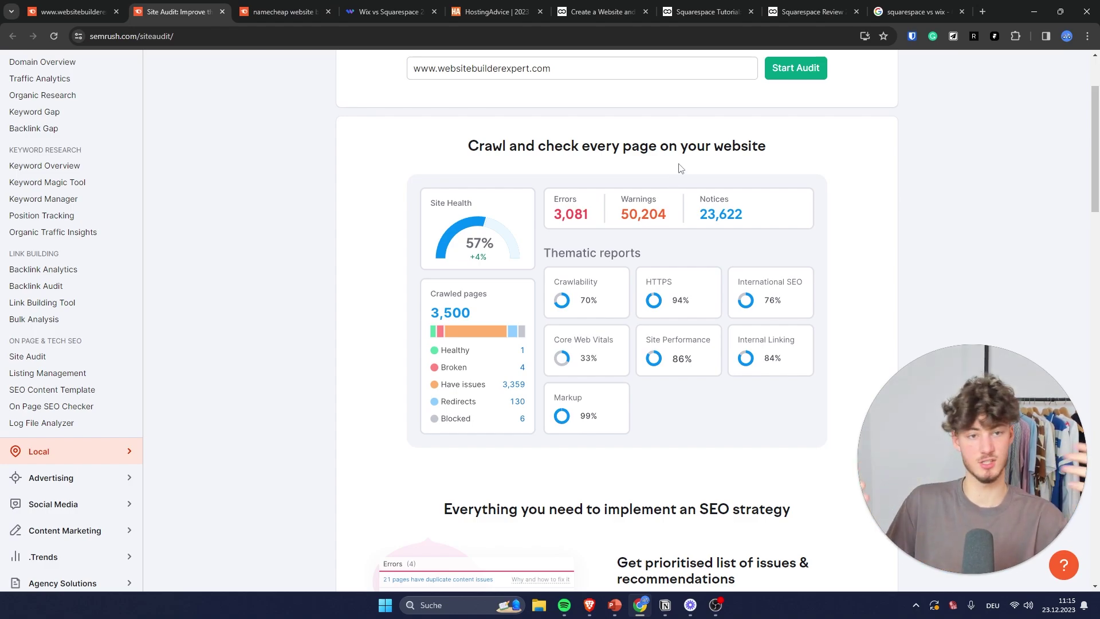
scroll(111, 422, up, 1)
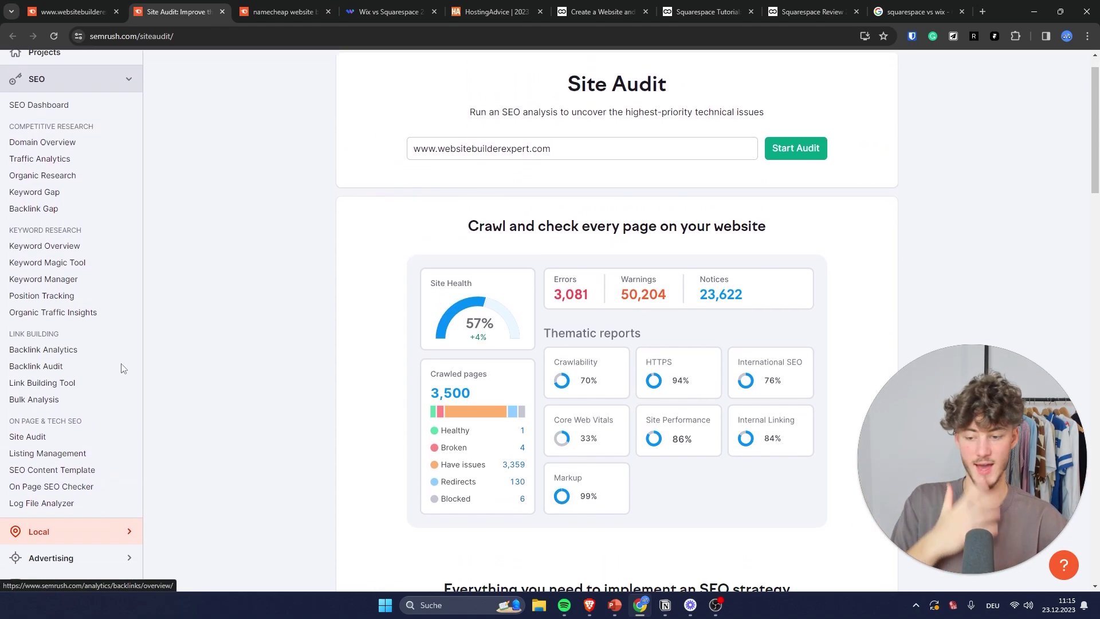
Step: Create an SEO Content Template for the keyword "Squarespace vs Wix" targeting US (Desktop)
click(88, 452)
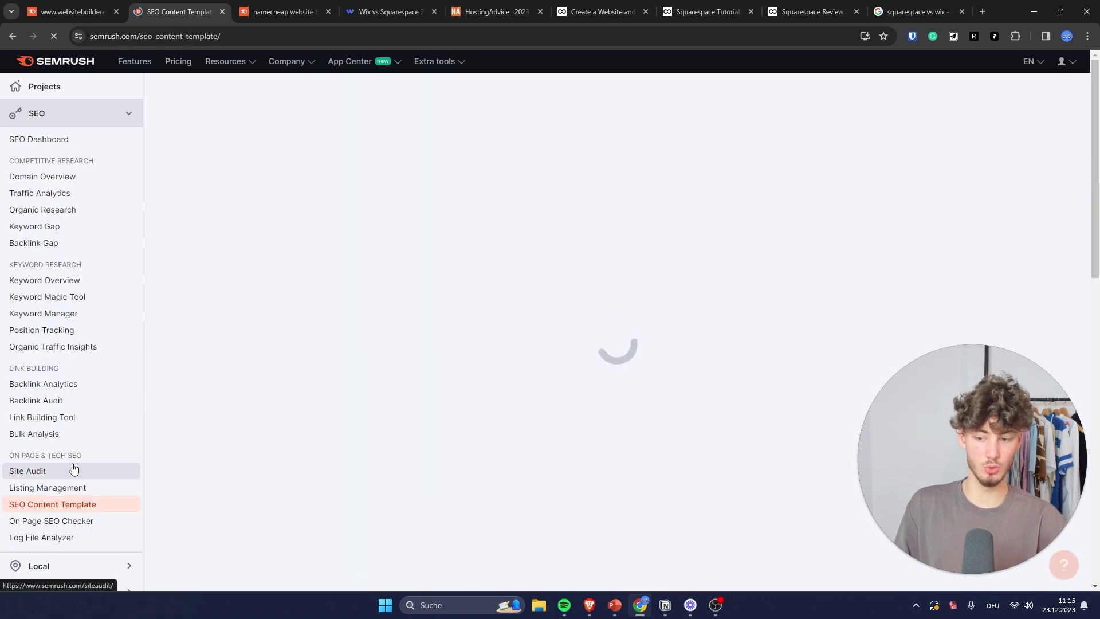
scroll(367, 302, down, 1)
scroll(368, 301, up, 2)
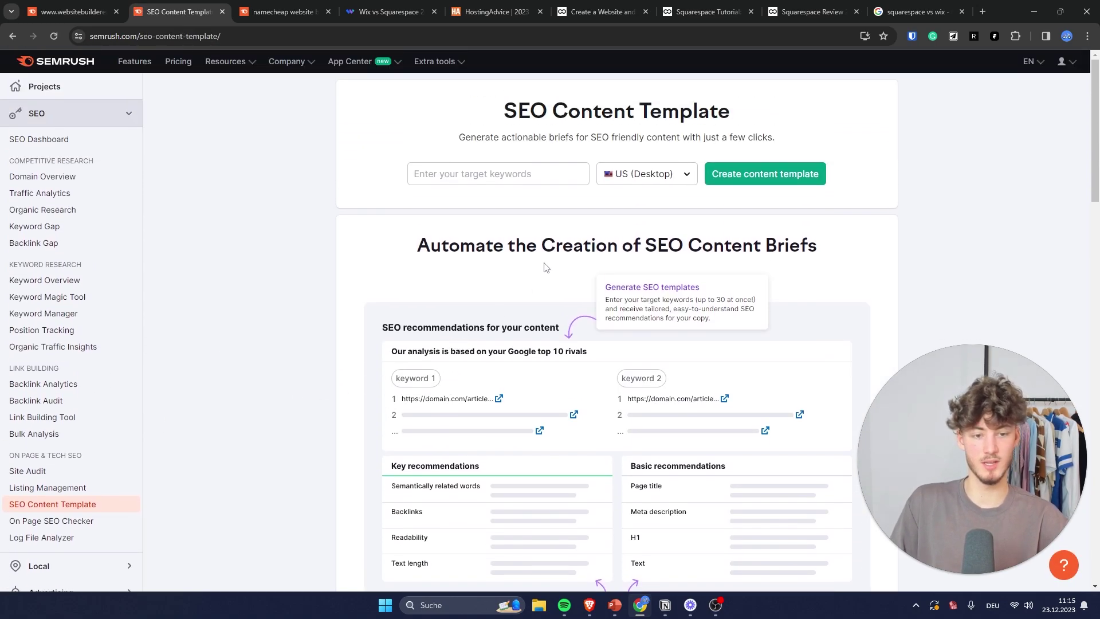
click(449, 178)
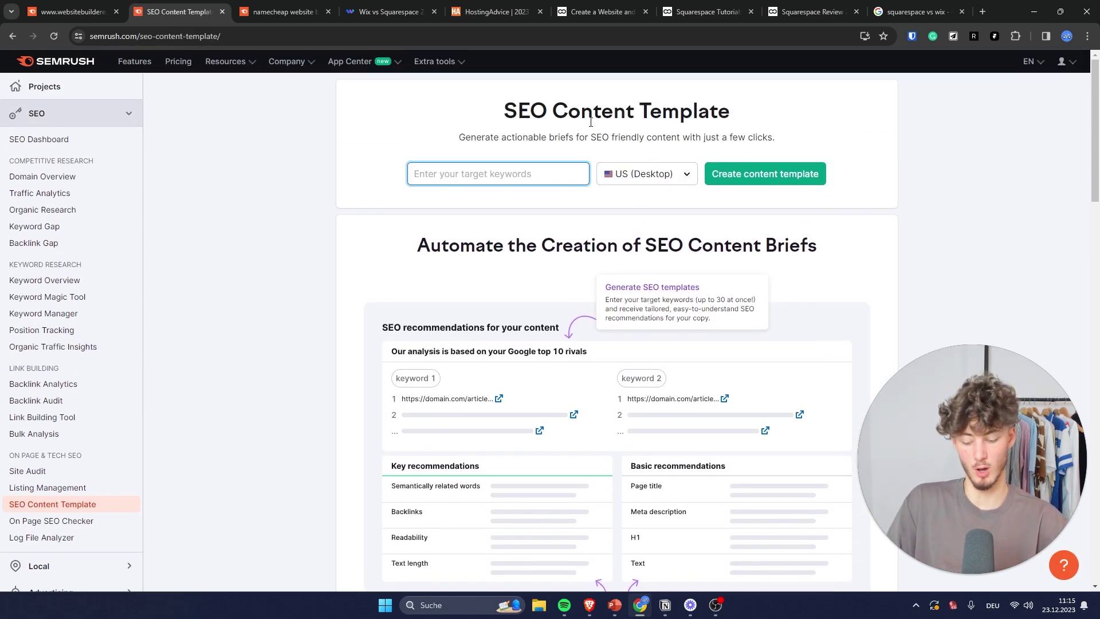
text(Squarespace vs Wix)
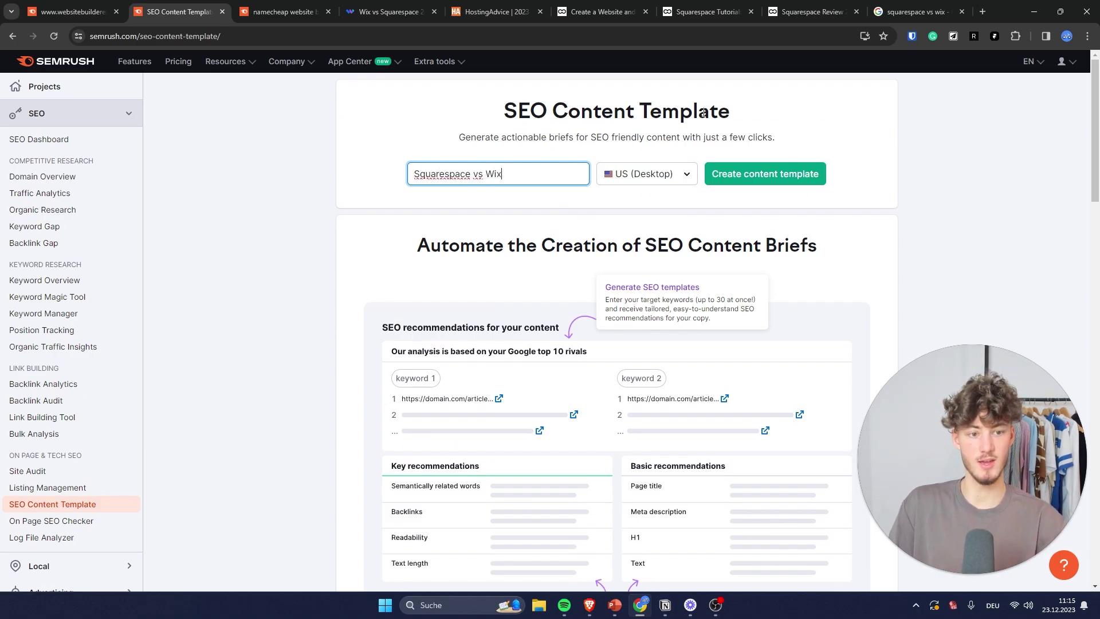
click(749, 183)
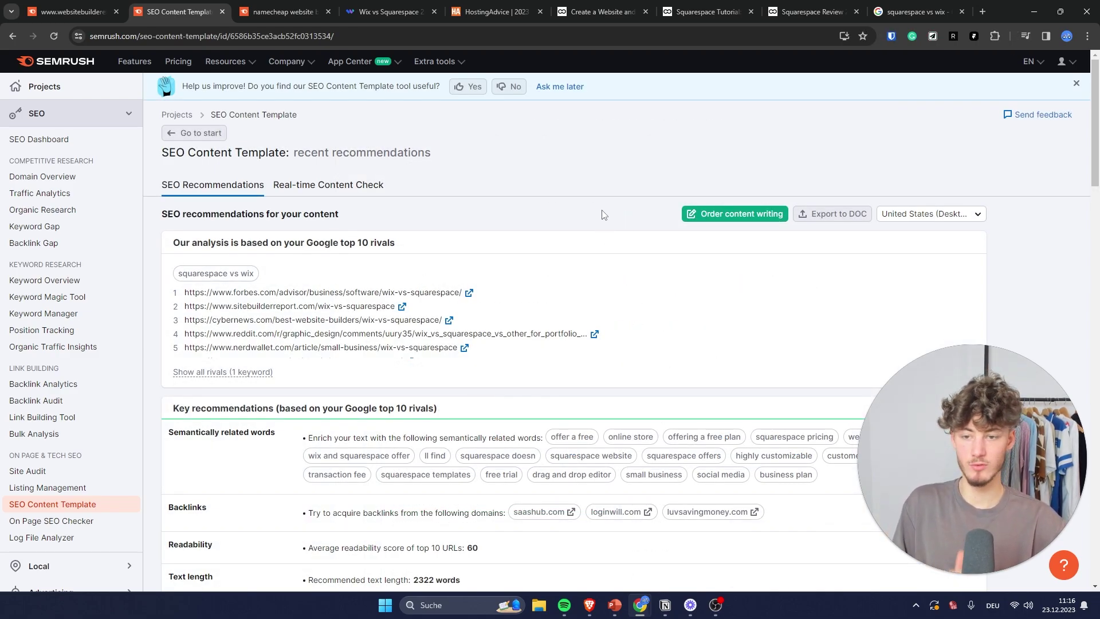
Step: Examine the template's key recommendations, focusing on the semantically related words and the suggested backlink domains
scroll(603, 215, down, 1)
scroll(627, 337, down, 3)
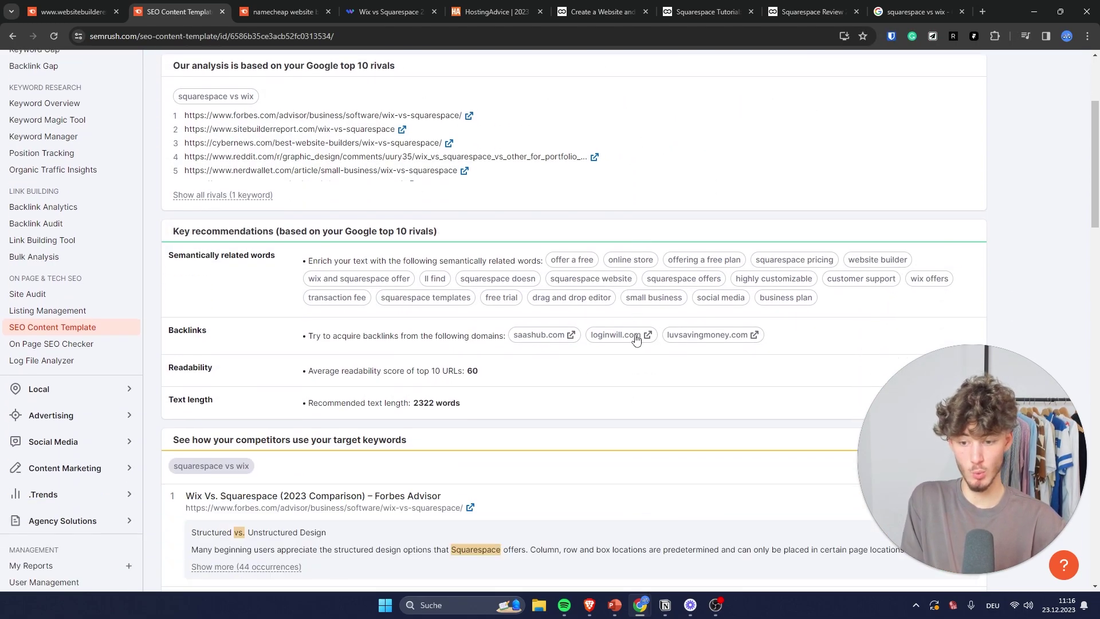
drag(178, 230, 412, 231)
click(416, 229)
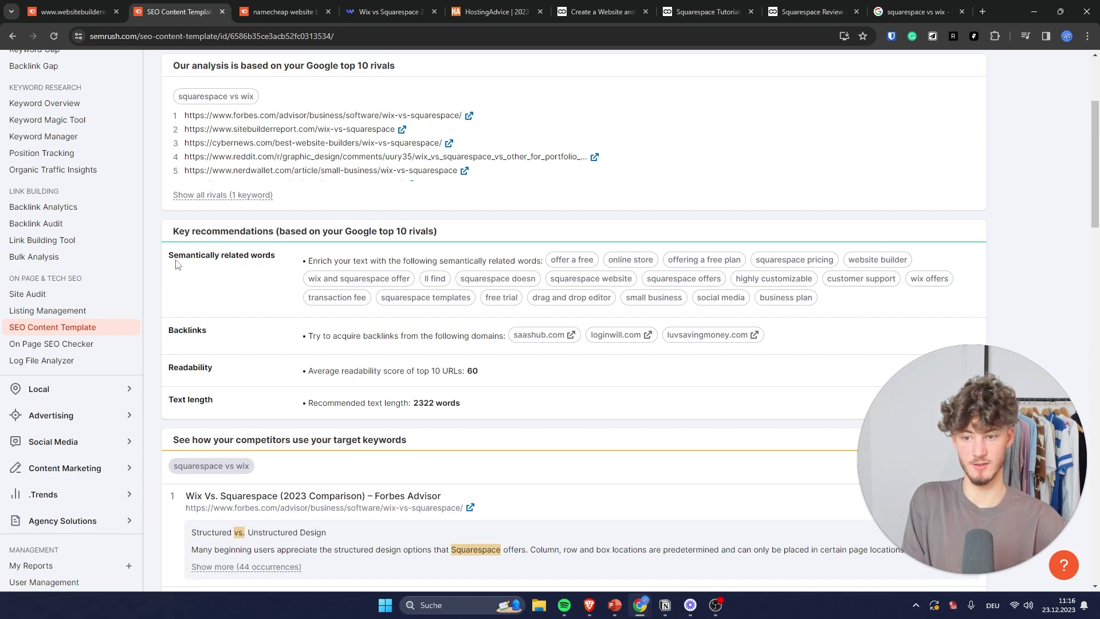
drag(176, 264, 288, 253)
click(229, 257)
drag(155, 262, 275, 255)
click(180, 252)
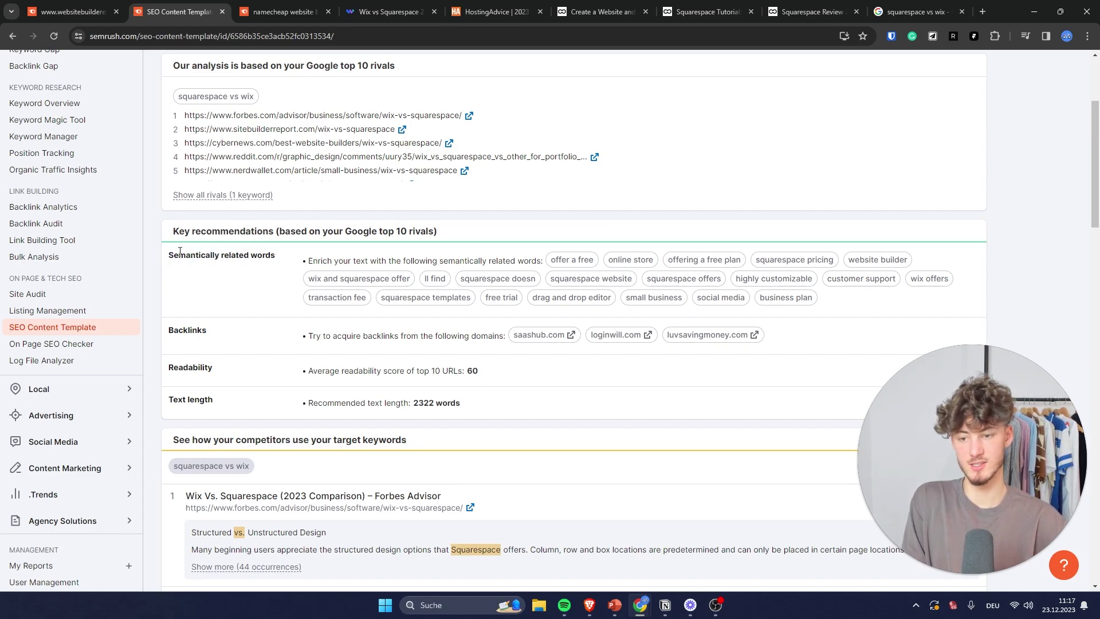
drag(166, 262, 245, 256)
click(243, 257)
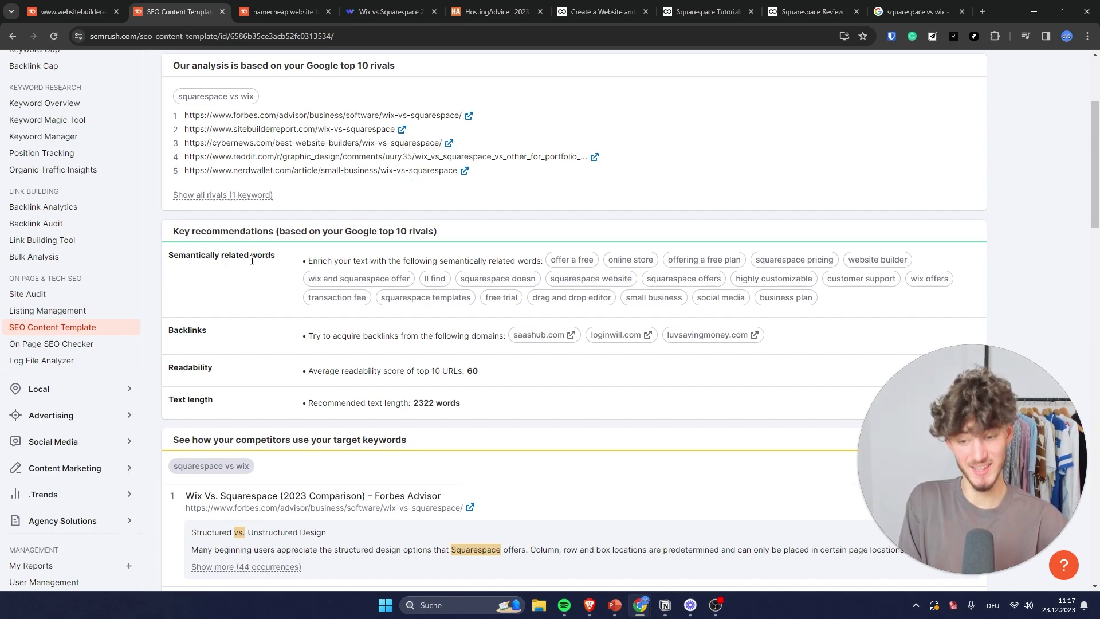
drag(173, 333, 227, 331)
click(356, 339)
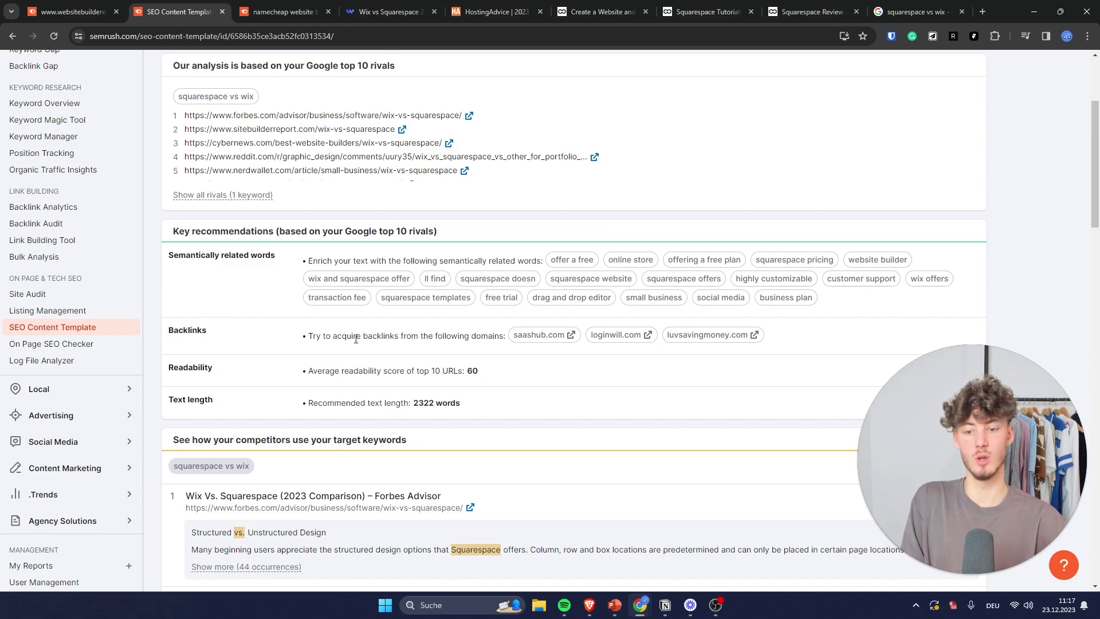
Step: Review the template's backlink suggestions, readability and text length recommendations, and how competitors use the target keyword
drag(313, 338, 428, 341)
click(487, 347)
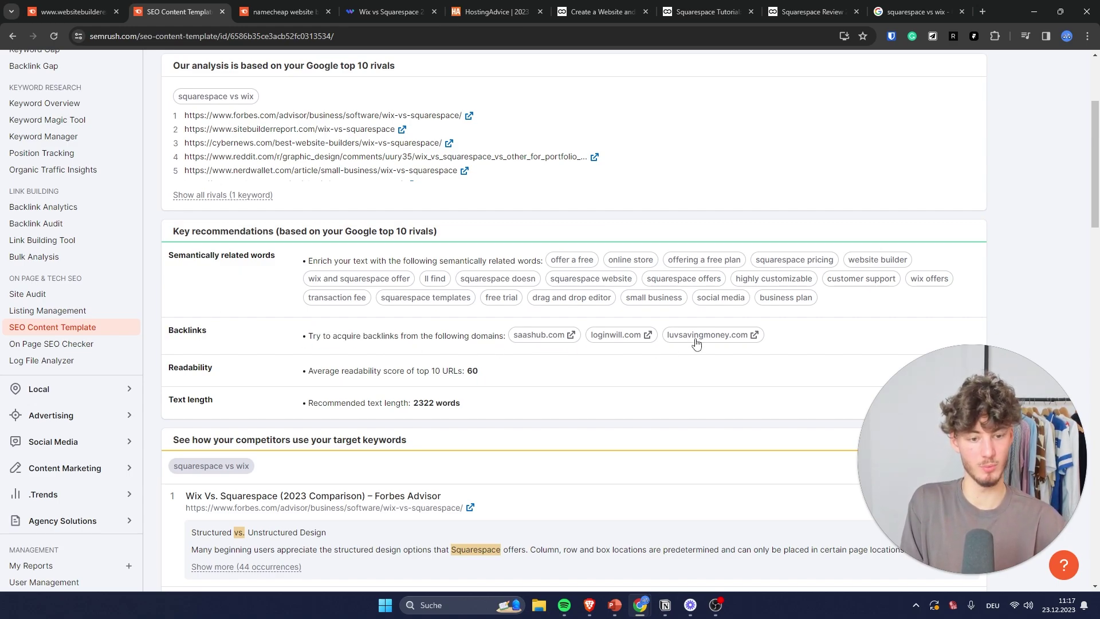
scroll(328, 333, down, 2)
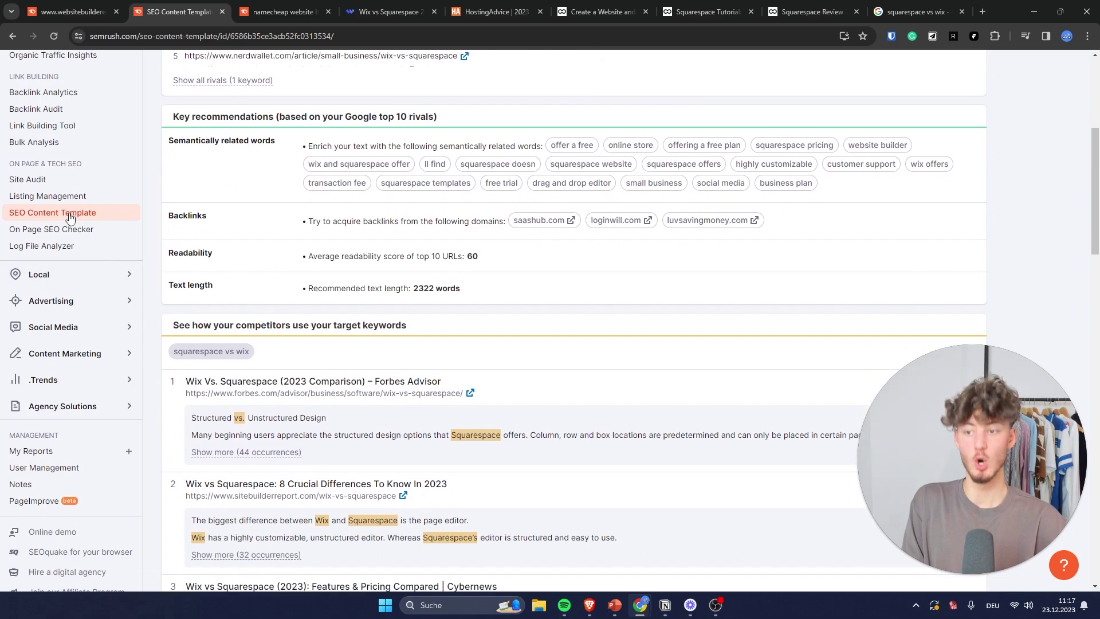
click(48, 229)
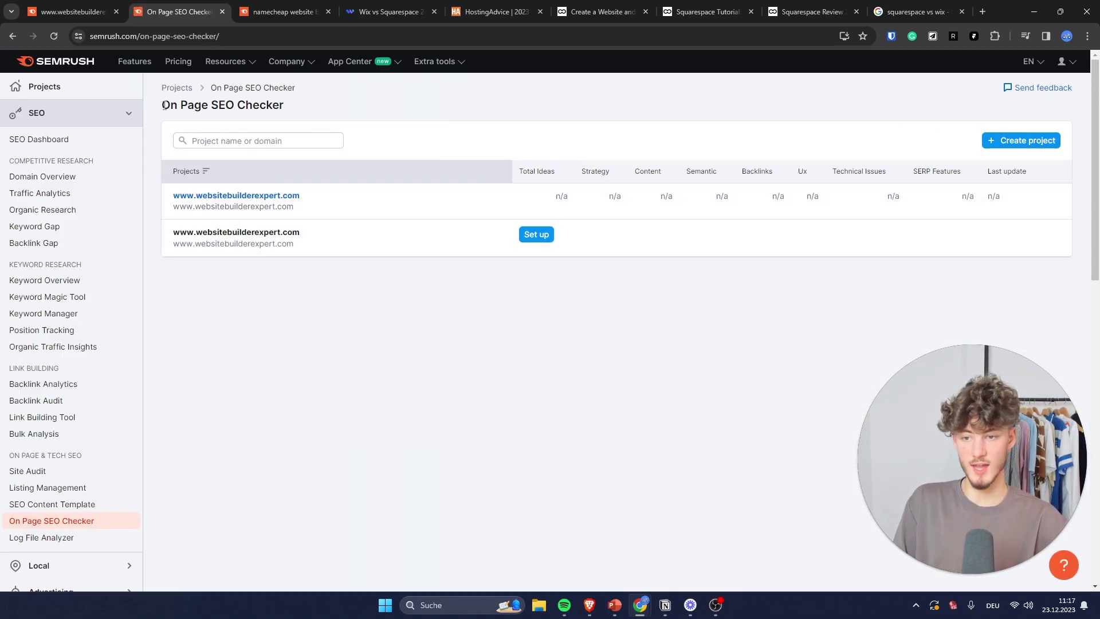
drag(164, 105, 326, 111)
click(322, 114)
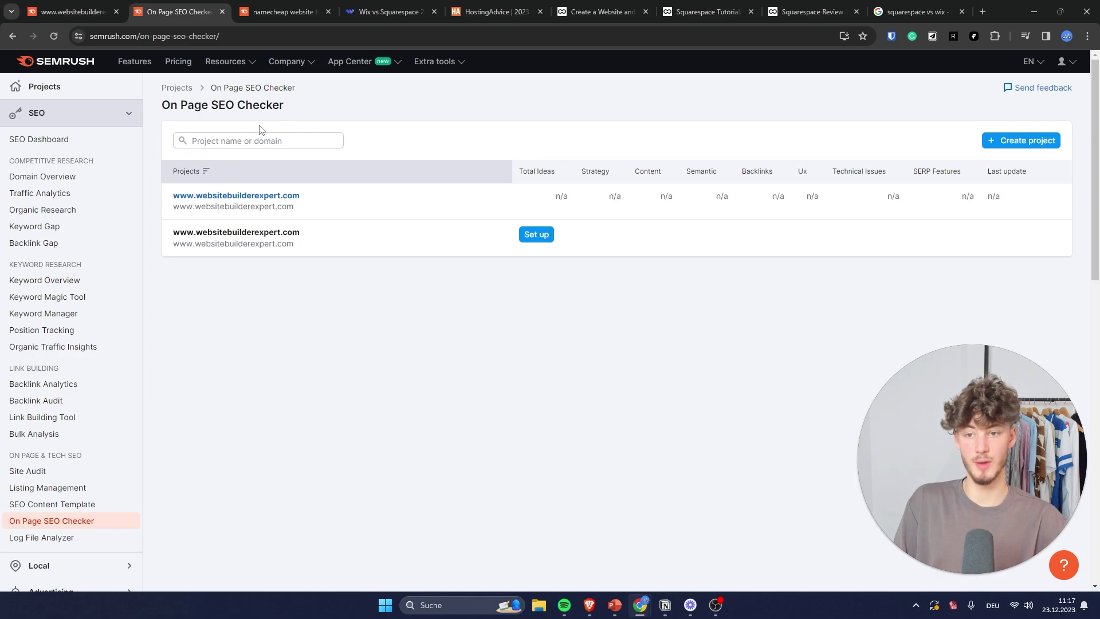
click(265, 197)
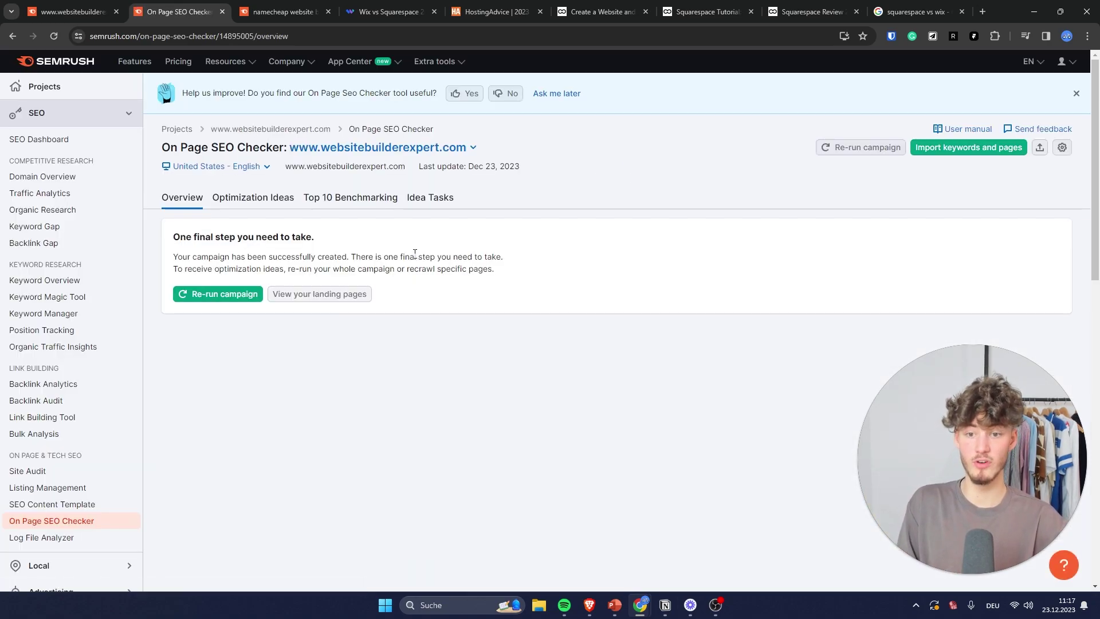
click(224, 304)
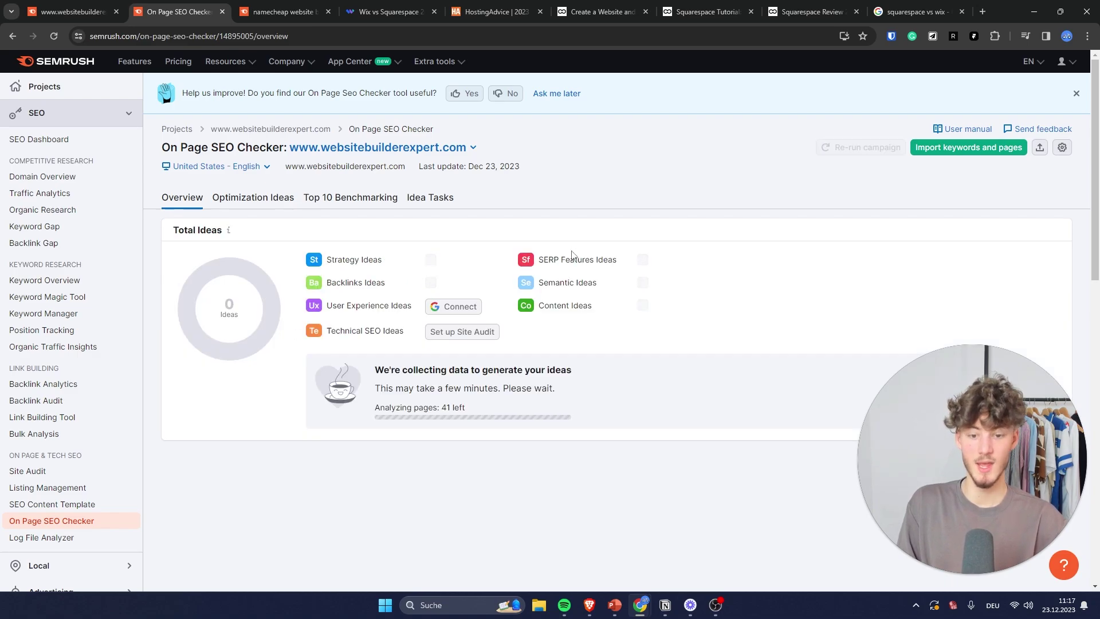
mouse_move(599, 256)
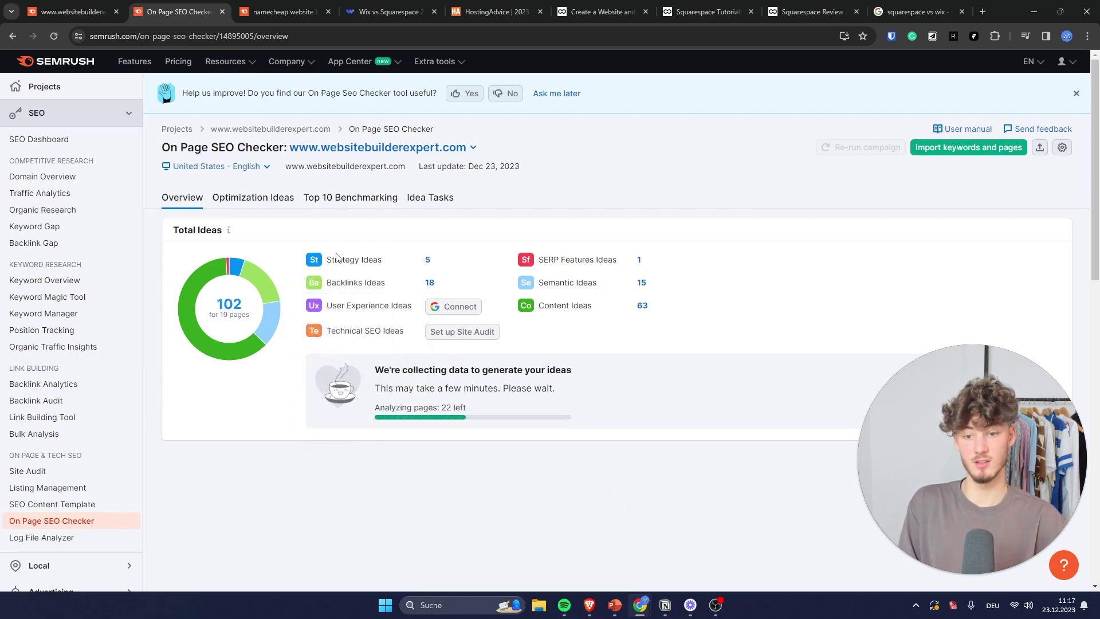
mouse_move(581, 307)
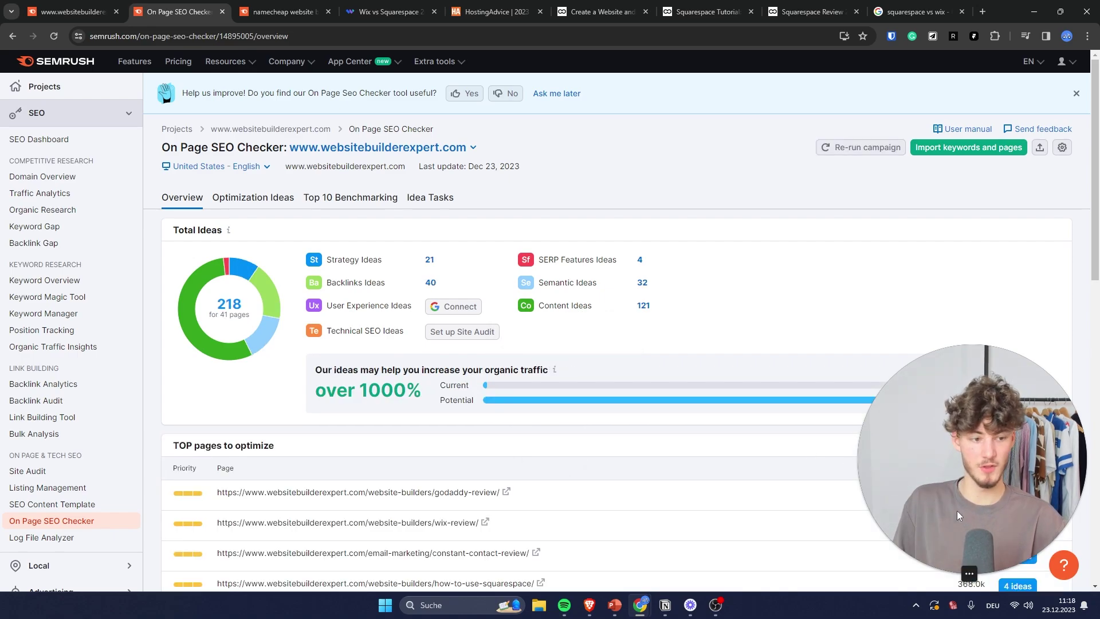
Step: Open the optimization ideas for the godaddy-review page from the top pages to optimize and expand the keyword cannibalization details
drag(992, 517, 995, 212)
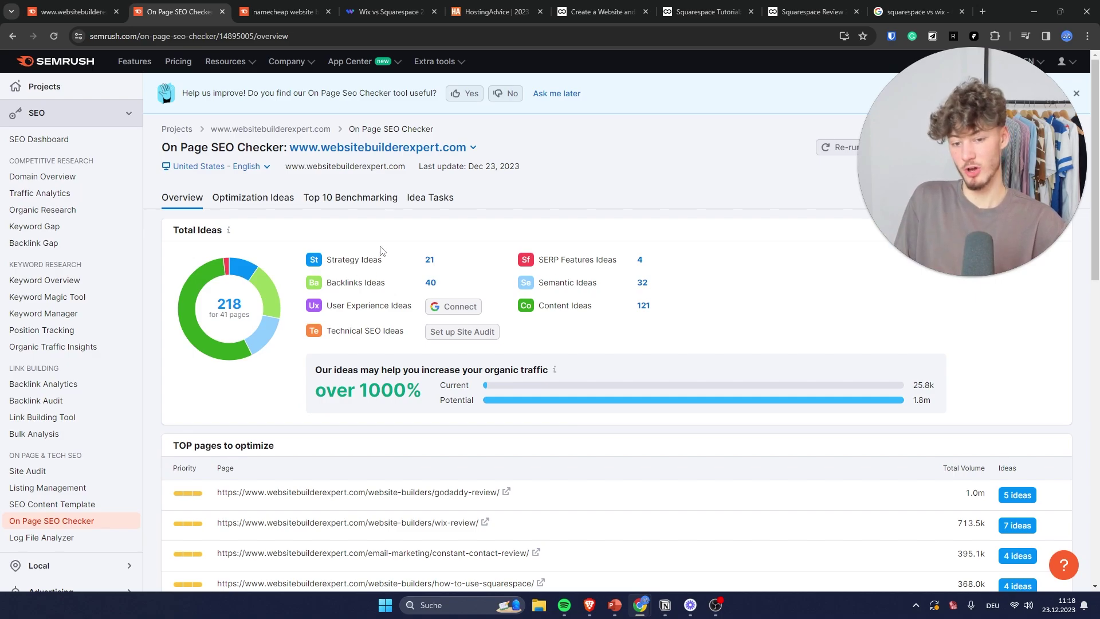
scroll(715, 204, down, 1)
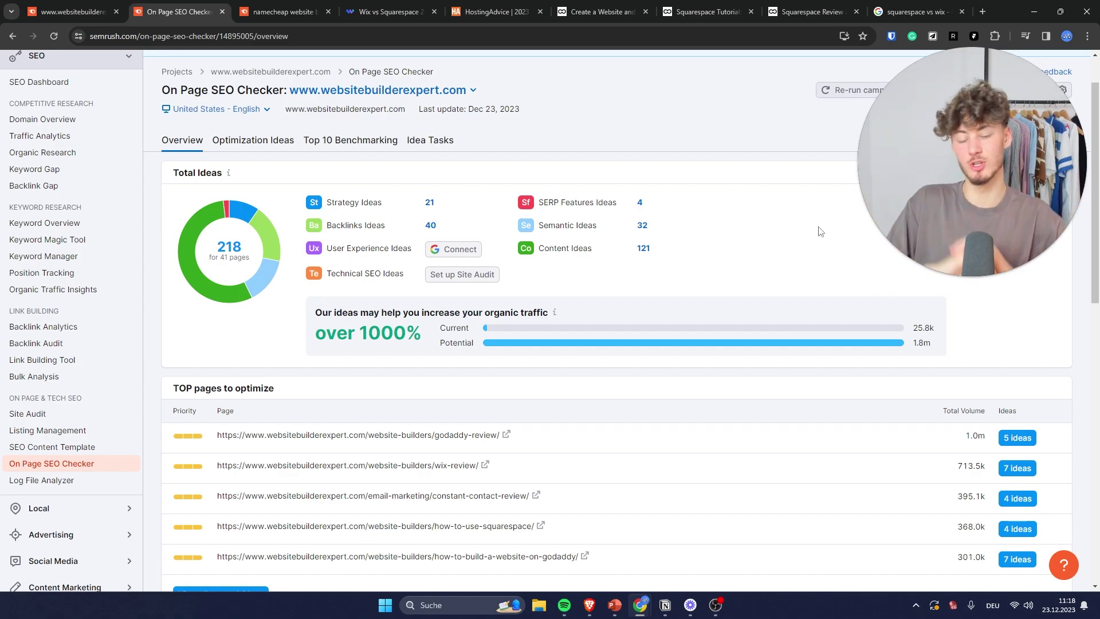
scroll(766, 298, down, 2)
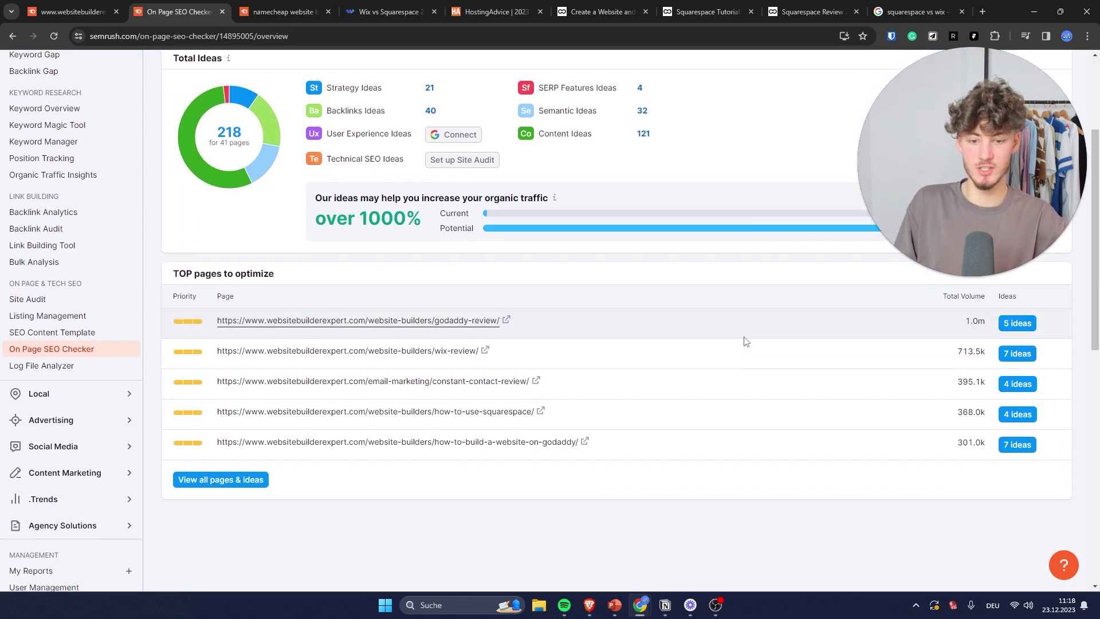
click(1017, 322)
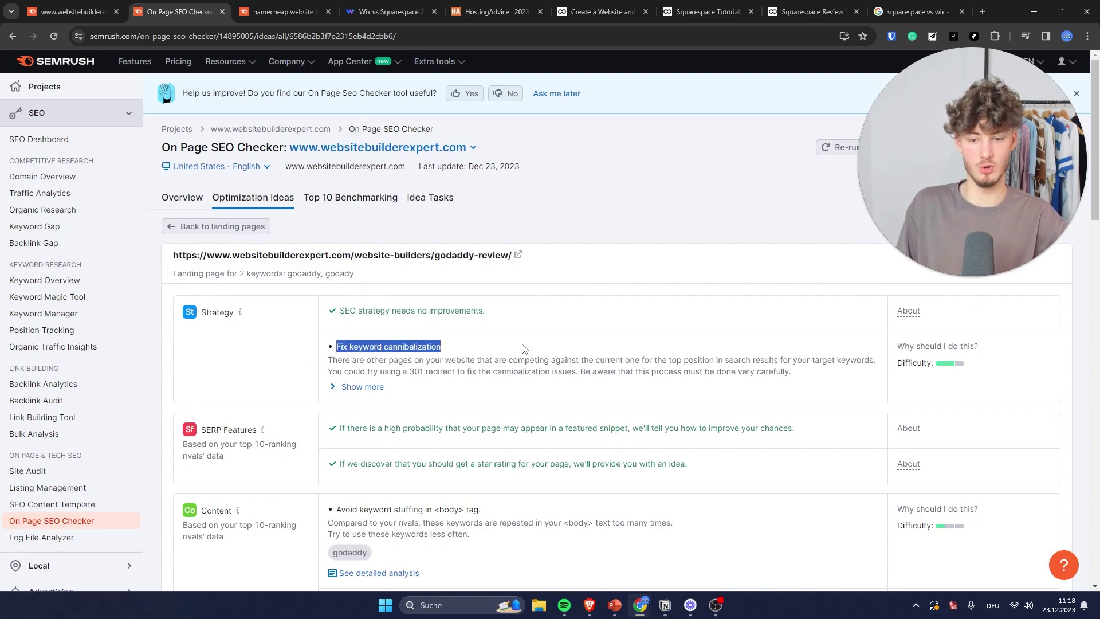
click(342, 390)
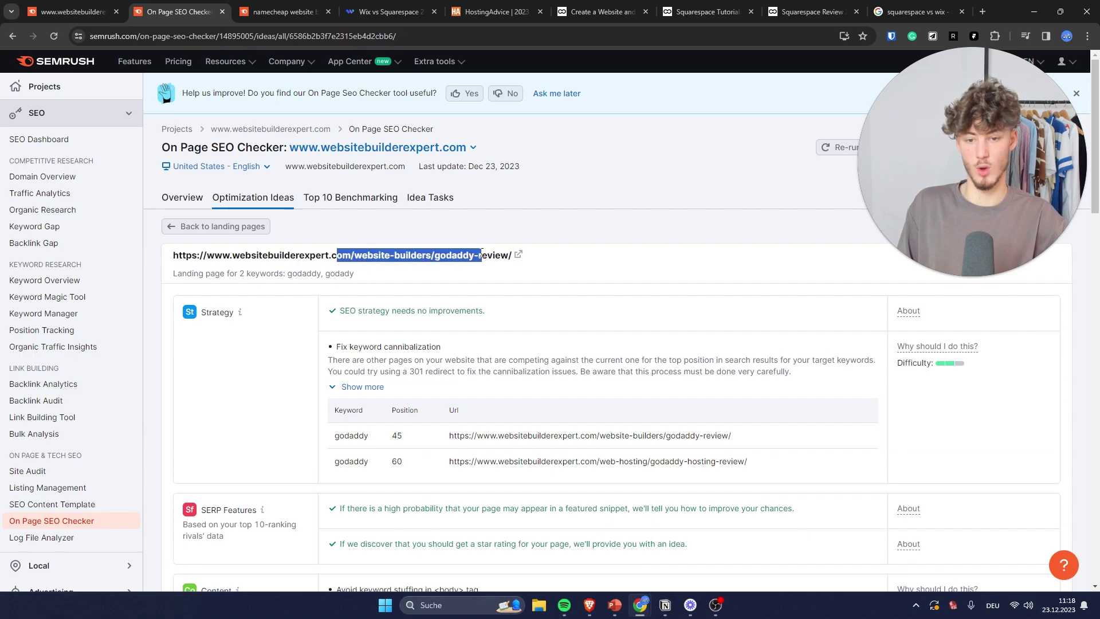
Step: Open the godaddy-review landing page in a separate tab and look through its SERP features and content ideas in the report
click(519, 255)
scroll(377, 337, down, 3)
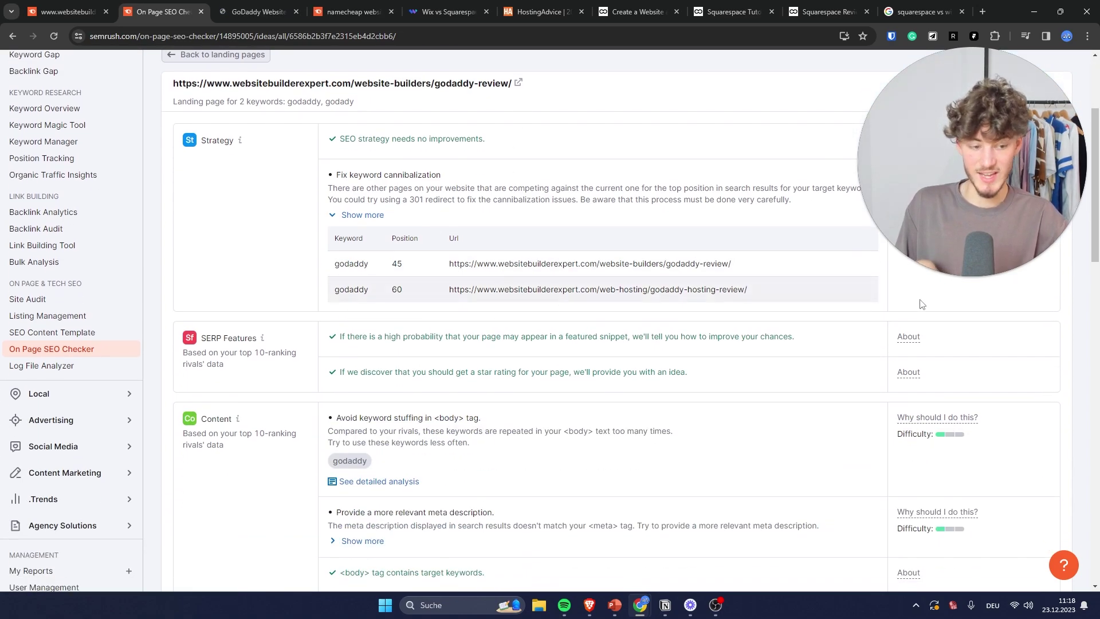
scroll(377, 338, down, 7)
scroll(521, 298, up, 3)
scroll(523, 300, up, 3)
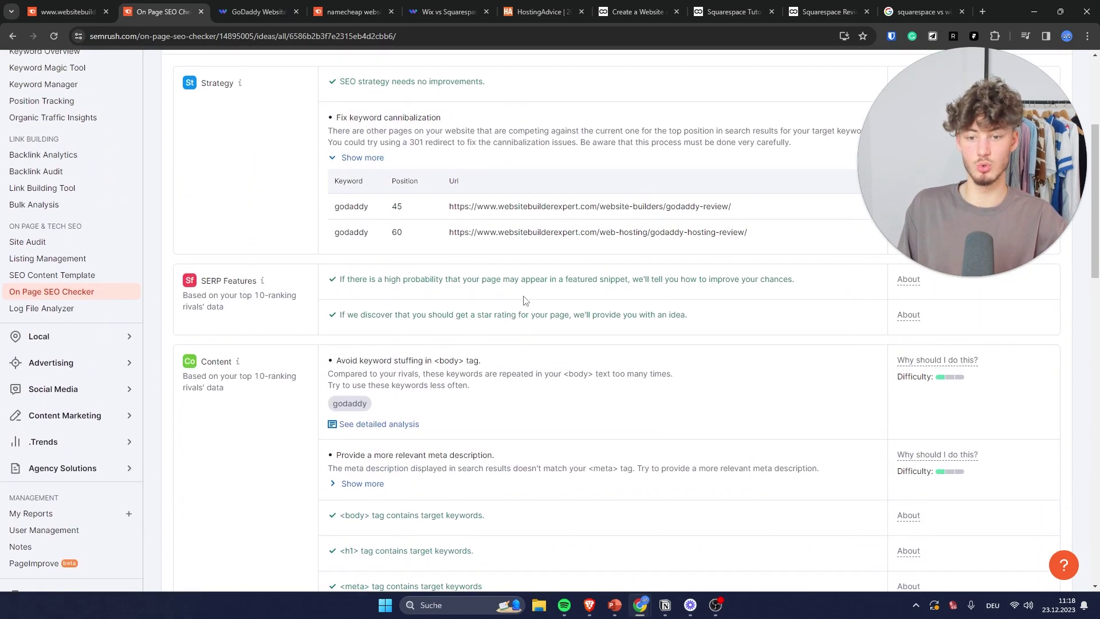
Step: Return to the checker's overview, open the optimization ideas for the wix-review page, and examine its strategy and content suggestions
key(alt+Left)
scroll(669, 210, down, 6)
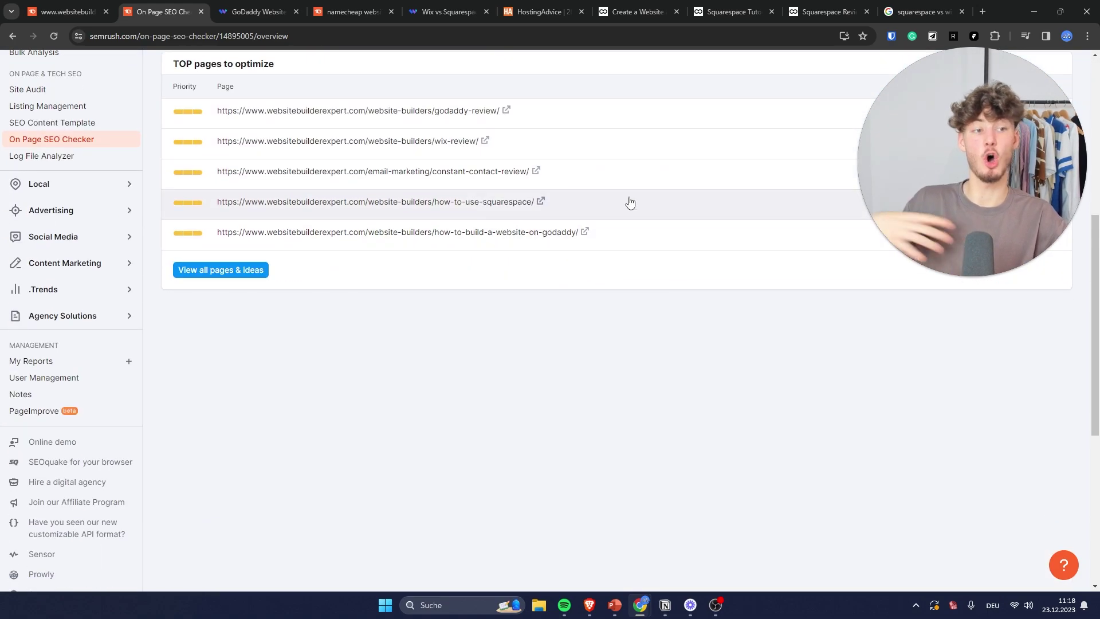
scroll(629, 202, up, 4)
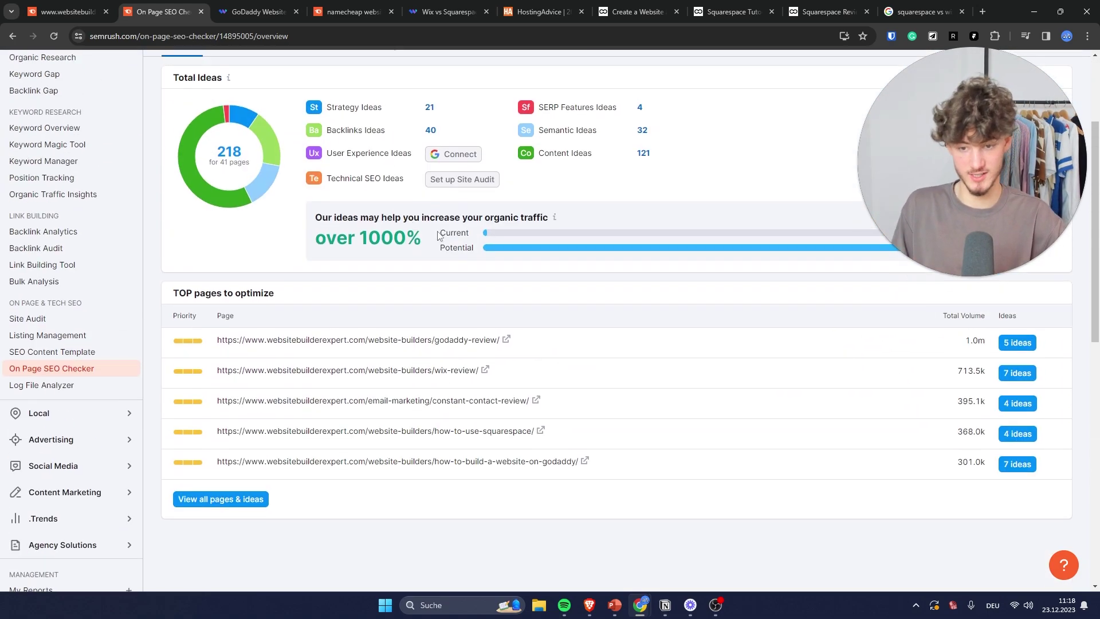
click(1017, 373)
scroll(457, 271, down, 3)
scroll(457, 271, up, 4)
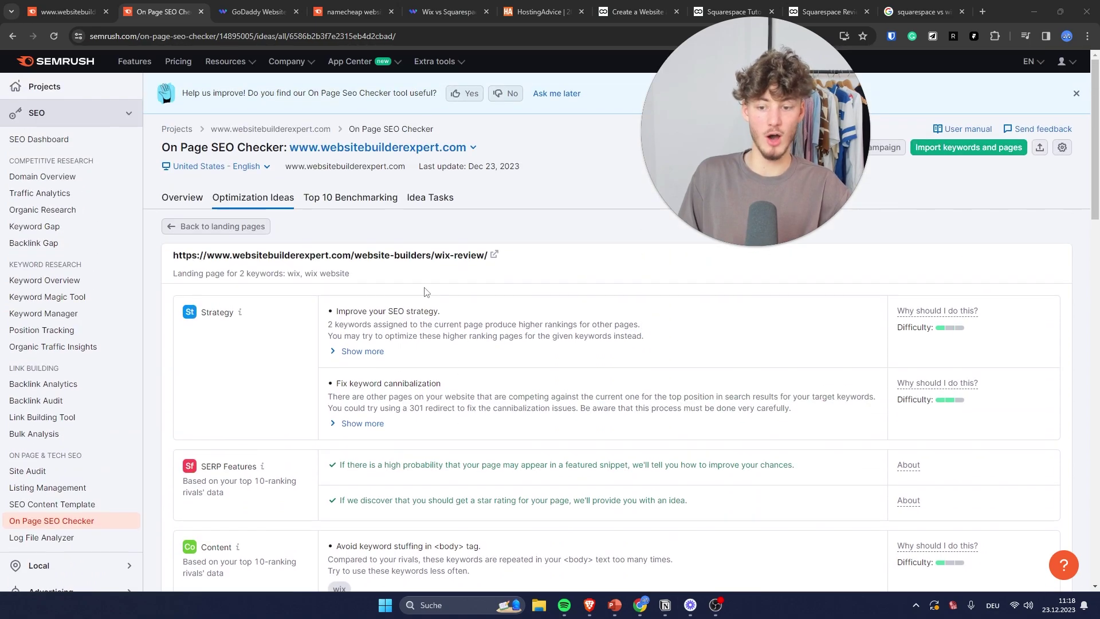
scroll(523, 282, down, 4)
scroll(523, 283, down, 3)
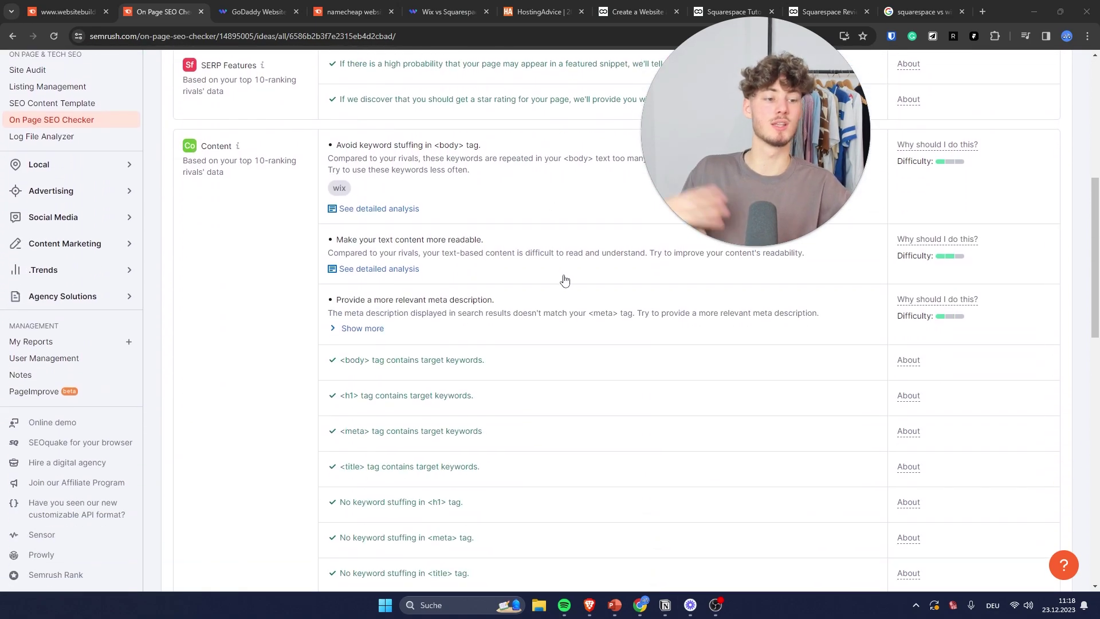
drag(751, 314, 603, 322)
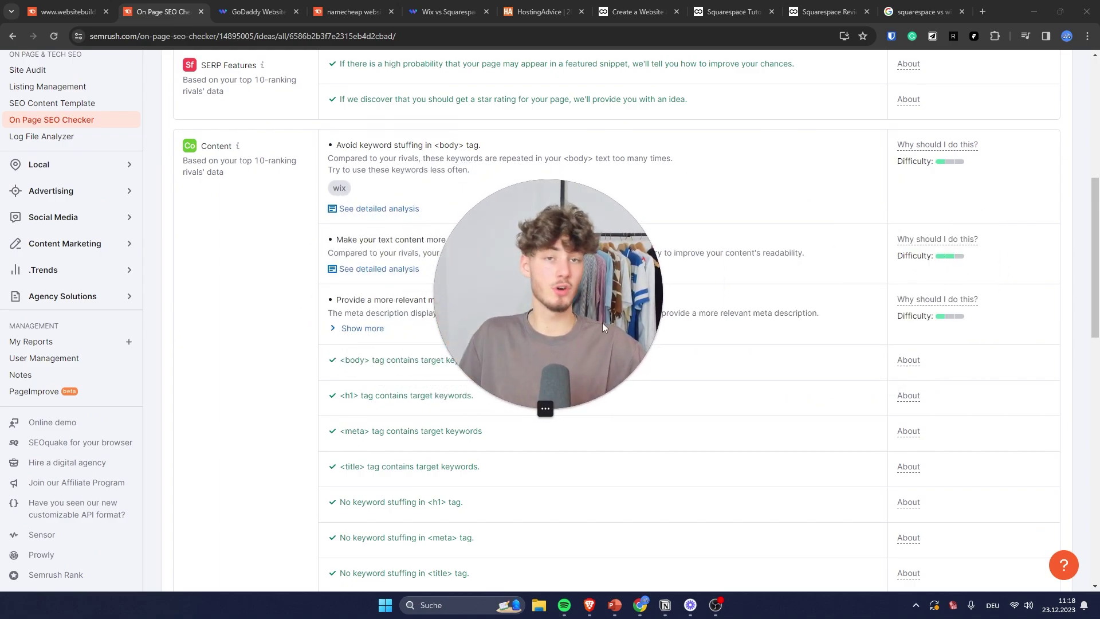